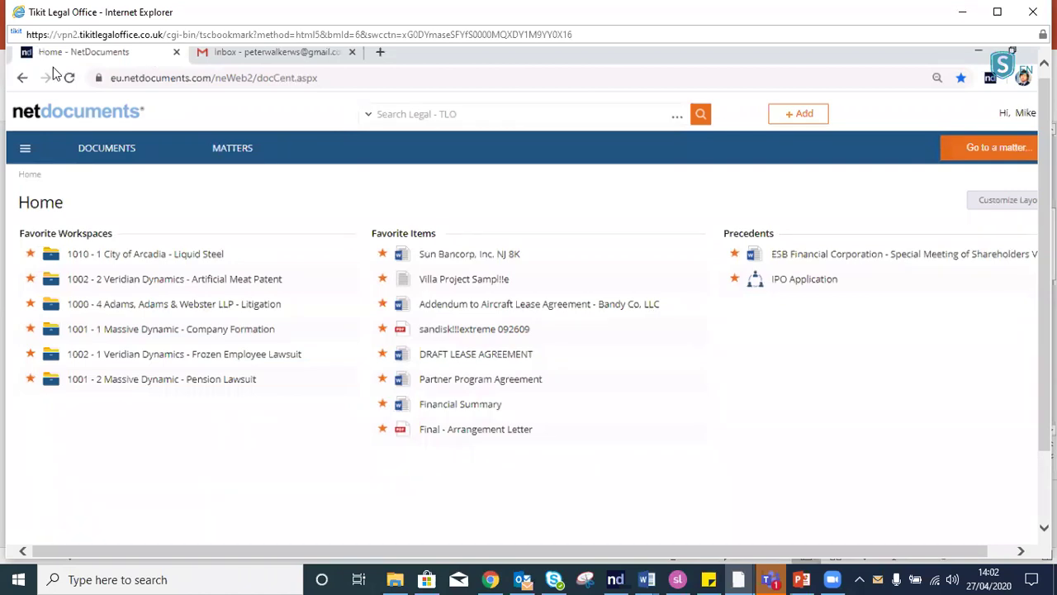
# Open the recent documents list and select Stock Option Agreement.
pyautogui.click(117, 154)
pyautogui.click(96, 182)
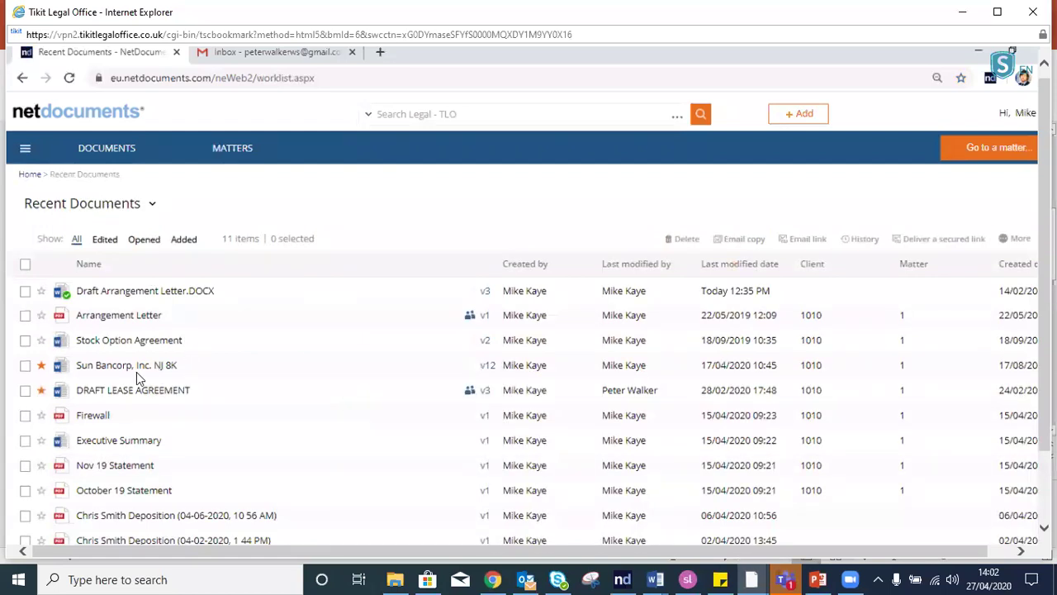
pyautogui.click(25, 341)
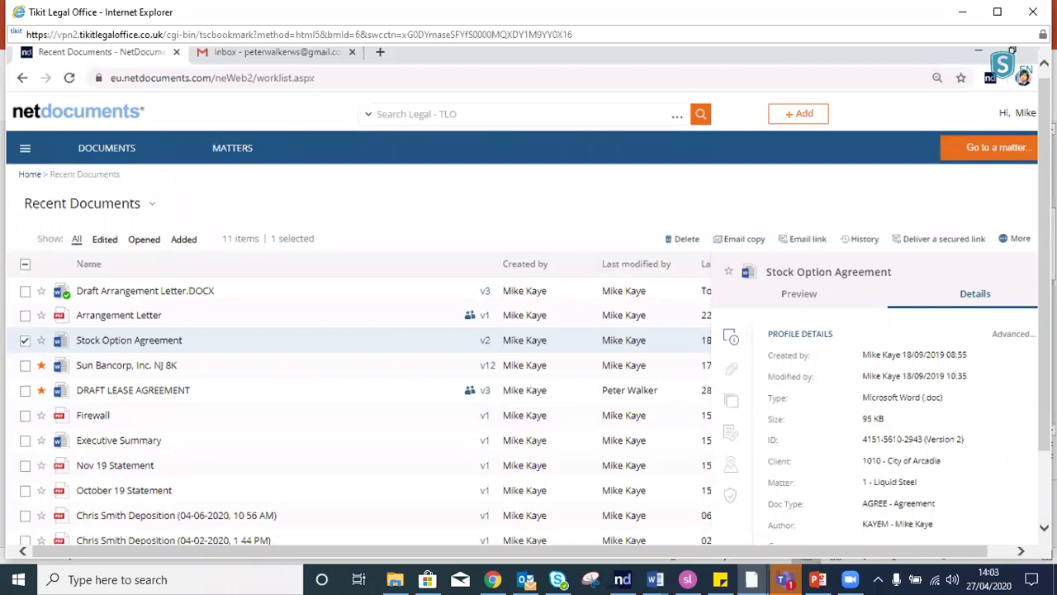
# Start delivering a secured link for the selected document and shorten the message subject to "Stock Option Agreement".
pyautogui.click(1021, 239)
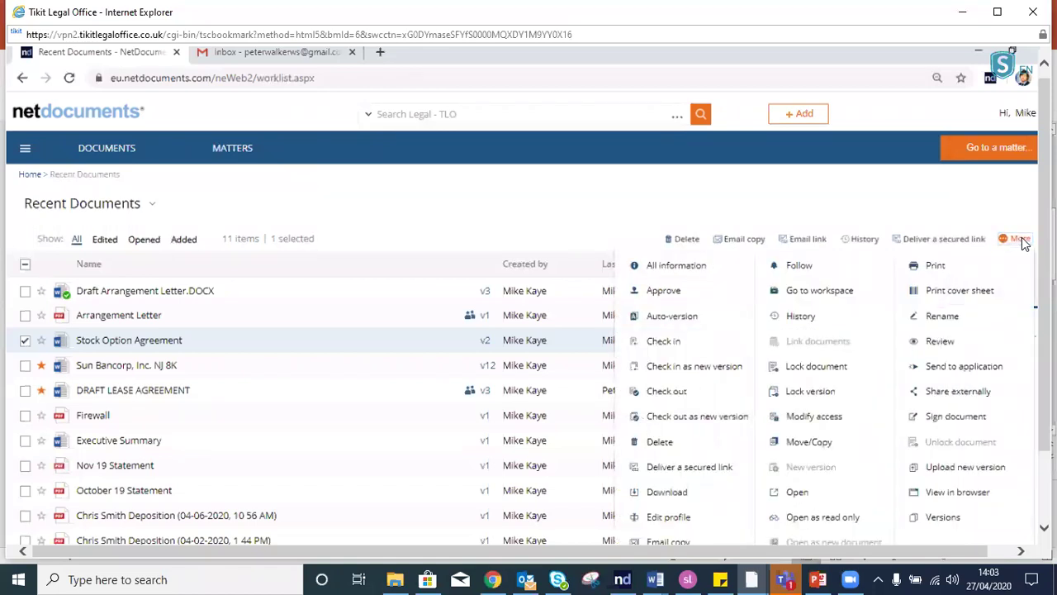
pyautogui.click(705, 467)
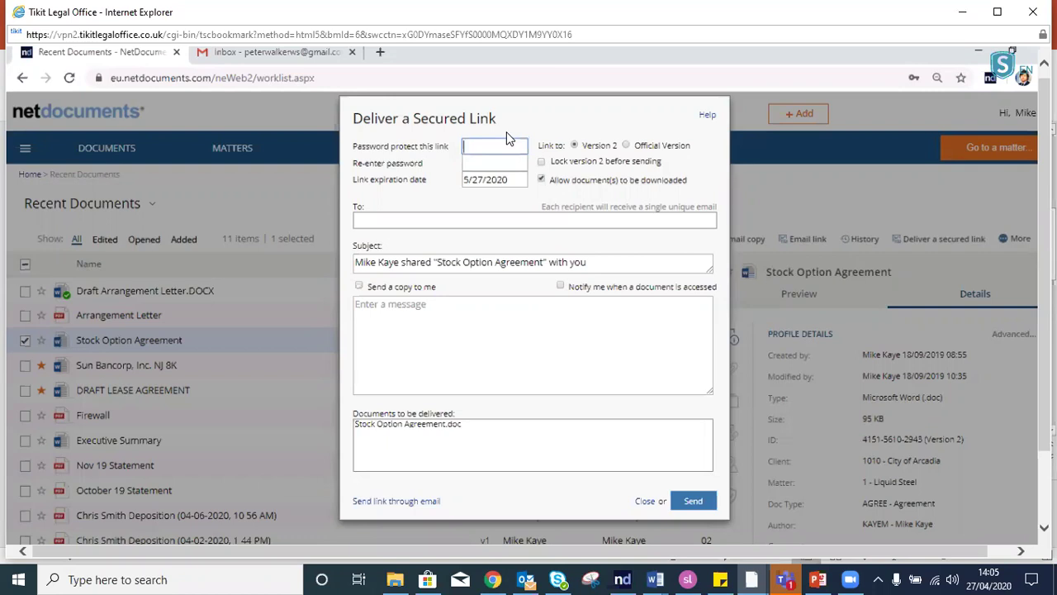
pyautogui.click(366, 224)
pyautogui.click(553, 271)
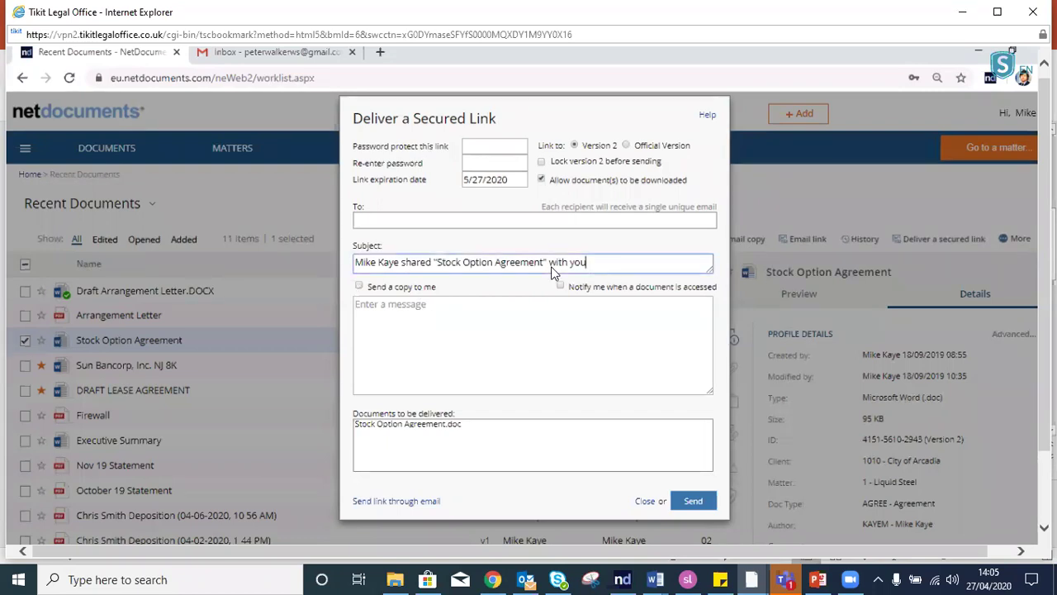
pyautogui.press('BackSpace')
pyautogui.press('BackSpace')
pyautogui.press('BackSpace')
pyautogui.press('BackSpace')
pyautogui.press('BackSpace')
pyautogui.press('BackSpace')
pyautogui.press('BackSpace')
pyautogui.press('BackSpace')
pyautogui.press('BackSpace')
pyautogui.press('BackSpace')
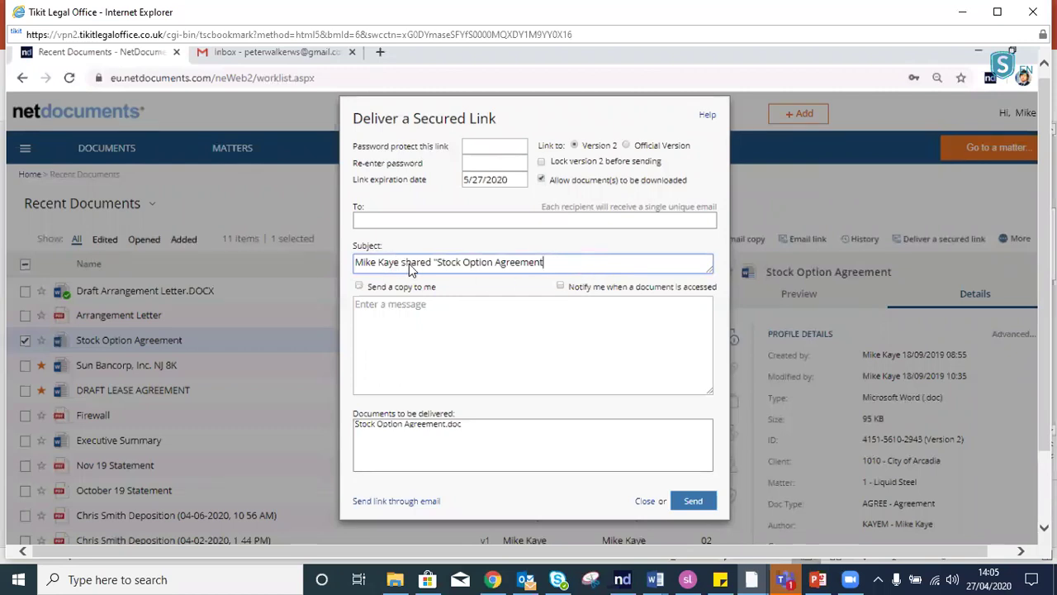
pyautogui.click(436, 262)
pyautogui.press('BackSpace')
pyautogui.press('BackSpace')
pyautogui.press('BackSpace')
pyautogui.press('BackSpace')
pyautogui.press('BackSpace')
pyautogui.press('BackSpace')
pyautogui.press('BackSpace')
pyautogui.press('BackSpace')
pyautogui.press('BackSpace')
pyautogui.press('BackSpace')
pyautogui.press('BackSpace')
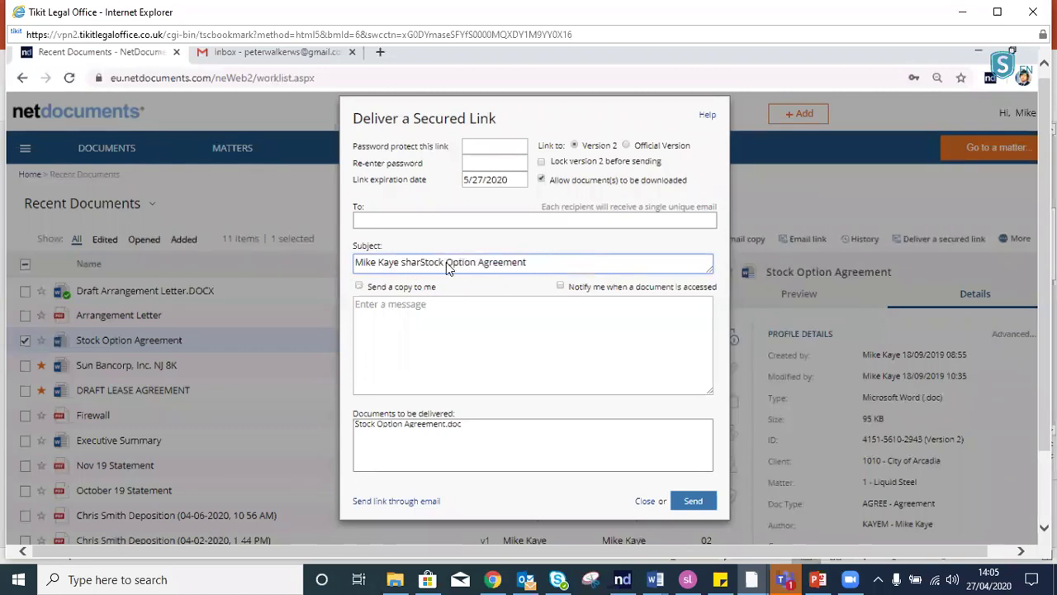
pyautogui.press('BackSpace')
pyautogui.press('BackSpace')
pyautogui.press('BackSpace')
pyautogui.press('BackSpace')
pyautogui.press('BackSpace')
pyautogui.press('BackSpace')
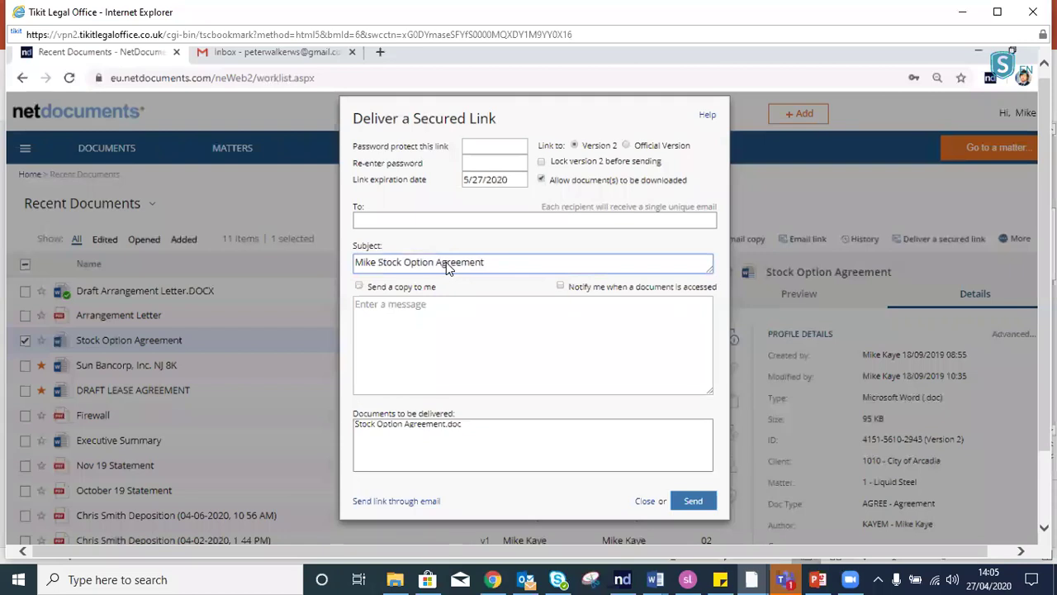
pyautogui.press('BackSpace')
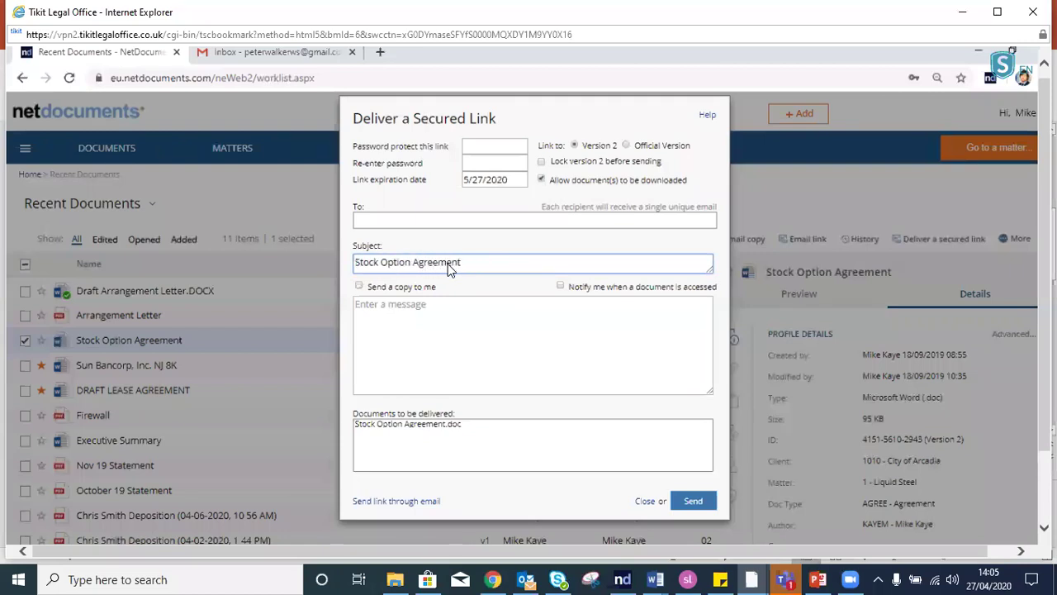
# Enable sending a copy to yourself and notification on document access, and close the secured link form without sending.
pyautogui.click(431, 321)
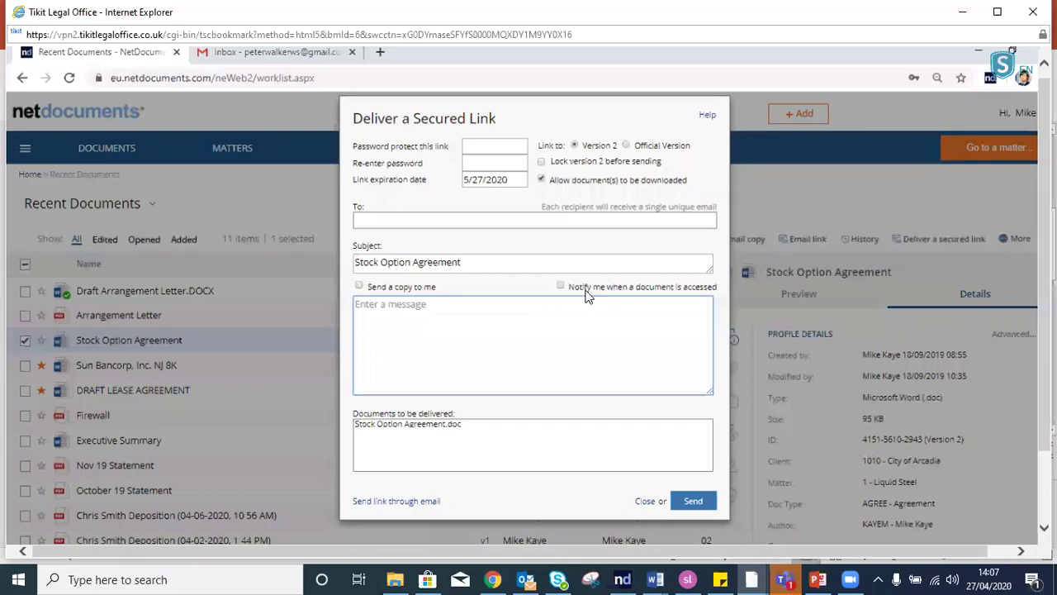
pyautogui.click(359, 286)
pyautogui.click(562, 286)
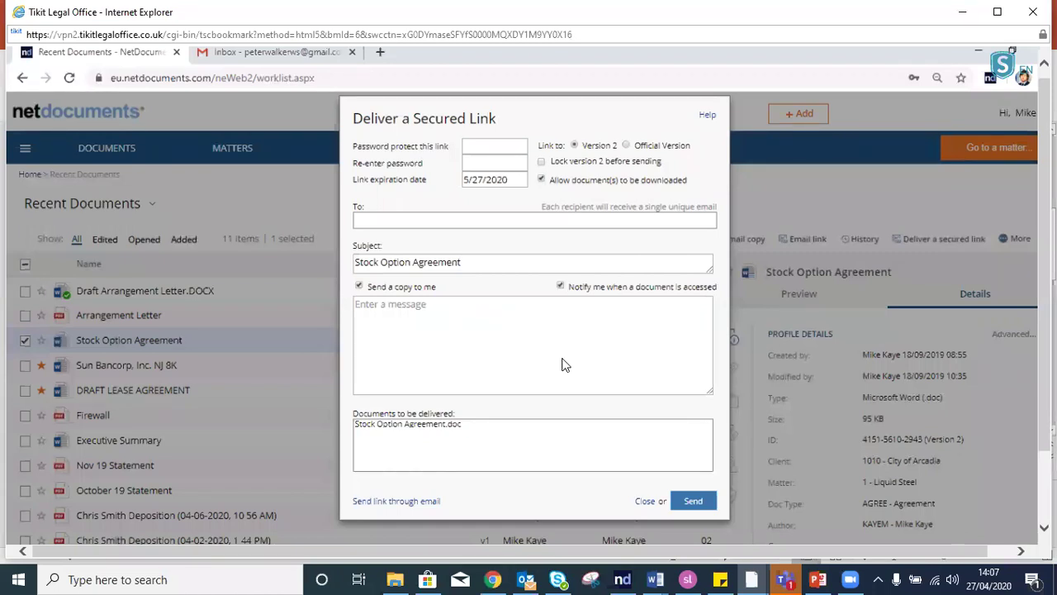
pyautogui.click(645, 501)
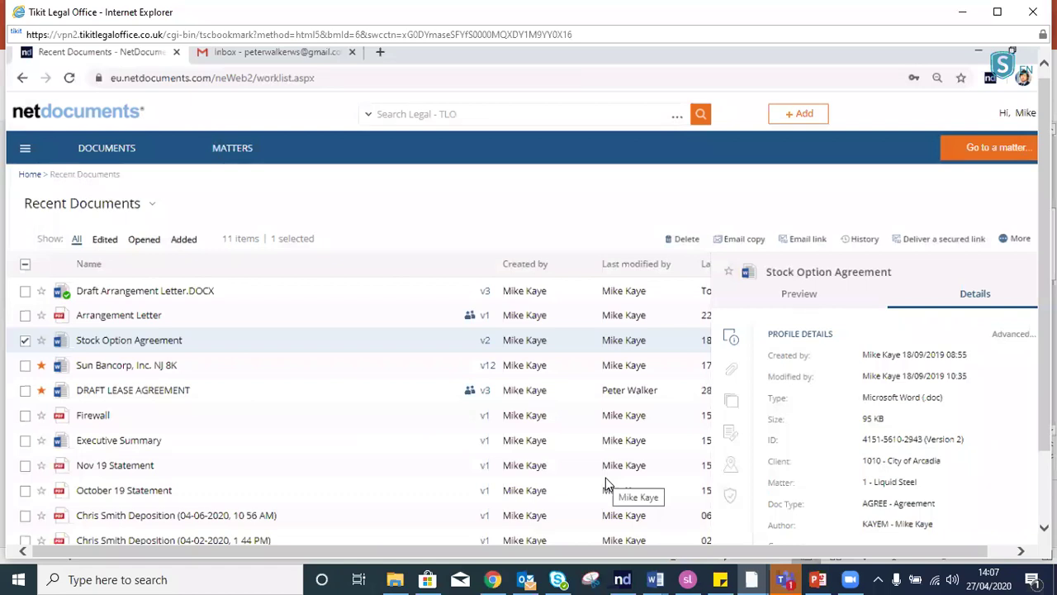
pyautogui.click(207, 374)
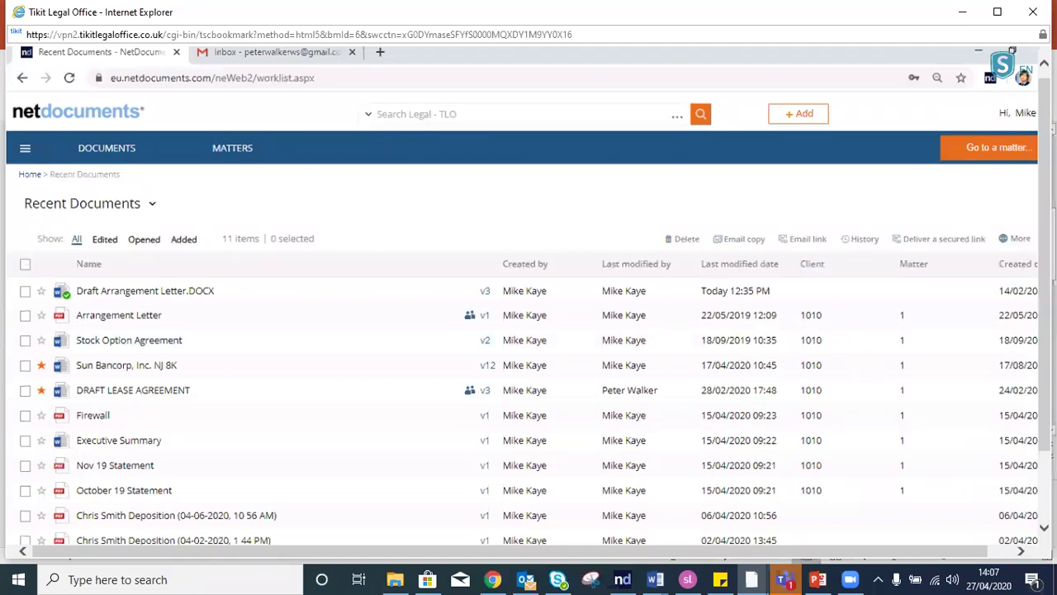
# Switch to Outlook and start a new email message.
pyautogui.scroll(-2, 528, 297)
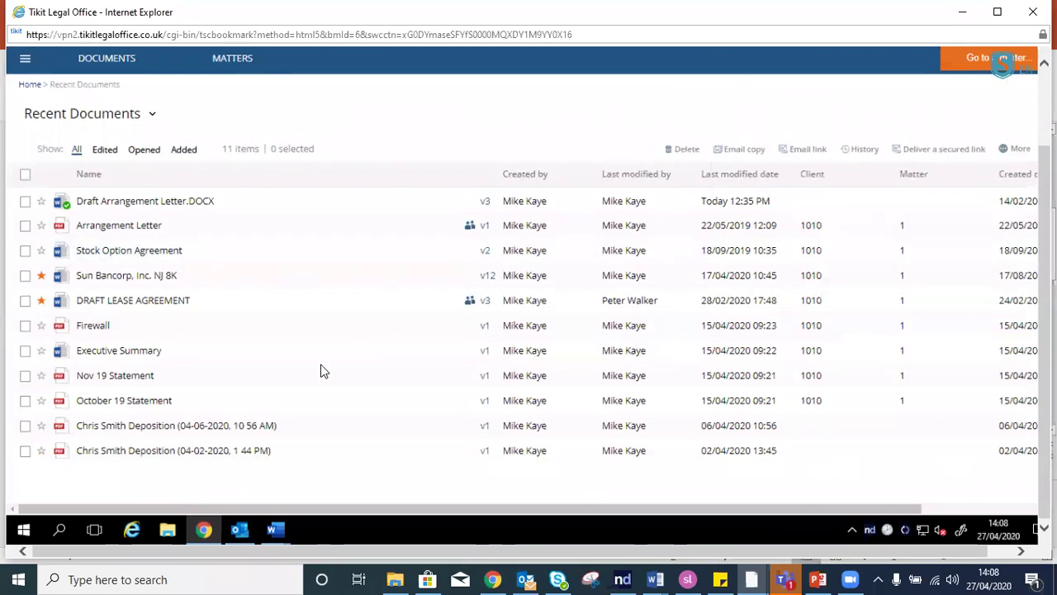
pyautogui.click(240, 531)
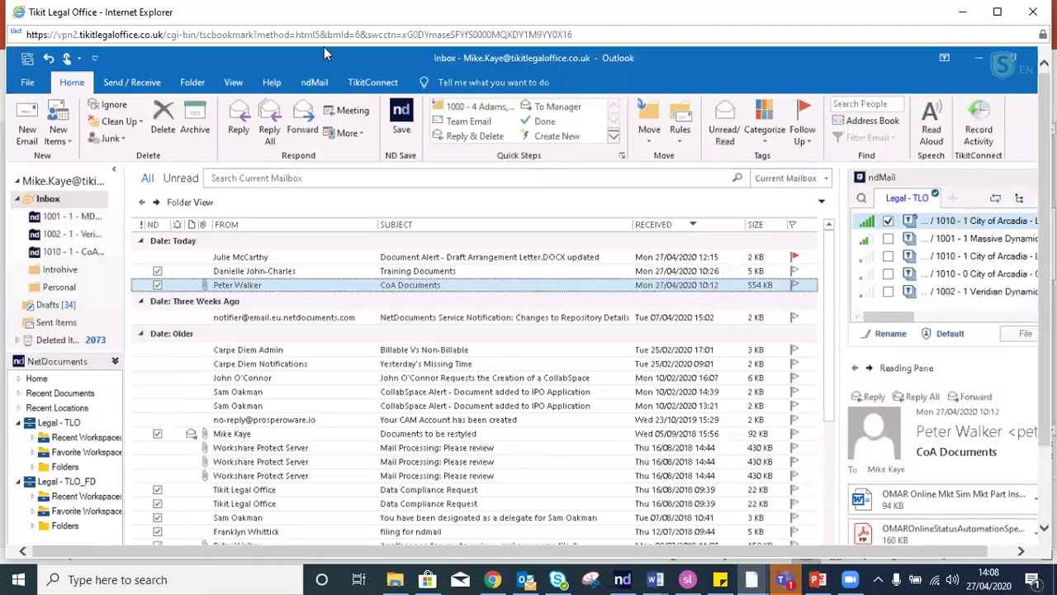
pyautogui.click(30, 142)
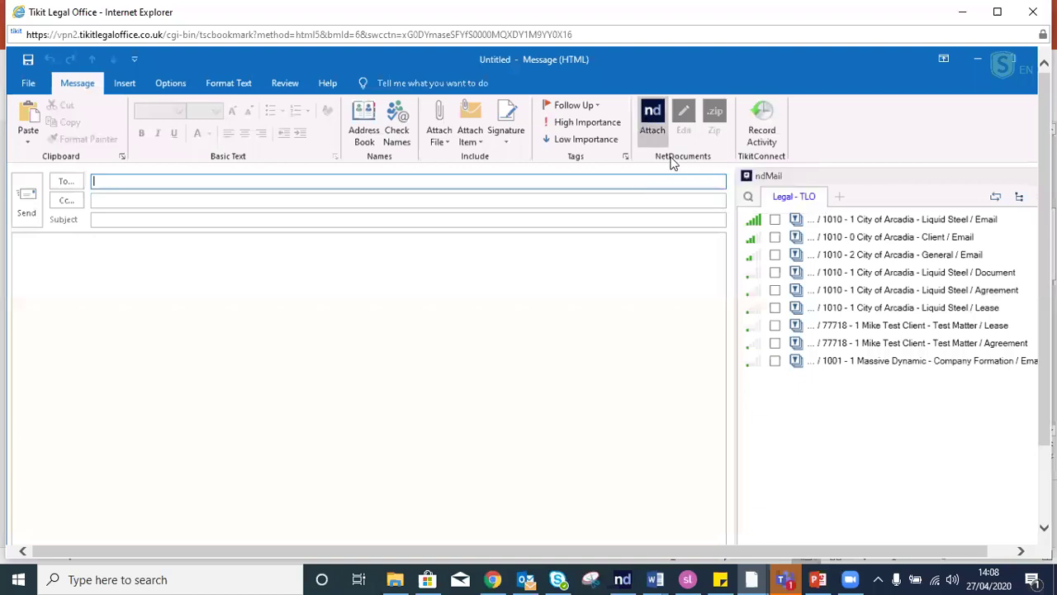
# Insert Stock Option Agreement, Sun Bancorp, Inc. NJ 8K and DRAFT LEASE AGREEMENT from NetDocuments' recent documents as both attachments and links.
pyautogui.click(102, 257)
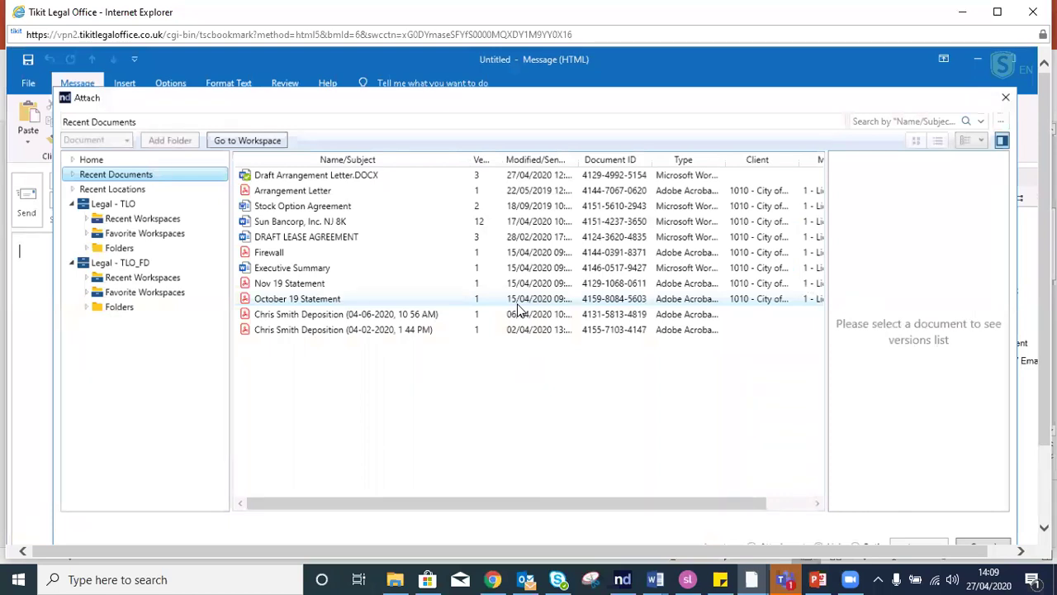
pyautogui.click(317, 208)
pyautogui.keyDown('ctrl'); pyautogui.click(321, 219); pyautogui.keyUp('ctrl')
pyautogui.keyDown('ctrl'); pyautogui.click(326, 236); pyautogui.keyUp('ctrl')
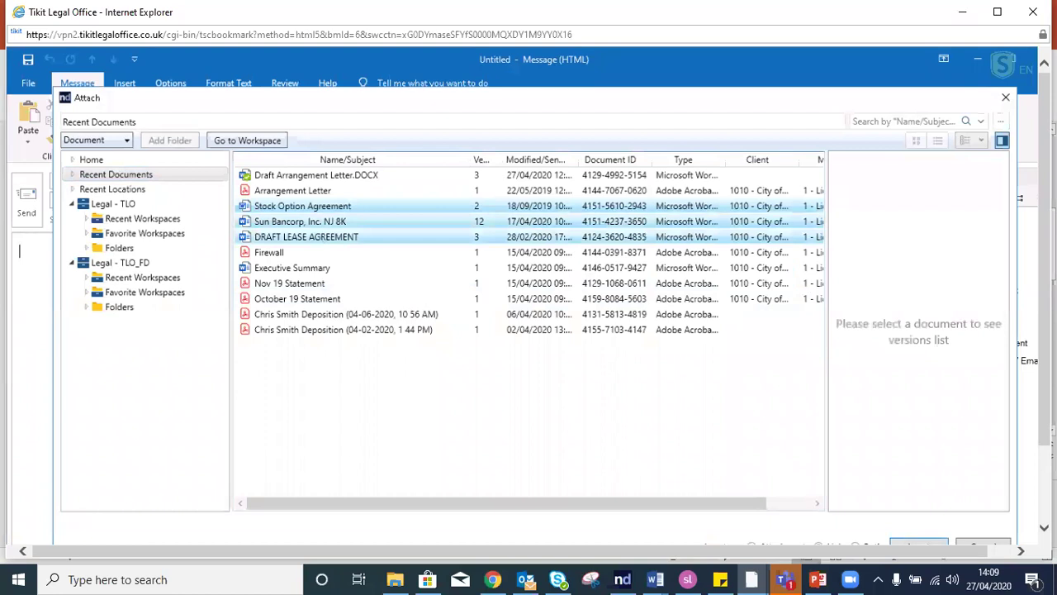
pyautogui.scroll(-1, 898, 413)
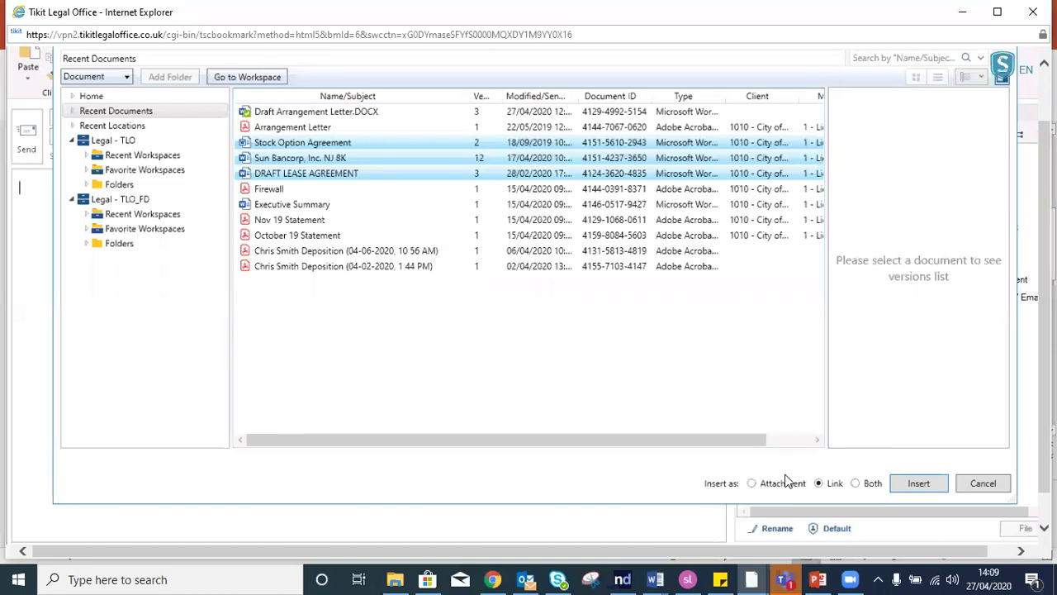
pyautogui.click(856, 486)
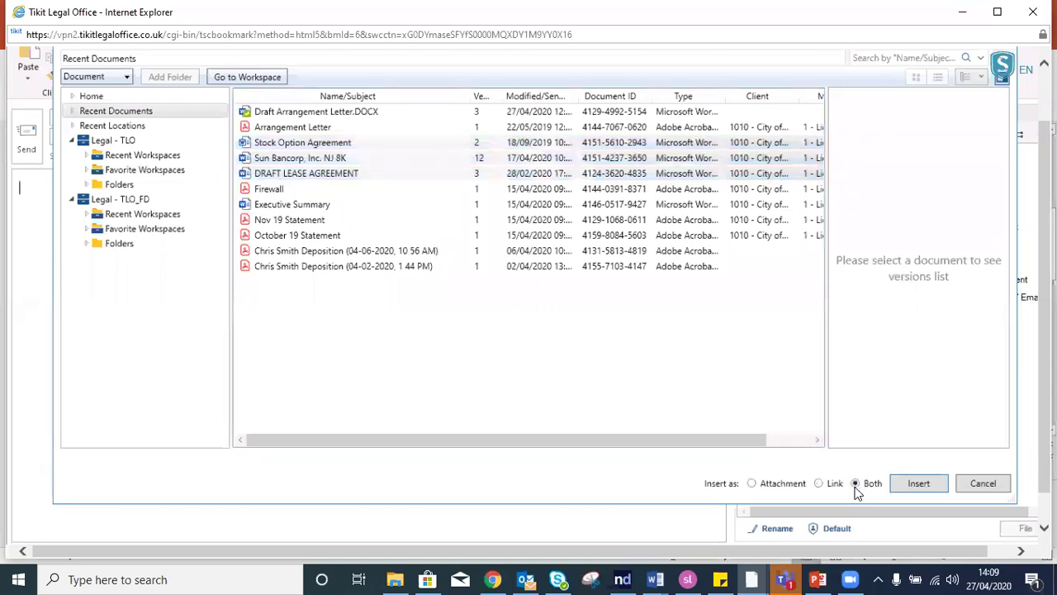
pyautogui.click(934, 490)
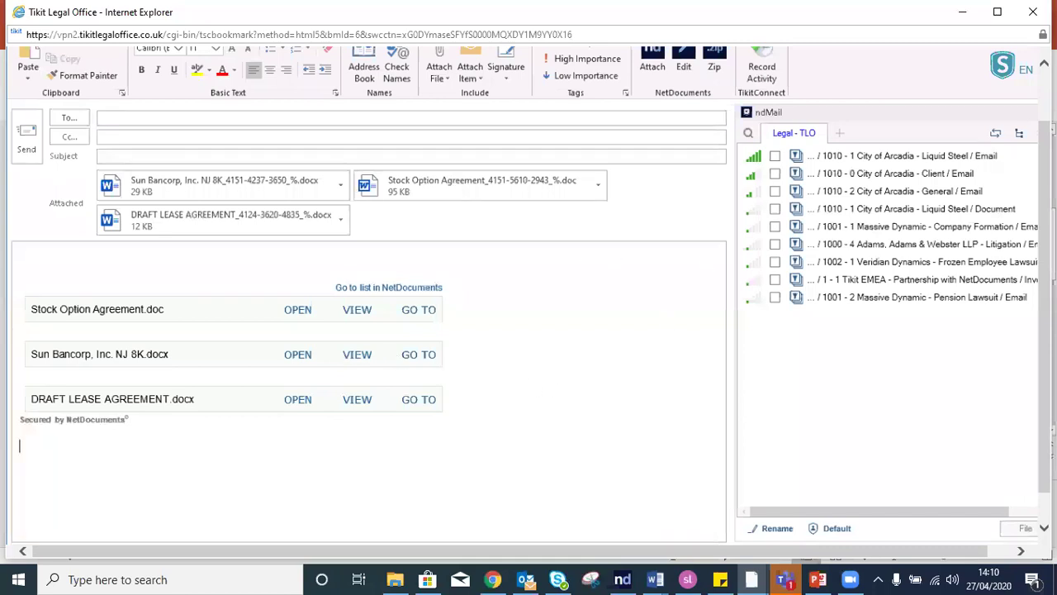
# Edit the attachments, reordering them as Stock Option Agreement, Sun Bancorp, Inc. NJ 8K, DRAFT LEASE AGREEMENT.
pyautogui.scroll(1, 528, 297)
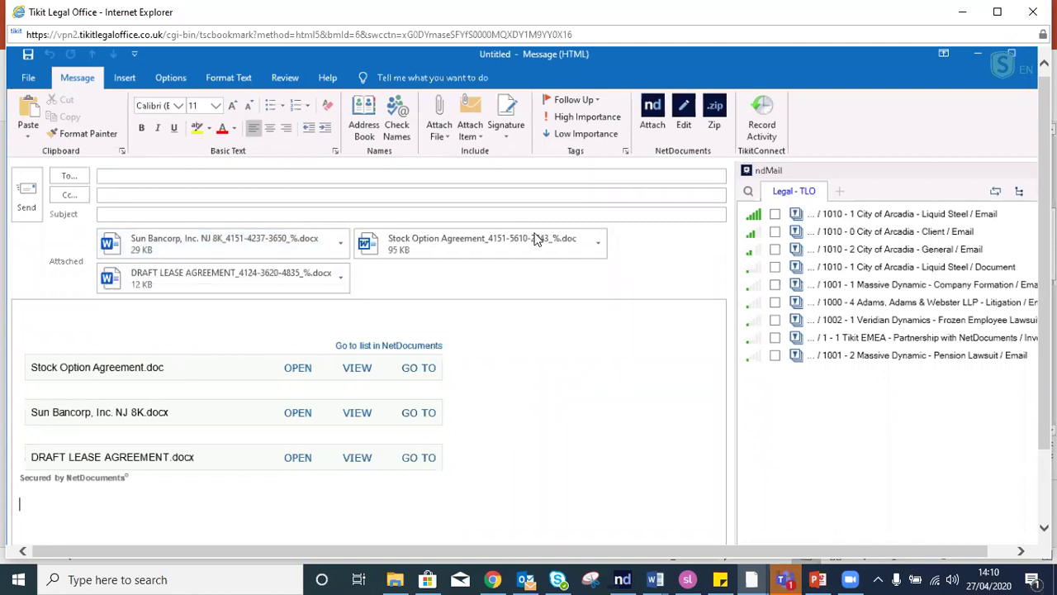
pyautogui.click(686, 115)
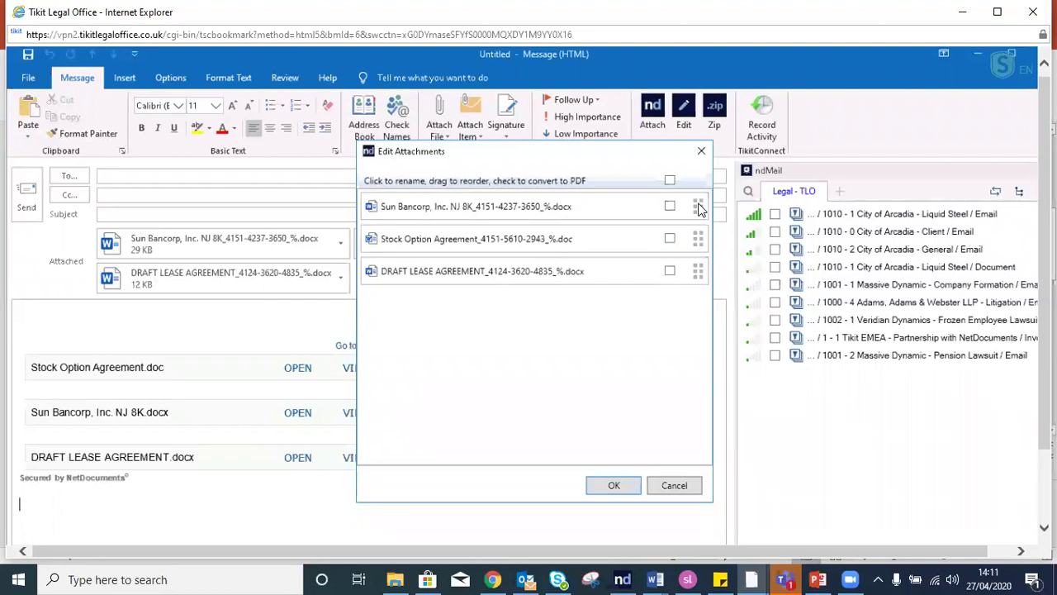
pyautogui.moveTo(699, 207); pyautogui.dragTo(702, 287)
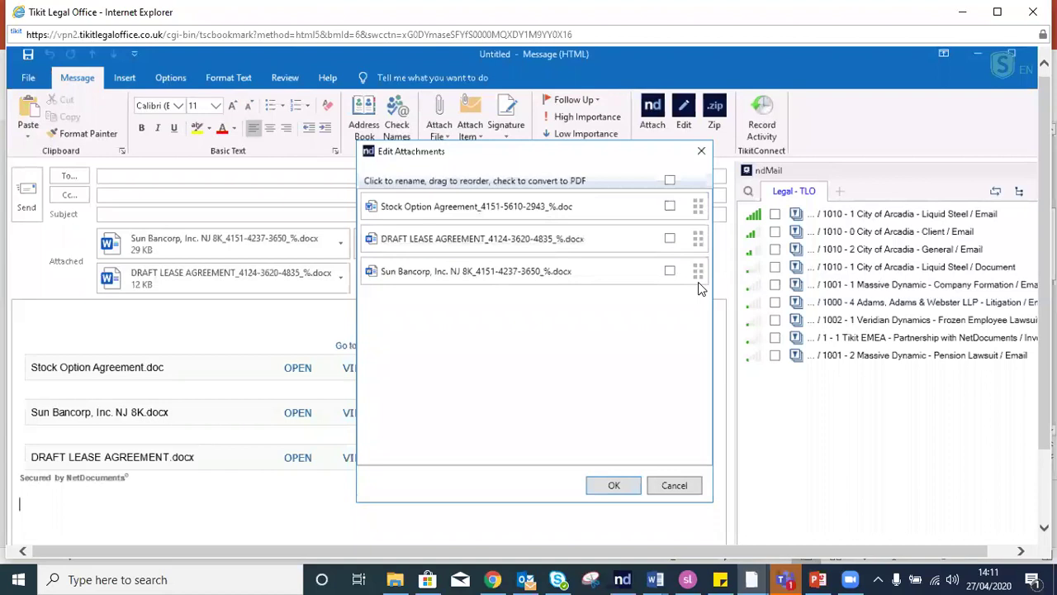
pyautogui.moveTo(698, 239); pyautogui.dragTo(783, 263)
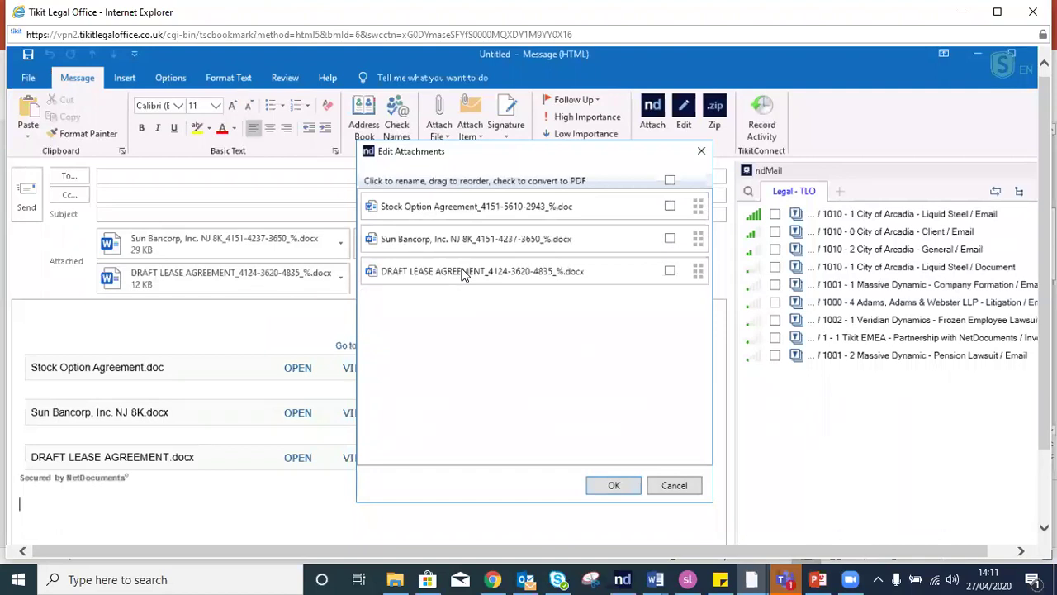
# Remove the document ID suffixes from the first two attachment names, leaving "Stock Option Agreement" and "Sun Bancorp, Inc. NJ 8K".
pyautogui.click(547, 209)
pyautogui.click(569, 207)
pyautogui.moveTo(555, 208); pyautogui.dragTo(475, 211)
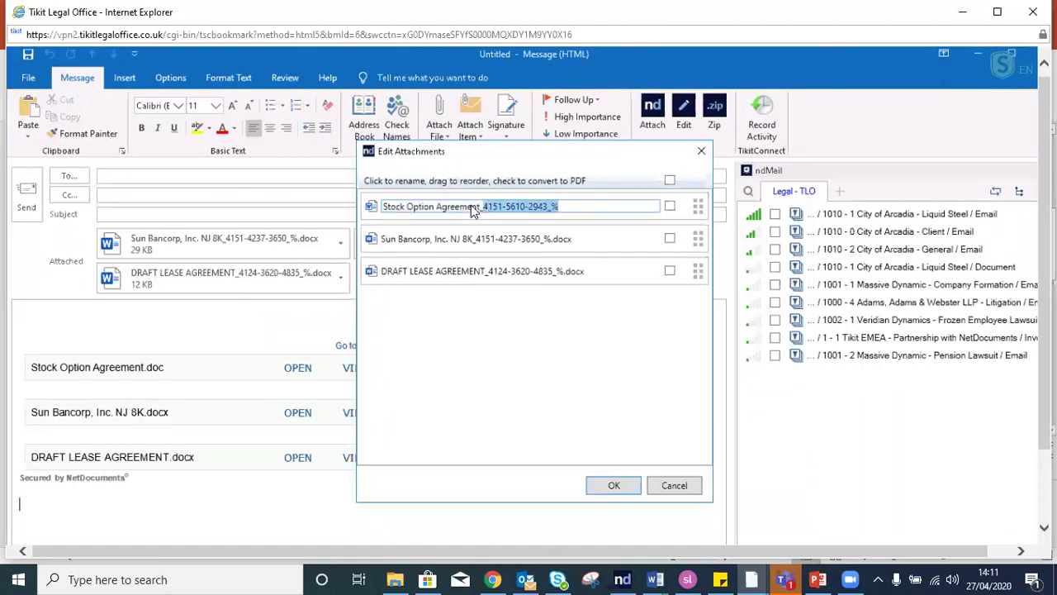
pyautogui.press('BackSpace')
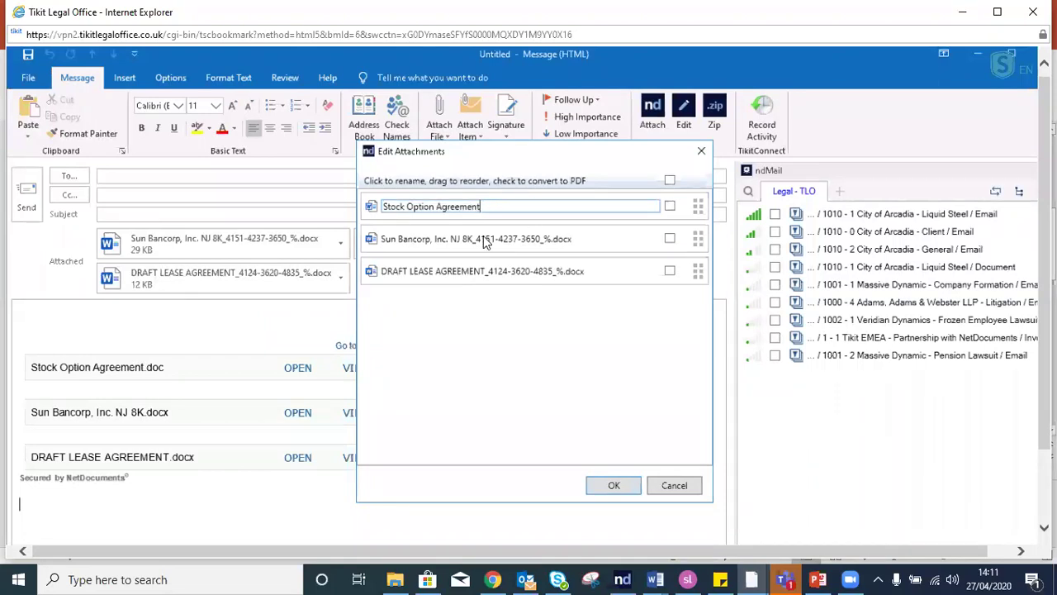
pyautogui.click(531, 240)
pyautogui.click(565, 239)
pyautogui.moveTo(565, 238); pyautogui.dragTo(477, 240)
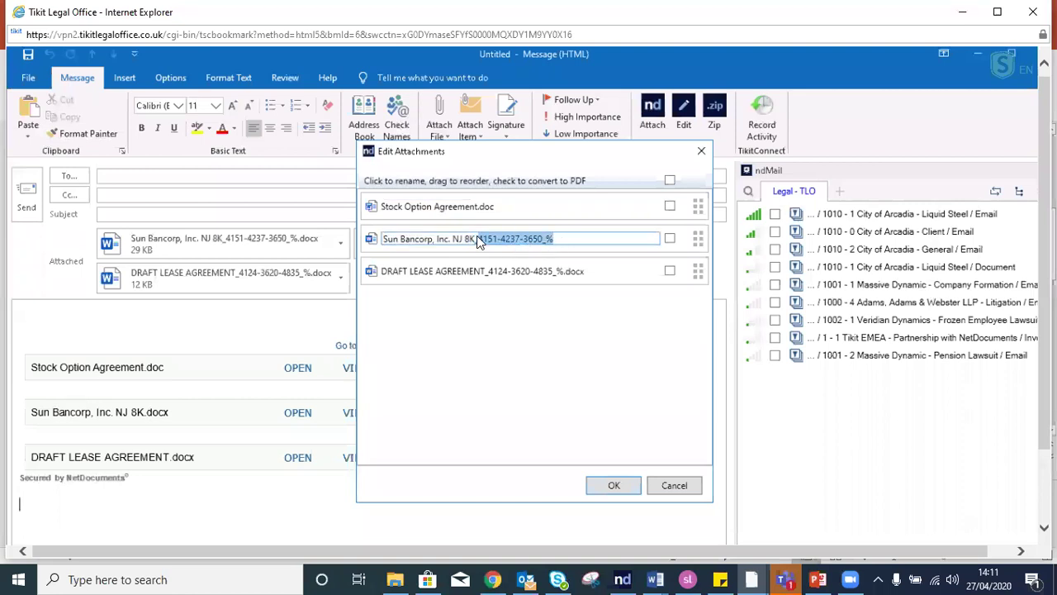
pyautogui.press('BackSpace')
# Rename the third attachment as "DRAFT LEASE AGREEMENT" by removing its document ID suffix.
pyautogui.click(584, 281)
pyautogui.moveTo(568, 275); pyautogui.dragTo(498, 276)
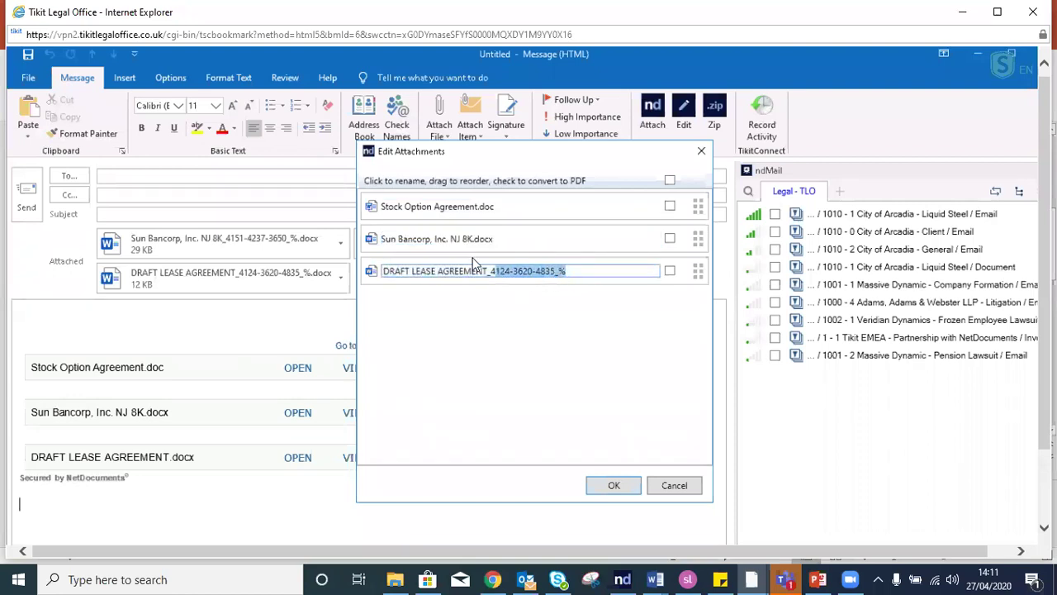
pyautogui.press('BackSpace')
pyautogui.press('BackSpace')
pyautogui.press('BackSpace')
pyautogui.click(486, 337)
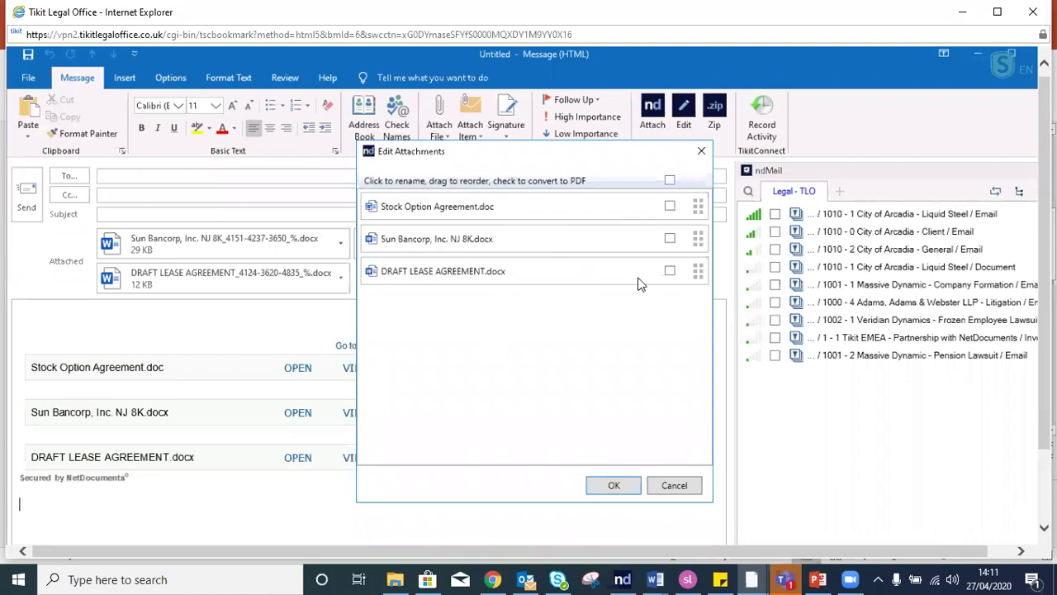
# Mark only the Sun Bancorp, Inc. NJ 8K attachment for PDF conversion and apply the attachment edits.
pyautogui.click(669, 181)
pyautogui.click(670, 207)
pyautogui.click(670, 271)
pyautogui.click(613, 486)
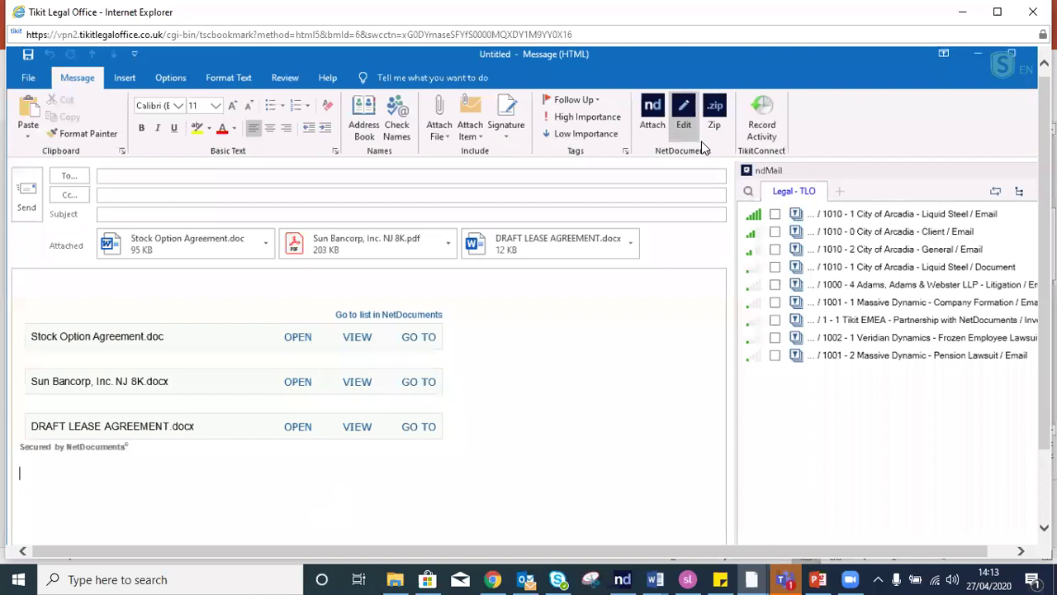
# Compress all three attachments into a zip file named "My folder".
pyautogui.click(713, 114)
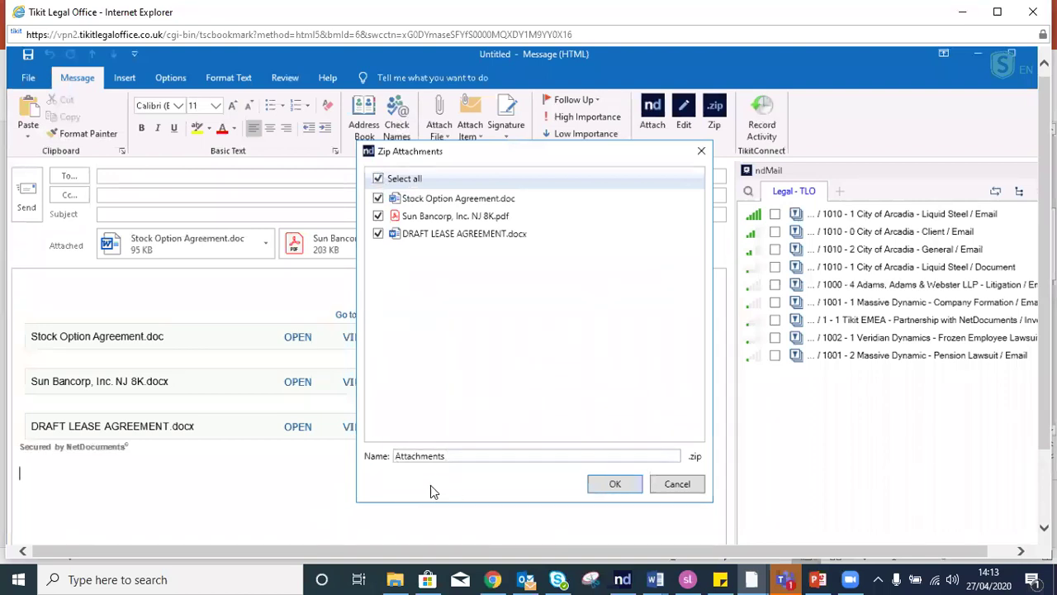
pyautogui.moveTo(461, 459); pyautogui.dragTo(370, 461)
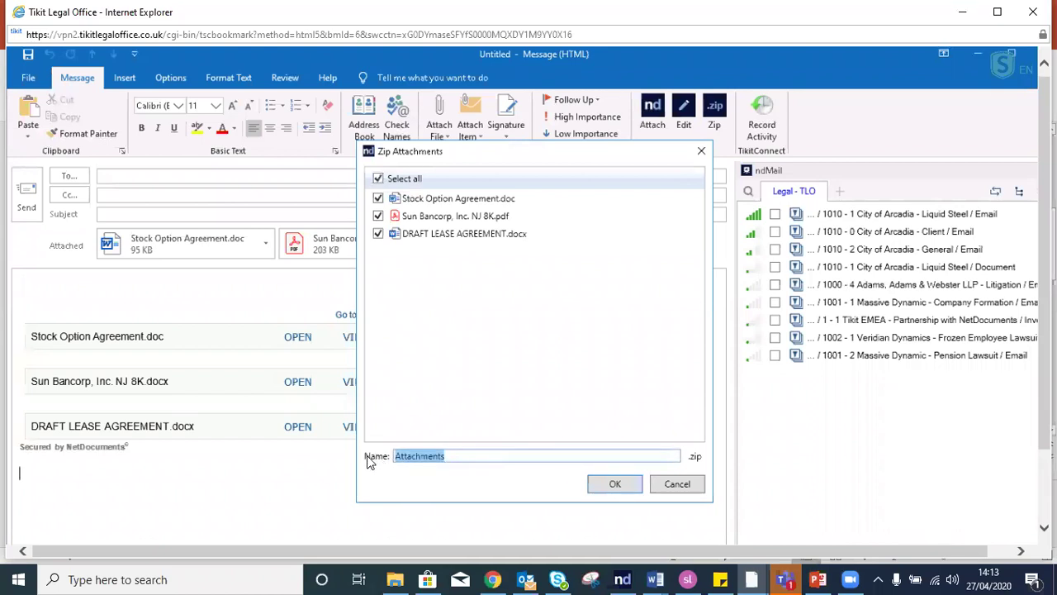
pyautogui.write('My folder')
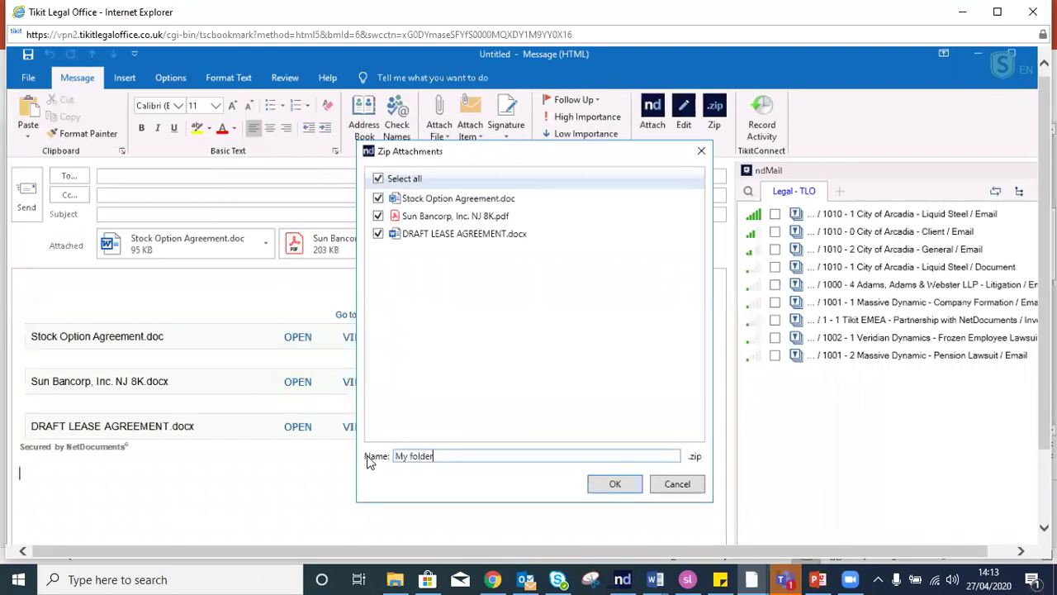
pyautogui.click(612, 488)
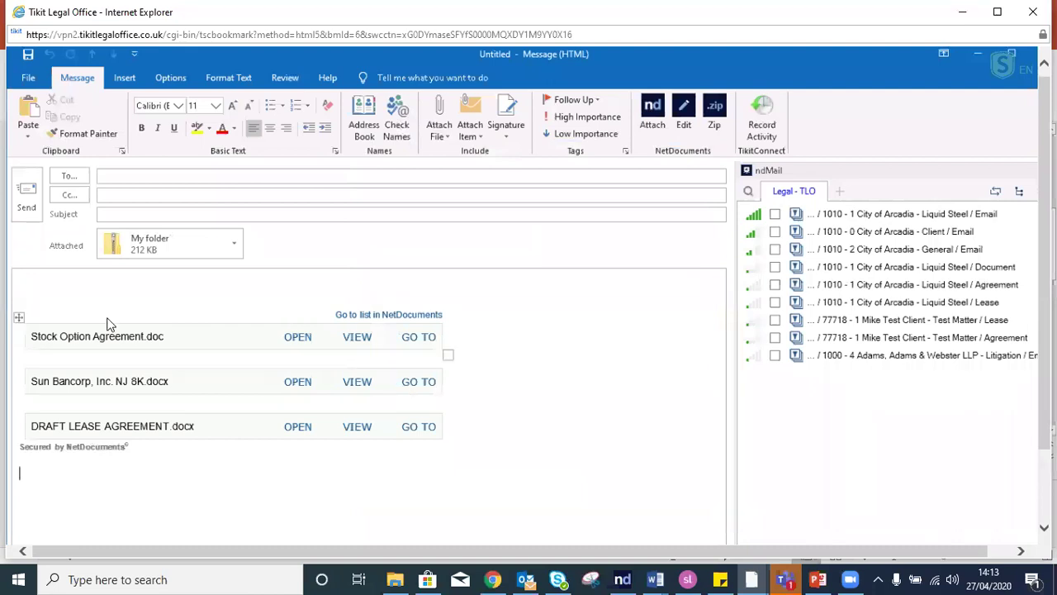
# Mark and clear the 1010 - 1 City of Arcadia - Liquid Steel / Email filing location, and close the unsent message.
pyautogui.click(774, 216)
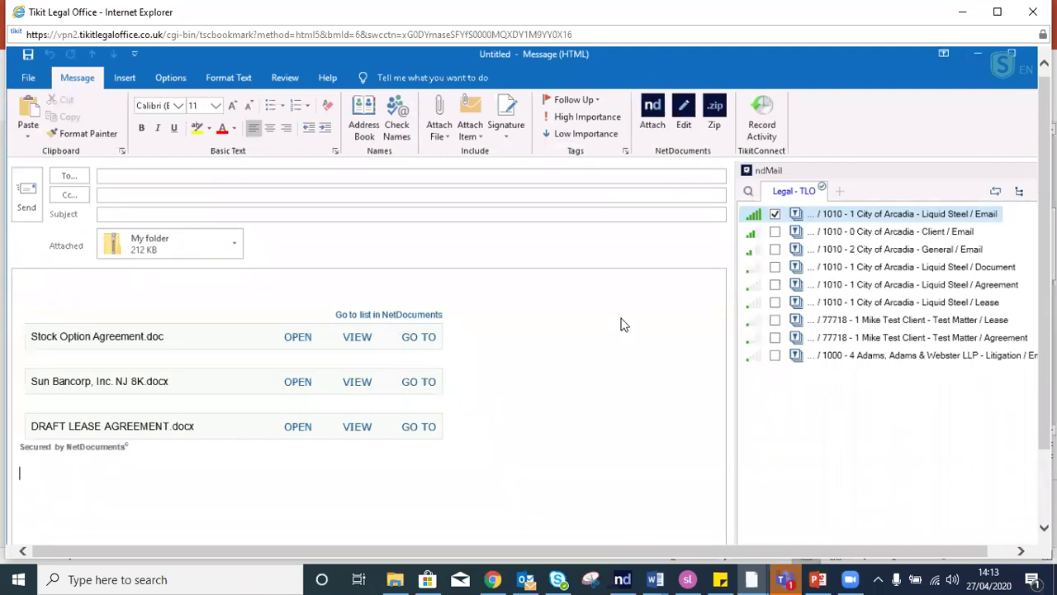
pyautogui.click(775, 214)
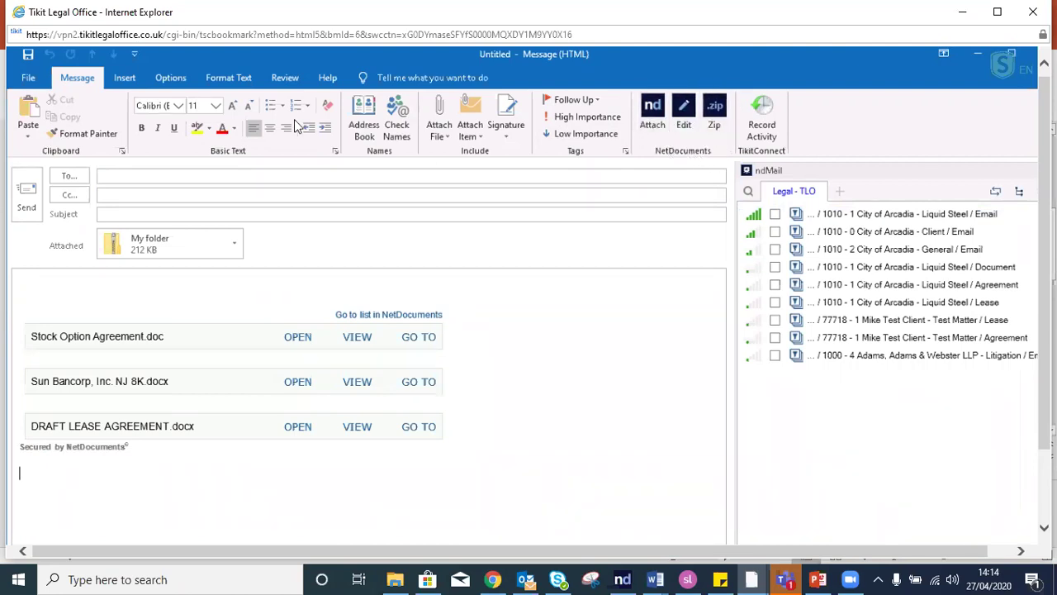
pyautogui.click(30, 79)
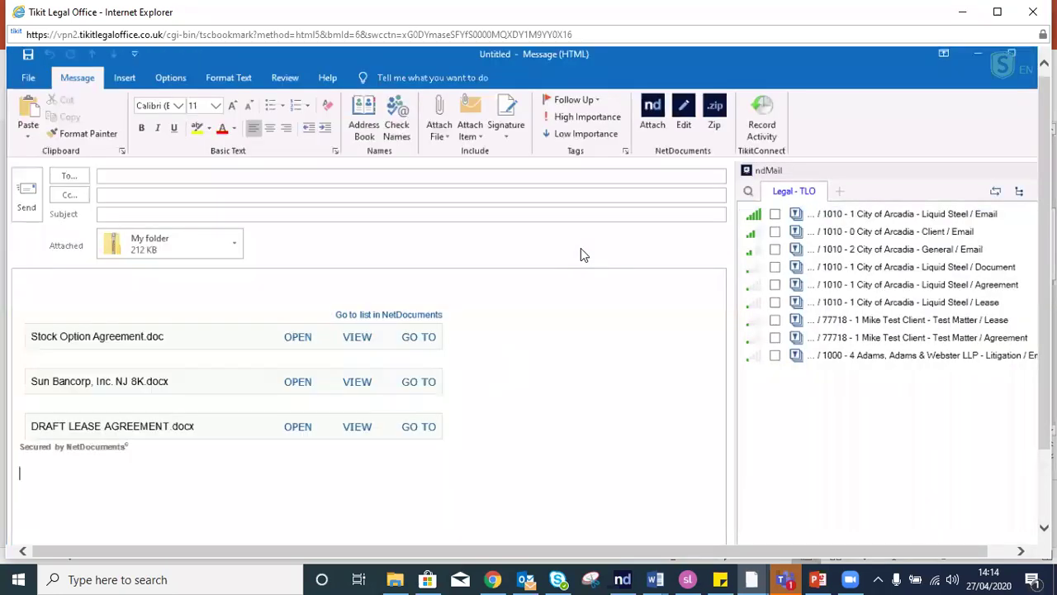
pyautogui.press('Return')
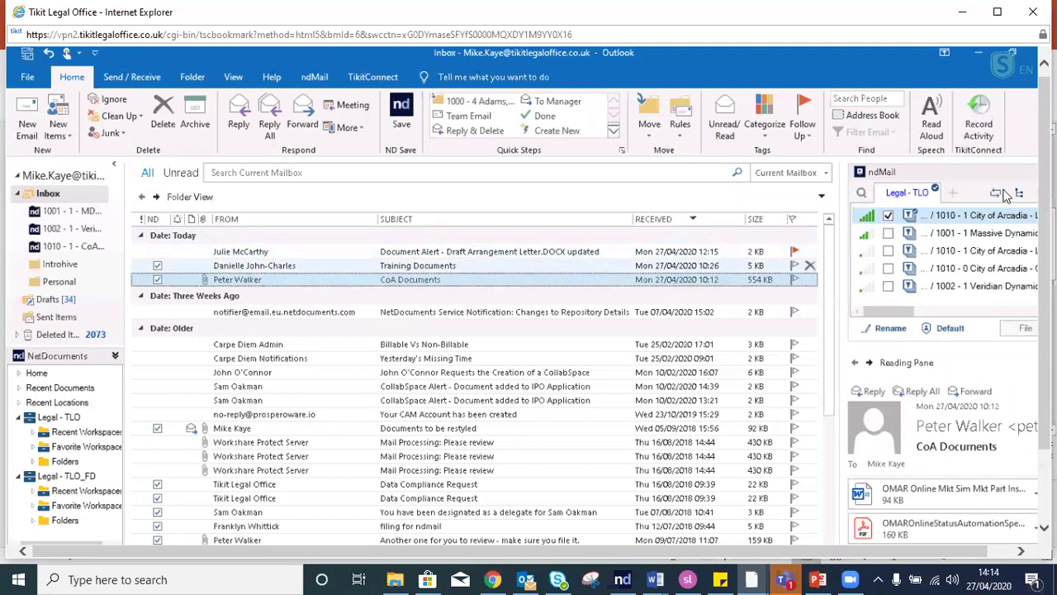
# Switch to NetDocuments in Chrome and open the Follow alert settings for DRAFT LEASE AGREEMENT.
pyautogui.moveTo(1045, 186); pyautogui.dragTo(1045, 254)
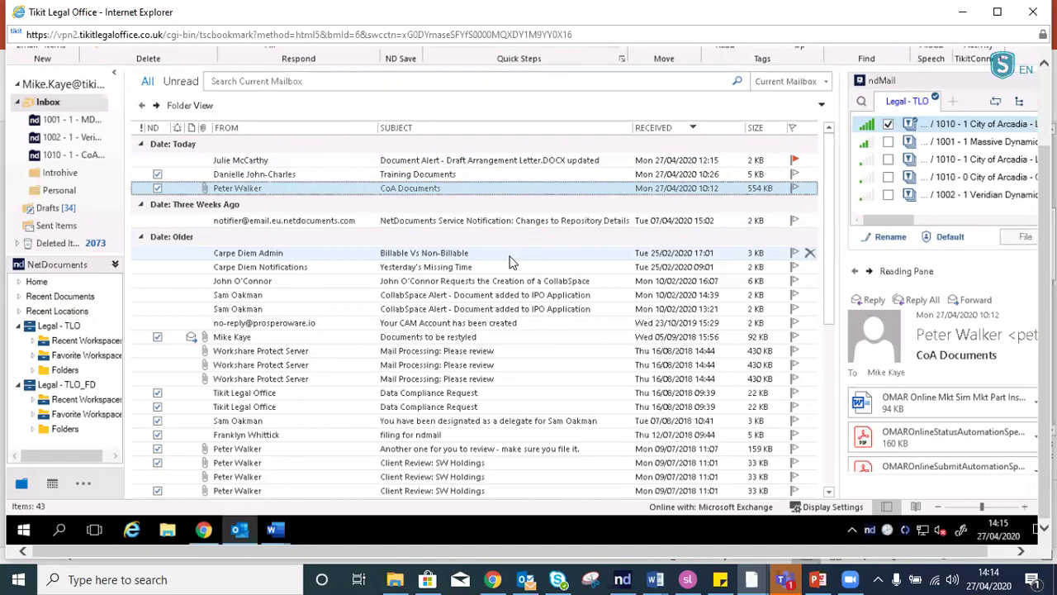
pyautogui.click(204, 535)
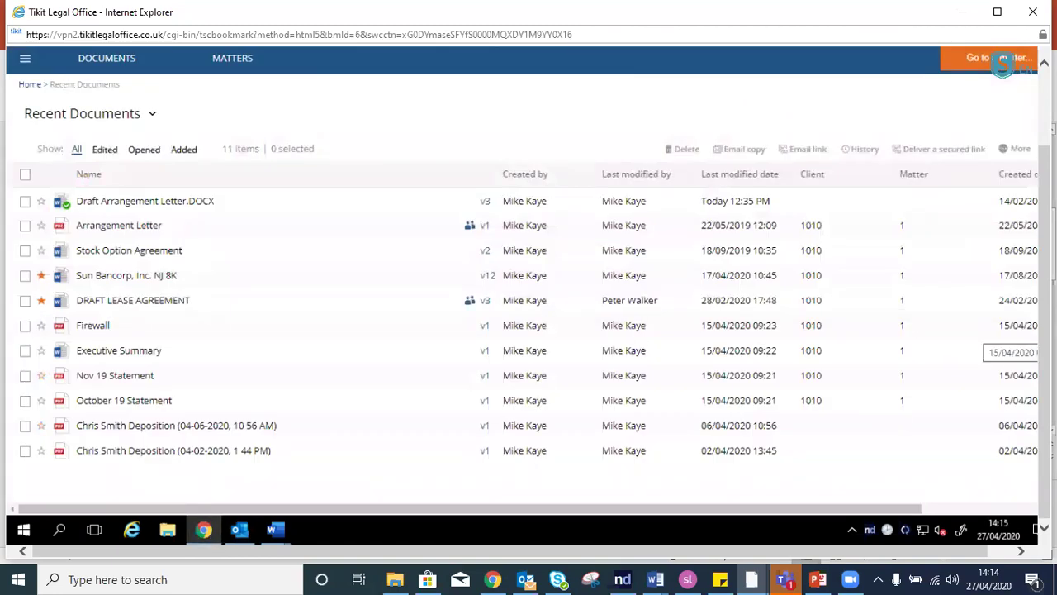
pyautogui.moveTo(1045, 335); pyautogui.dragTo(1045, 272)
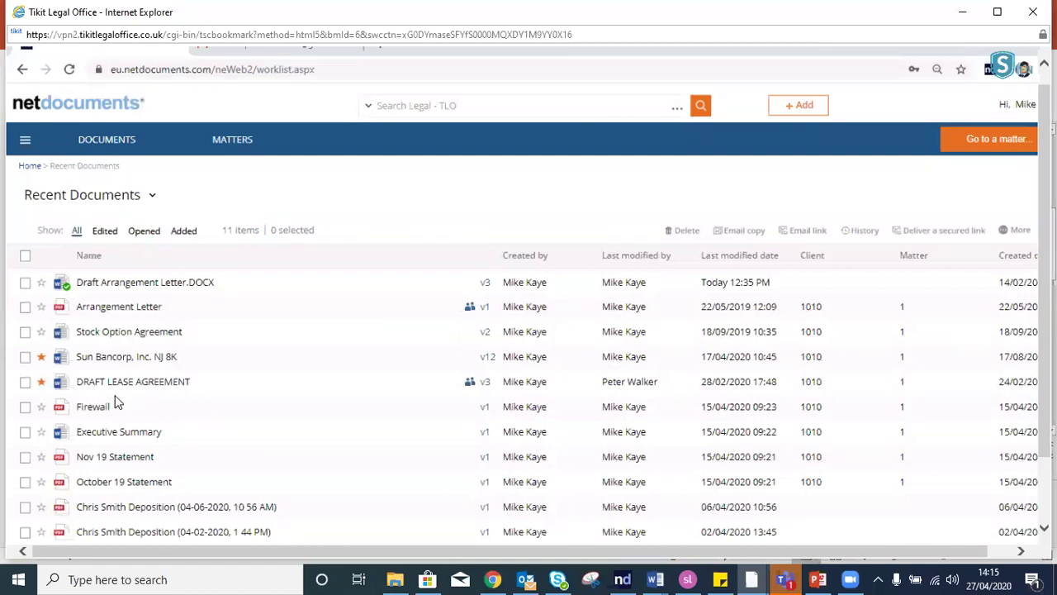
pyautogui.click(25, 382)
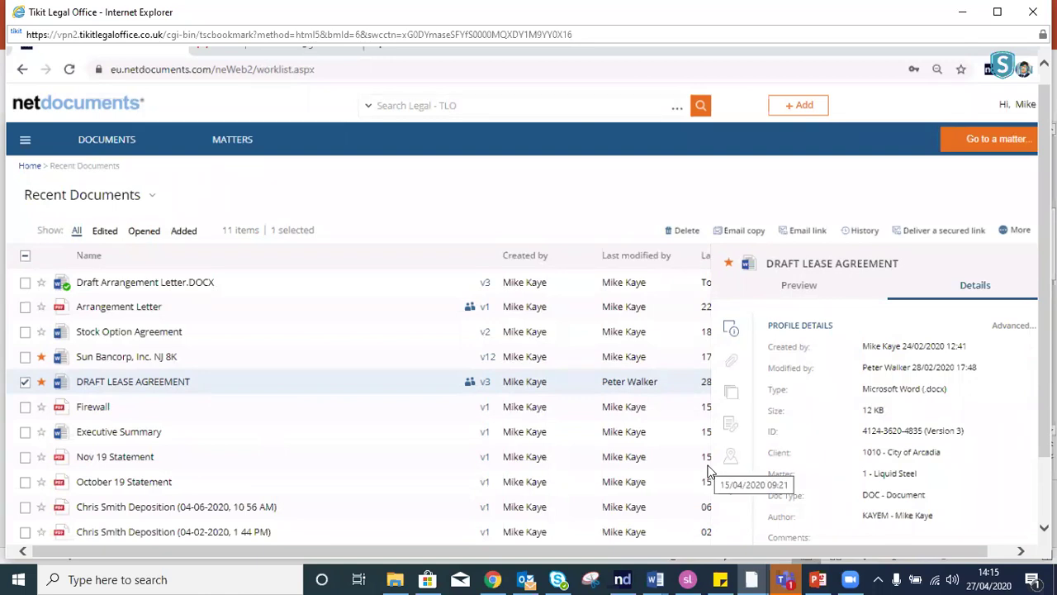
pyautogui.click(1012, 233)
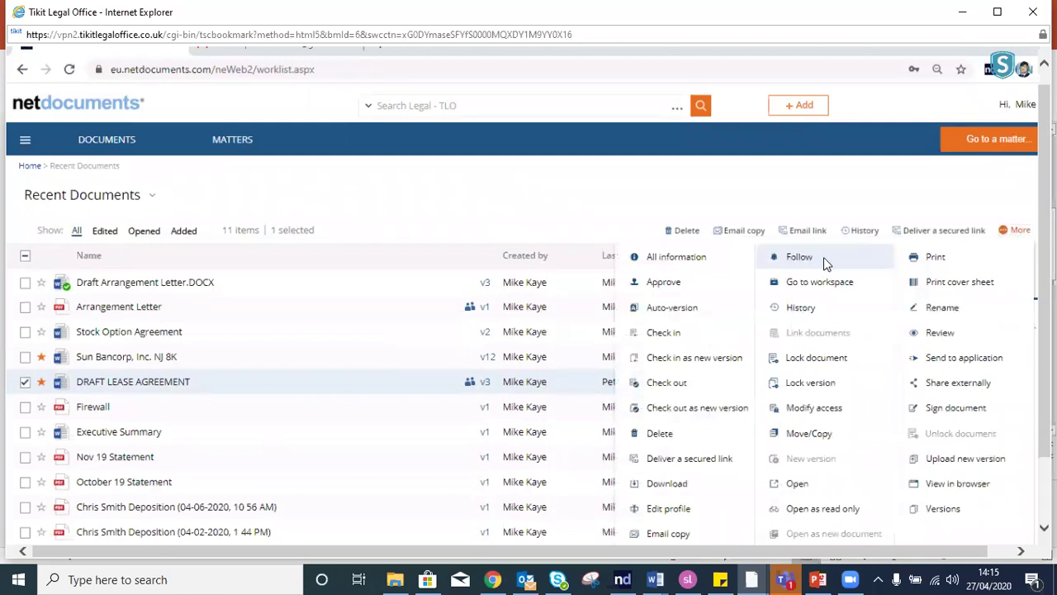
pyautogui.click(810, 260)
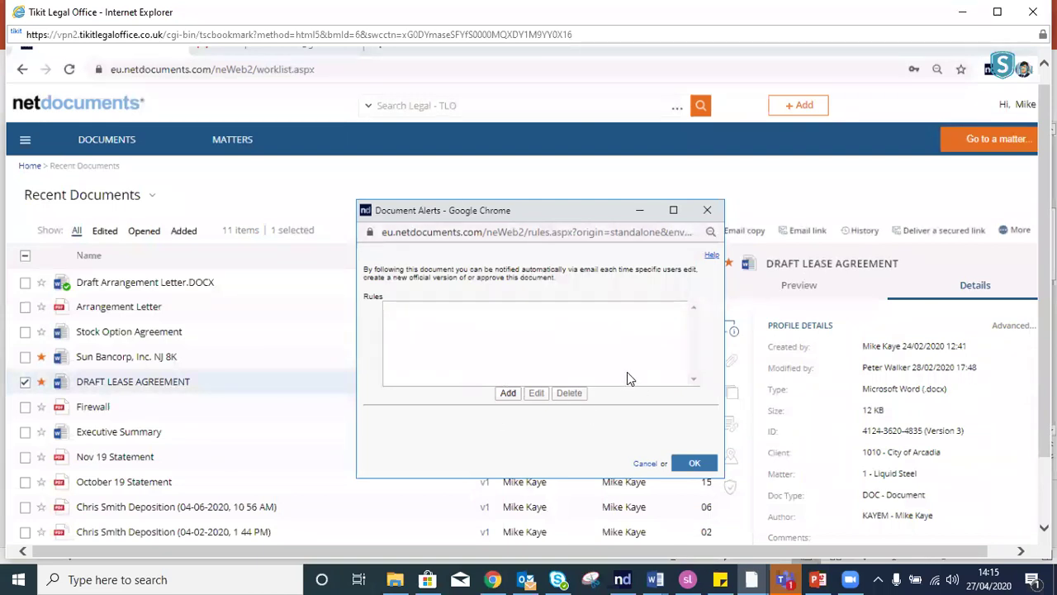
# Add an alert rule covering all users with email notification and save the document alerts.
pyautogui.click(508, 394)
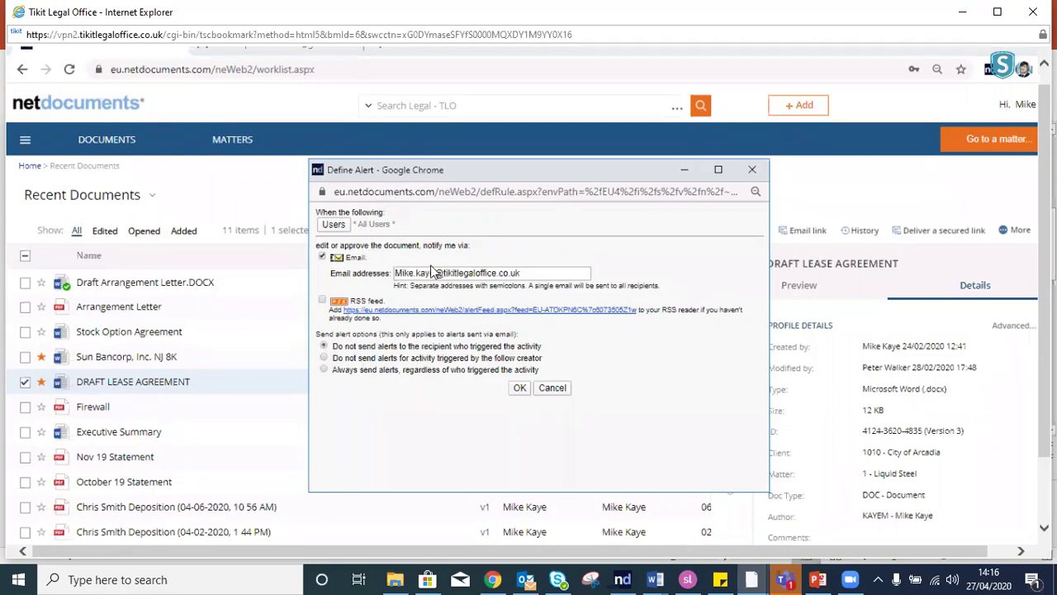
pyautogui.click(520, 388)
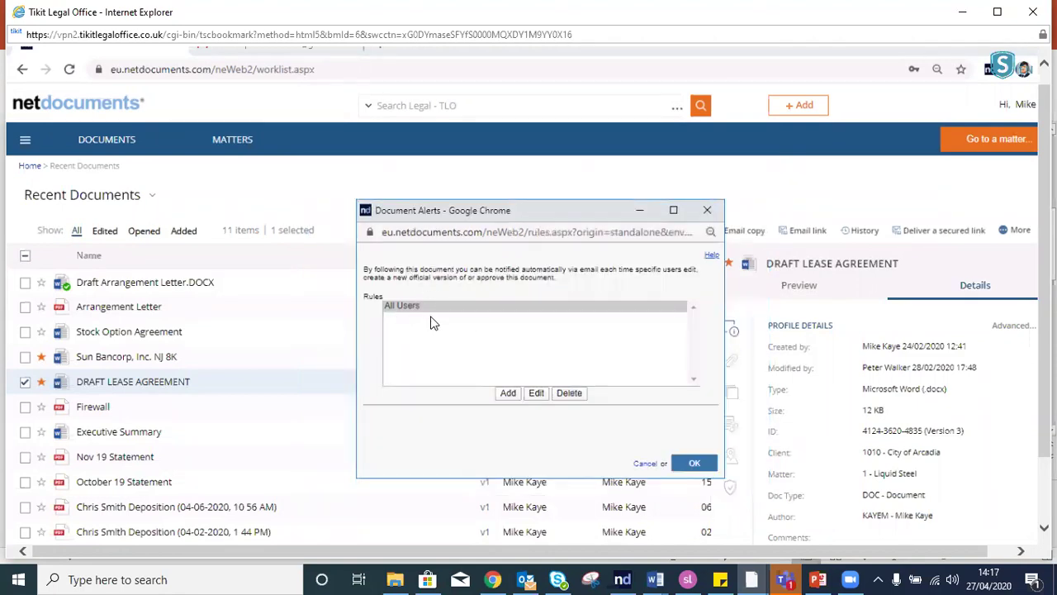
pyautogui.click(709, 464)
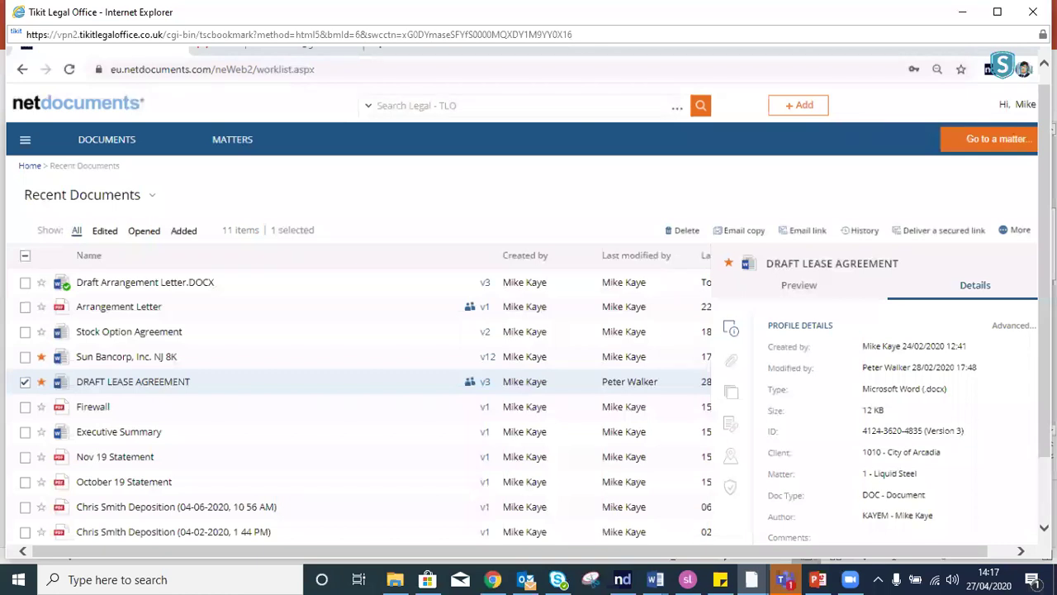
# Switch to Outlook and start a new email to the colleague's address with the subject "Please approve".
pyautogui.scroll(-1, 529, 298)
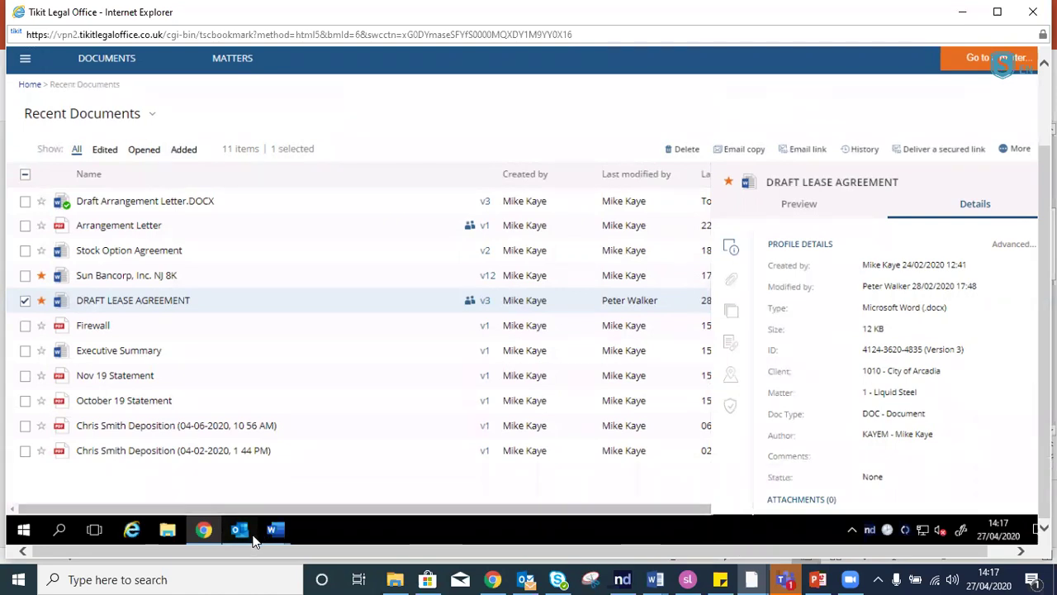
pyautogui.click(236, 531)
pyautogui.click(240, 531)
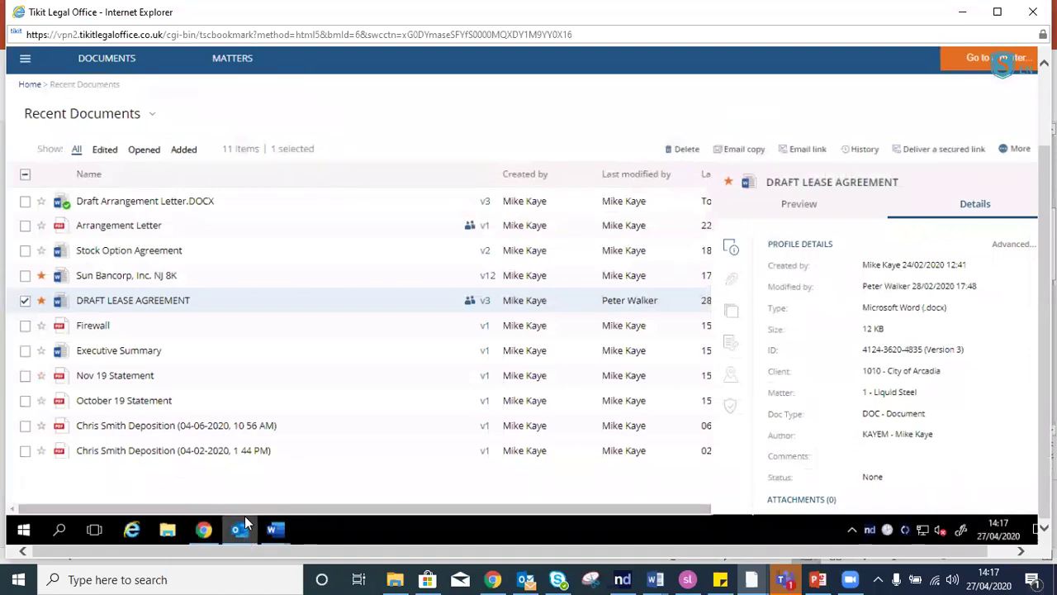
pyautogui.click(241, 531)
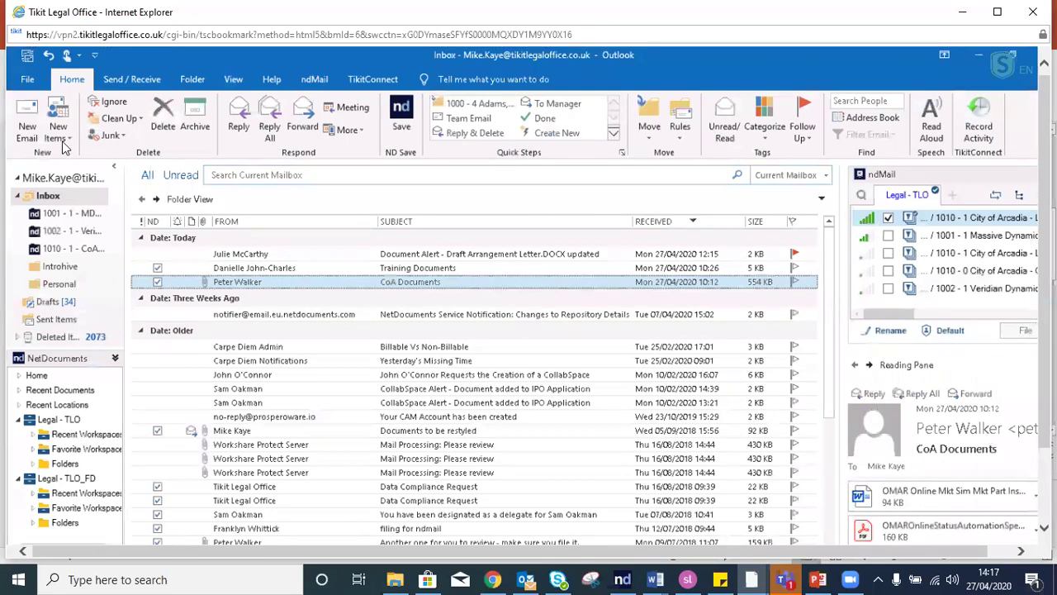
pyautogui.click(28, 120)
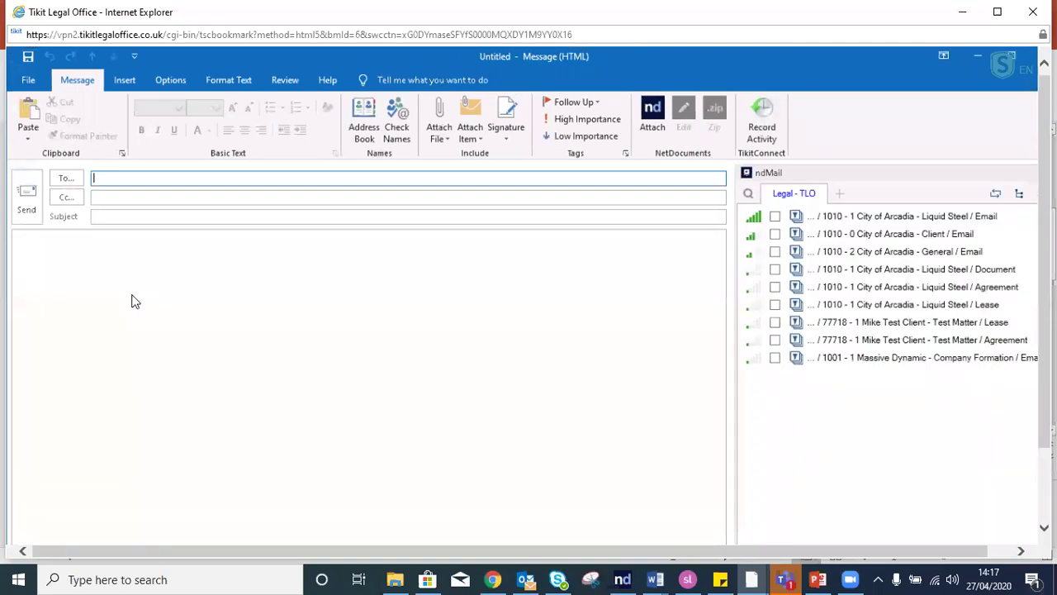
pyautogui.write('jul')
pyautogui.press('Return')
pyautogui.press('Tab')
pyautogui.press('Tab')
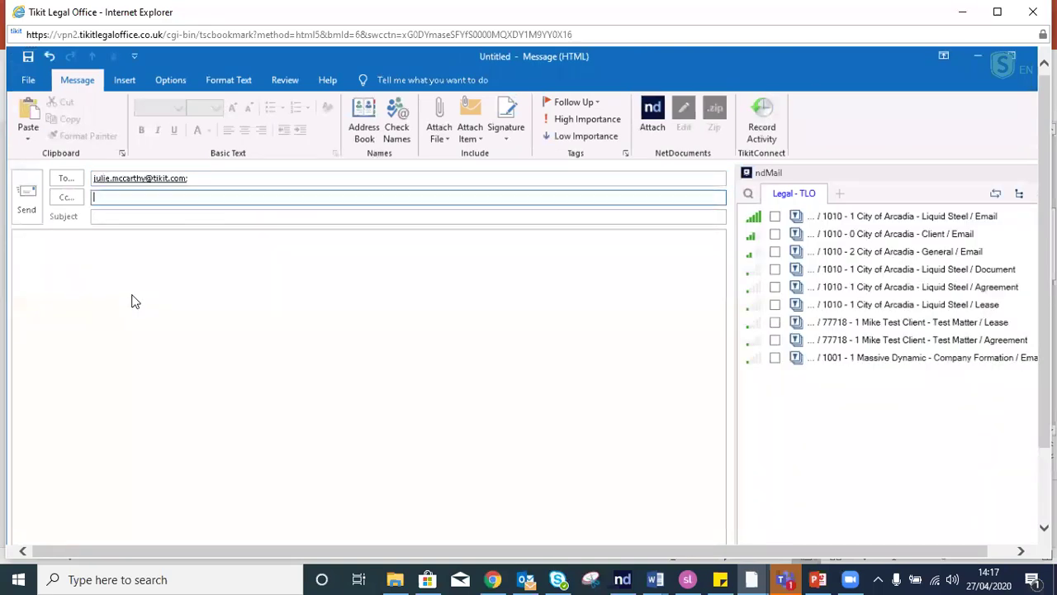
pyautogui.write('Pl')
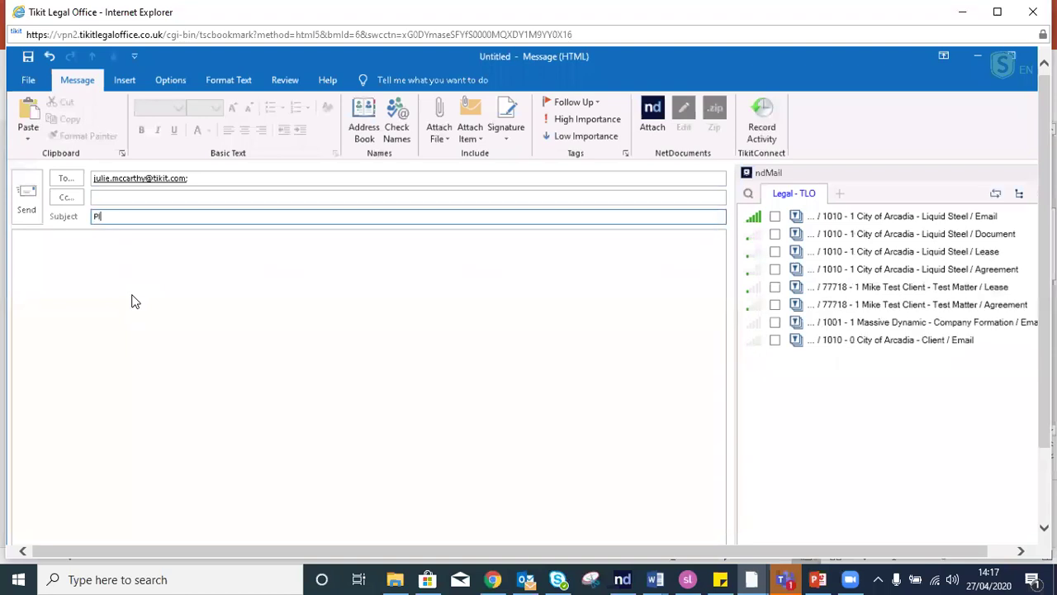
pyautogui.write('ease approve')
# Insert DRAFT LEASE AGREEMENT from NetDocuments into the message body as a link only, and send the email without choosing a filing location.
pyautogui.click(84, 265)
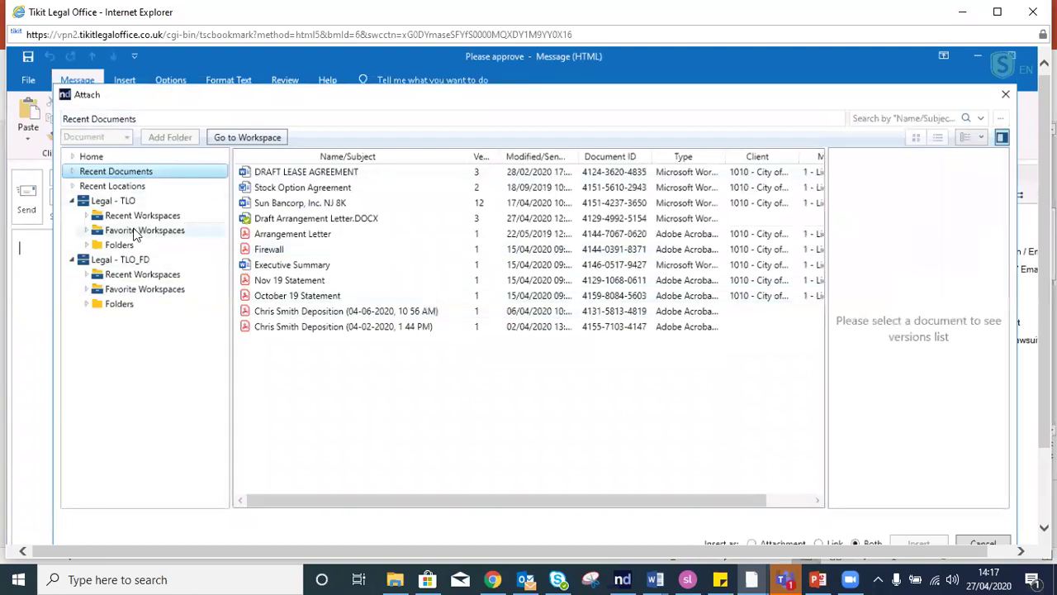
pyautogui.click(326, 174)
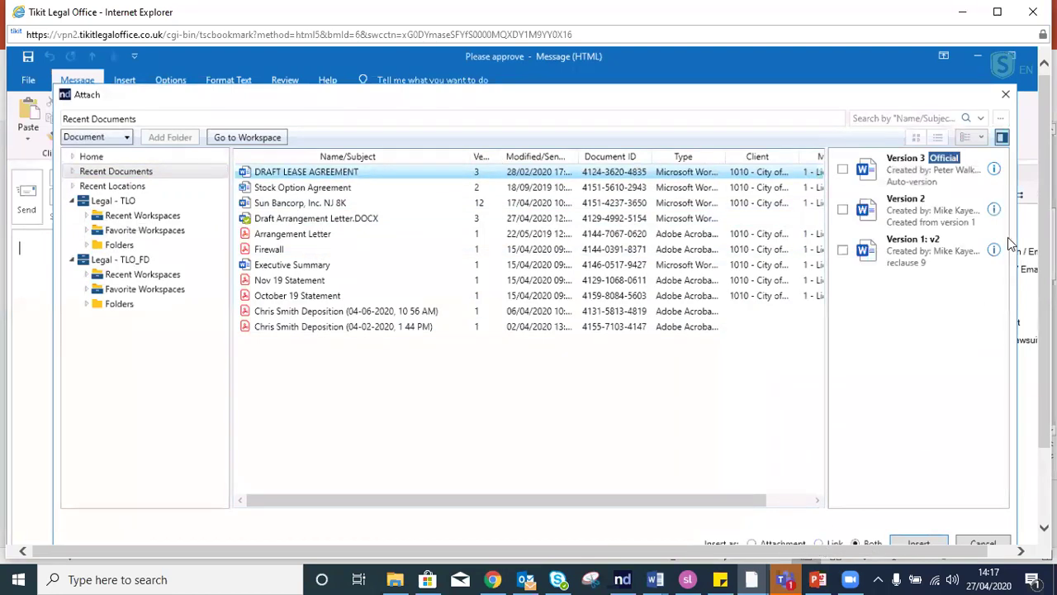
pyautogui.scroll(-2, 826, 442)
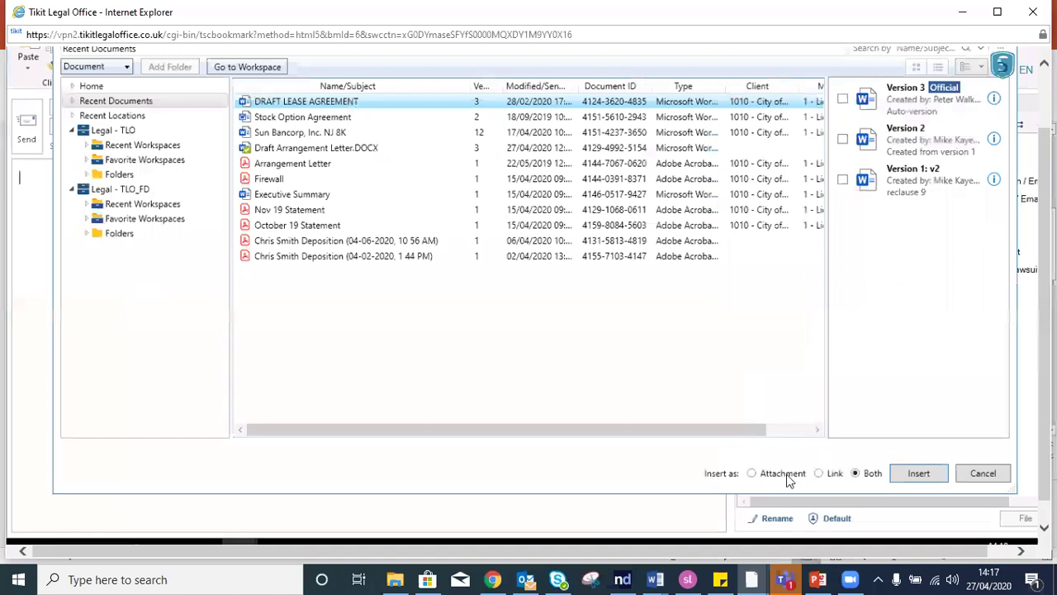
pyautogui.click(819, 474)
pyautogui.click(928, 475)
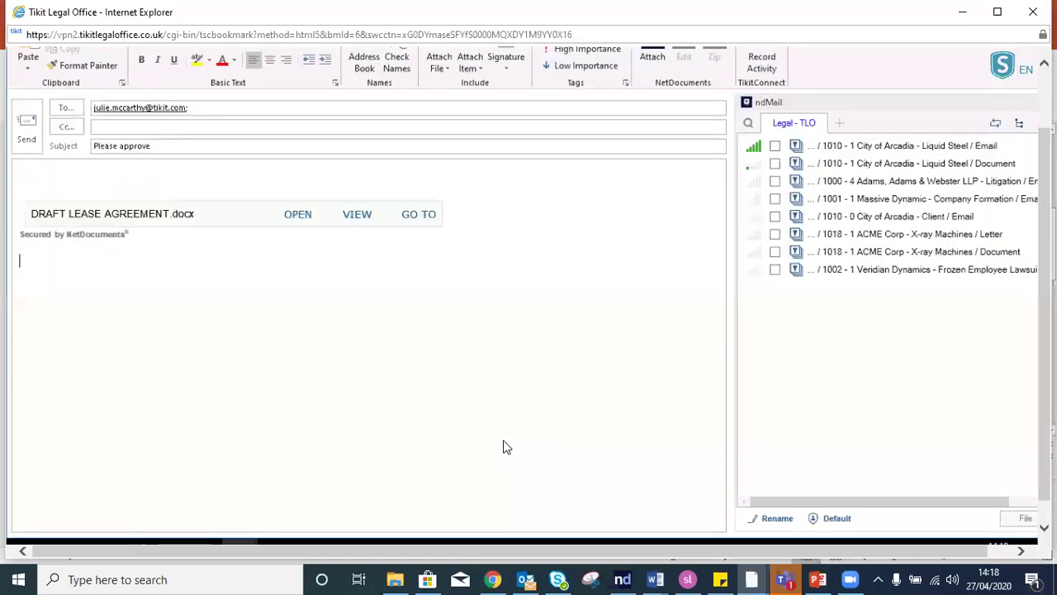
pyautogui.click(23, 131)
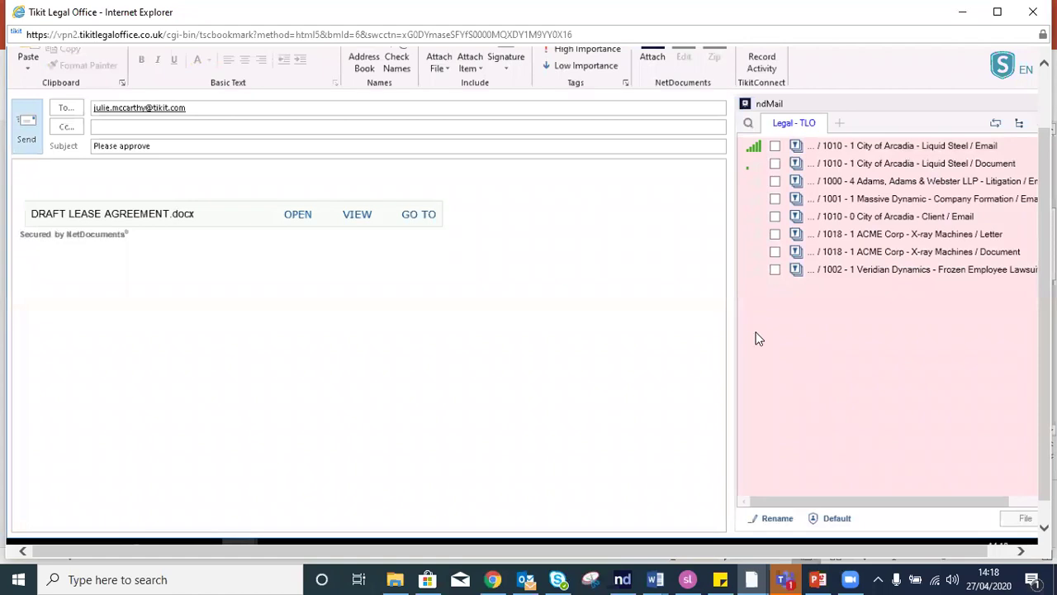
pyautogui.click(27, 140)
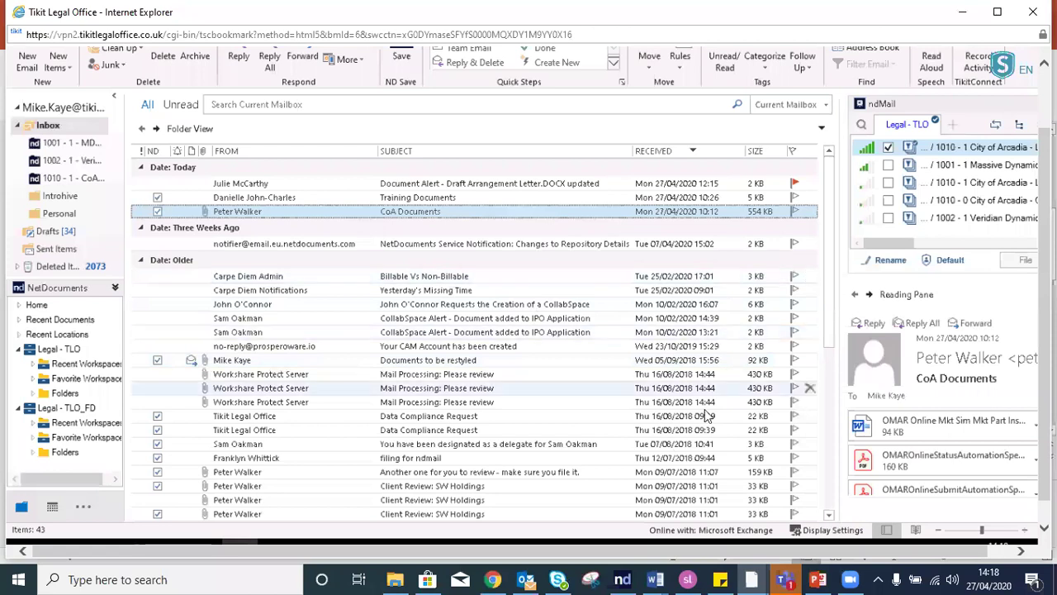
# Switch to NetDocuments in Chrome and approve the DRAFT LEASE AGREEMENT document.
pyautogui.moveTo(1044, 416); pyautogui.dragTo(1044, 438)
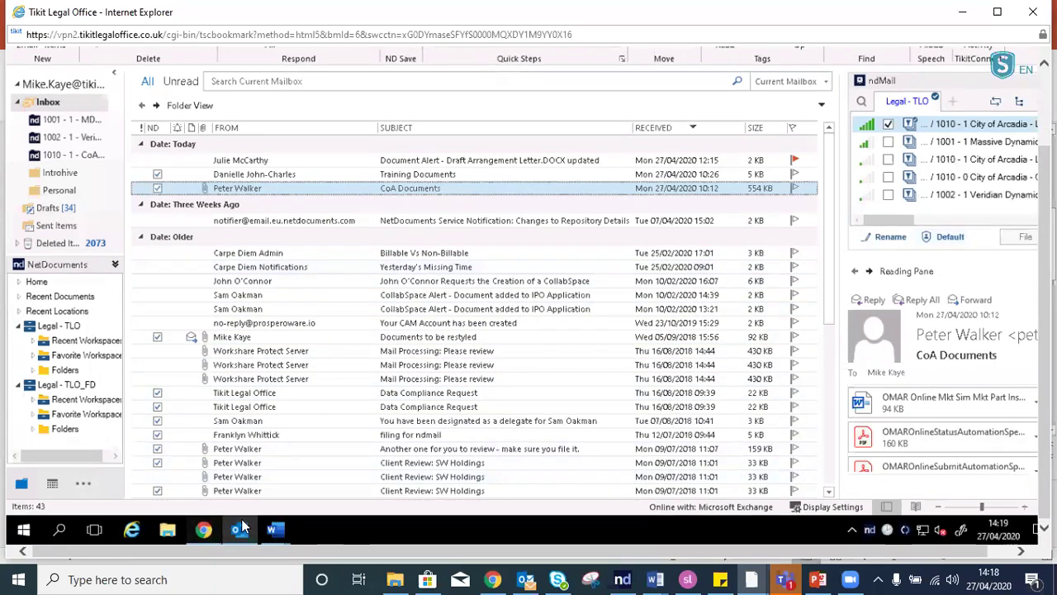
pyautogui.click(195, 533)
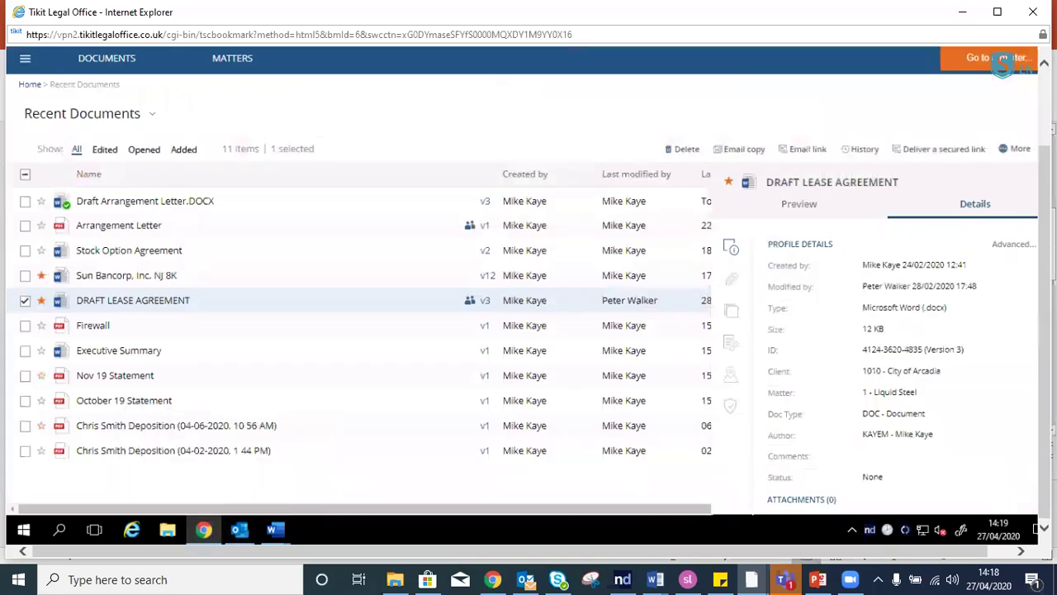
pyautogui.moveTo(1044, 405); pyautogui.dragTo(1044, 333)
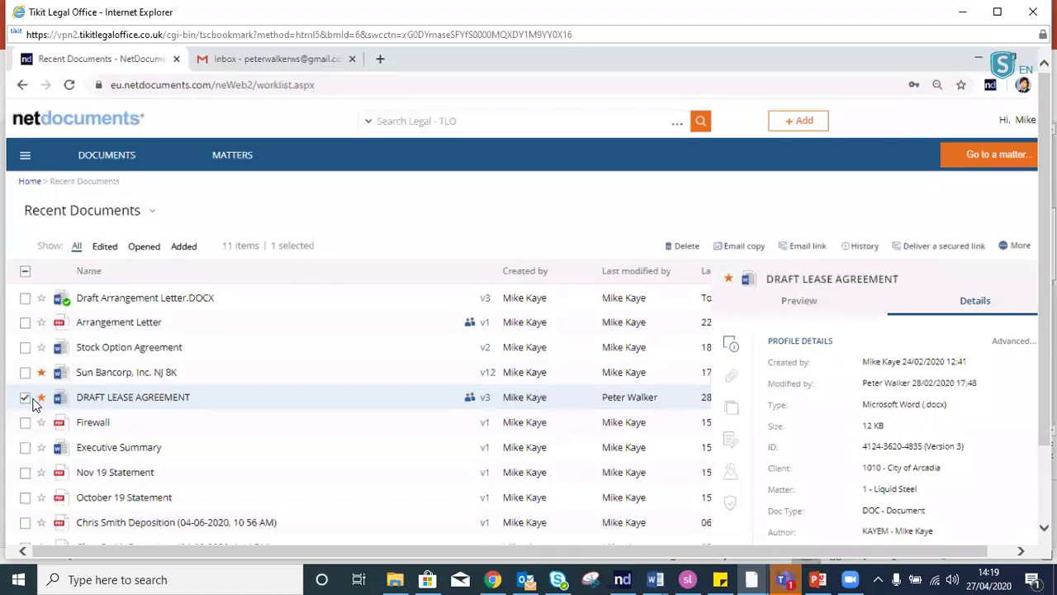
pyautogui.click(1013, 247)
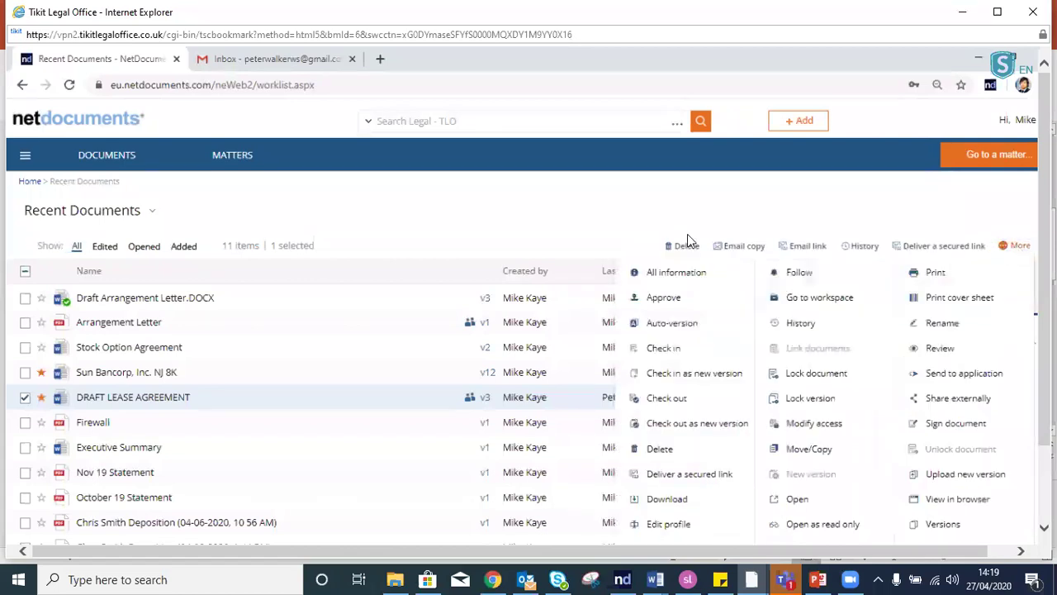
pyautogui.click(674, 301)
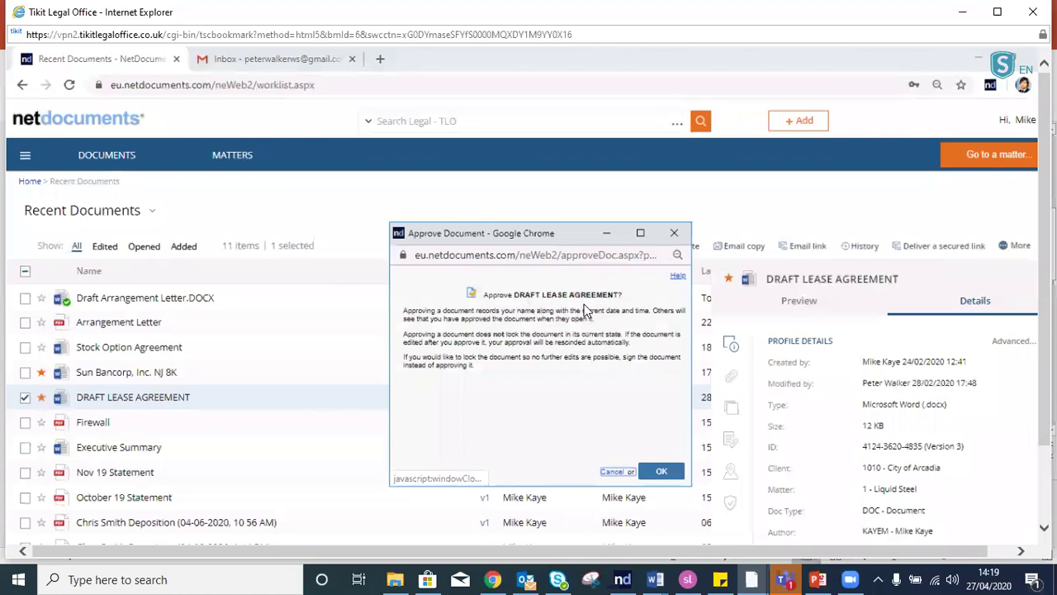
pyautogui.click(670, 471)
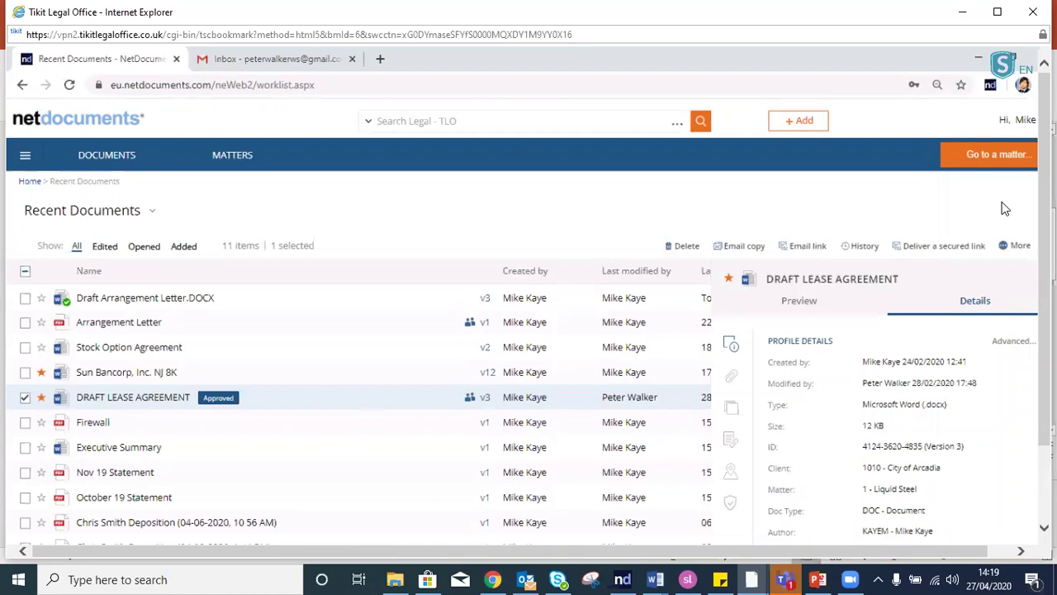
# Switch to Outlook and open the "Document Alert - Draft Arrangement Letter.DOCX updated" email to read the notification.
pyautogui.scroll(-3, 528, 297)
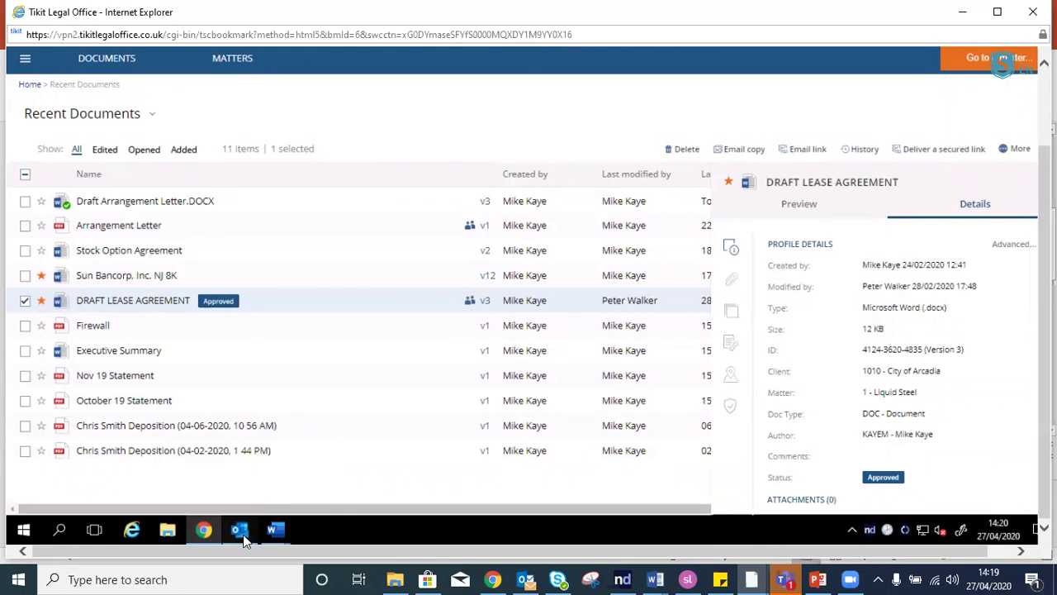
pyautogui.click(239, 532)
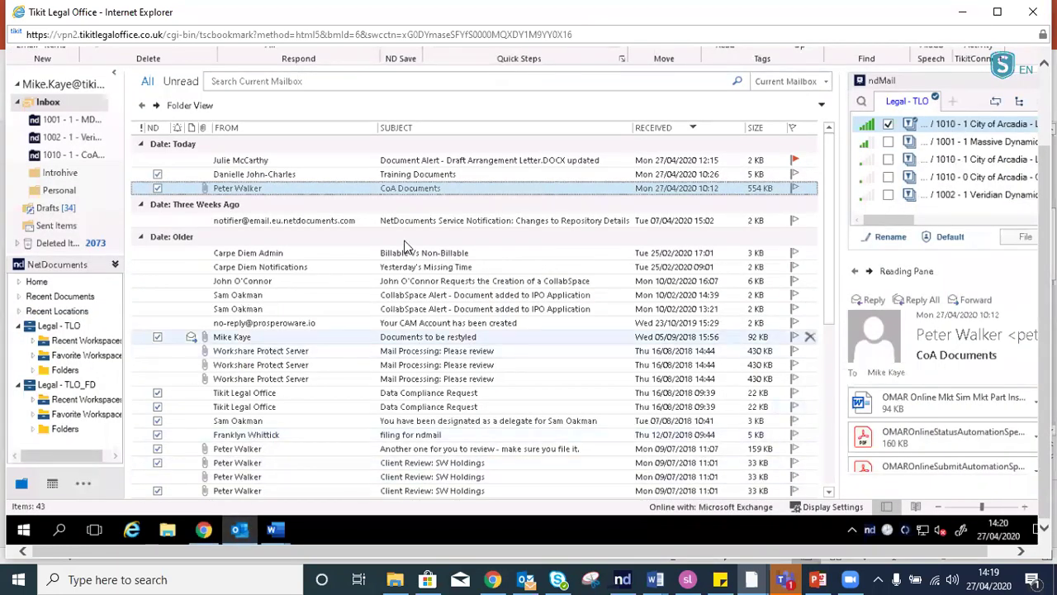
pyautogui.click(479, 161)
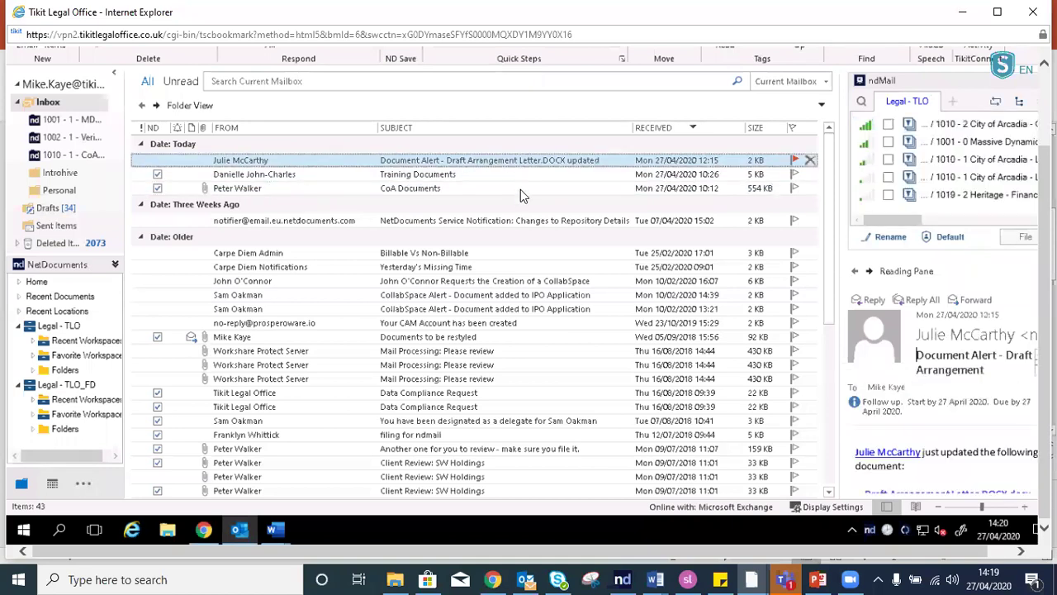
pyautogui.doubleClick(509, 163)
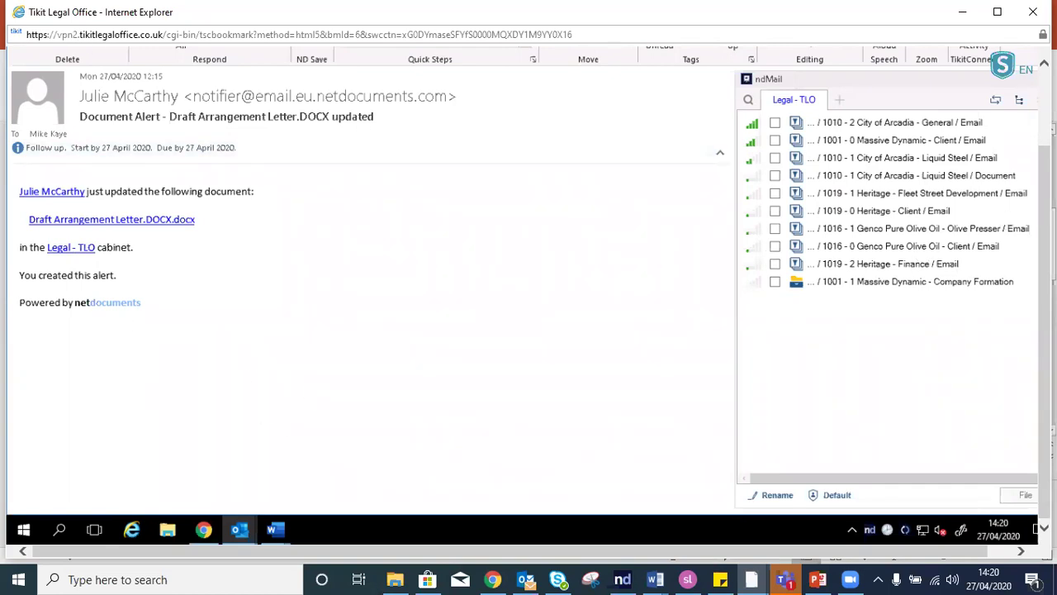
# Close the document alert email and switch to the NetDocuments recent documents list in Chrome.
pyautogui.scroll(2, 908, 289)
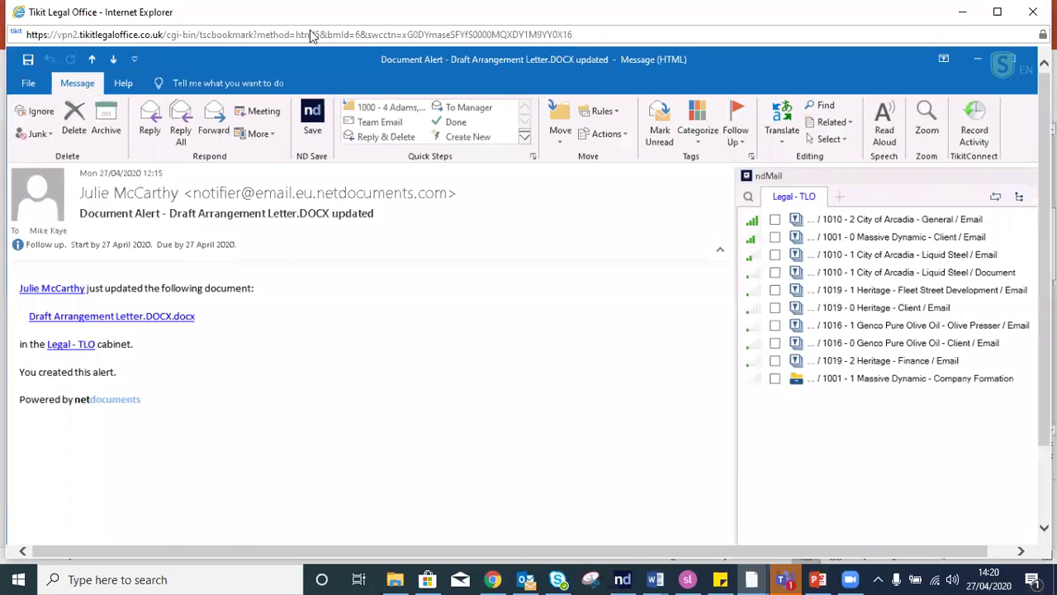
pyautogui.click(29, 84)
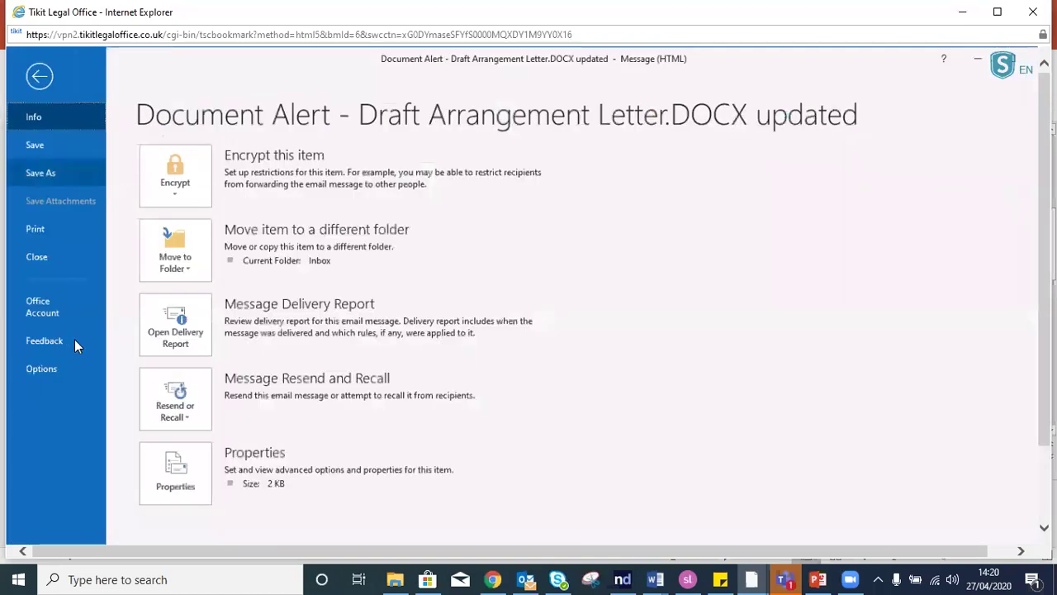
pyautogui.click(62, 263)
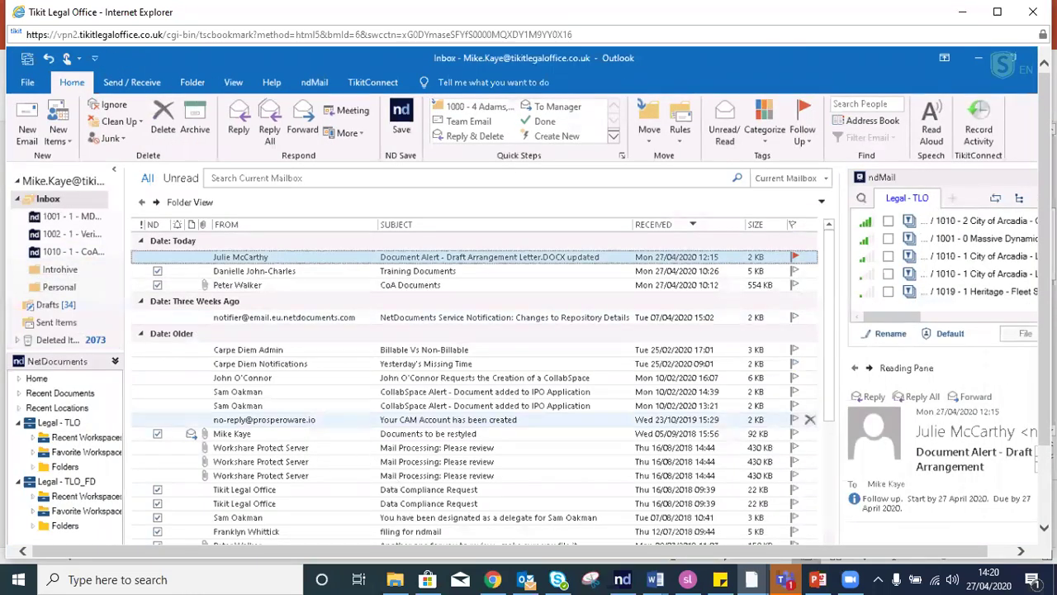
pyautogui.scroll(-2, 413, 372)
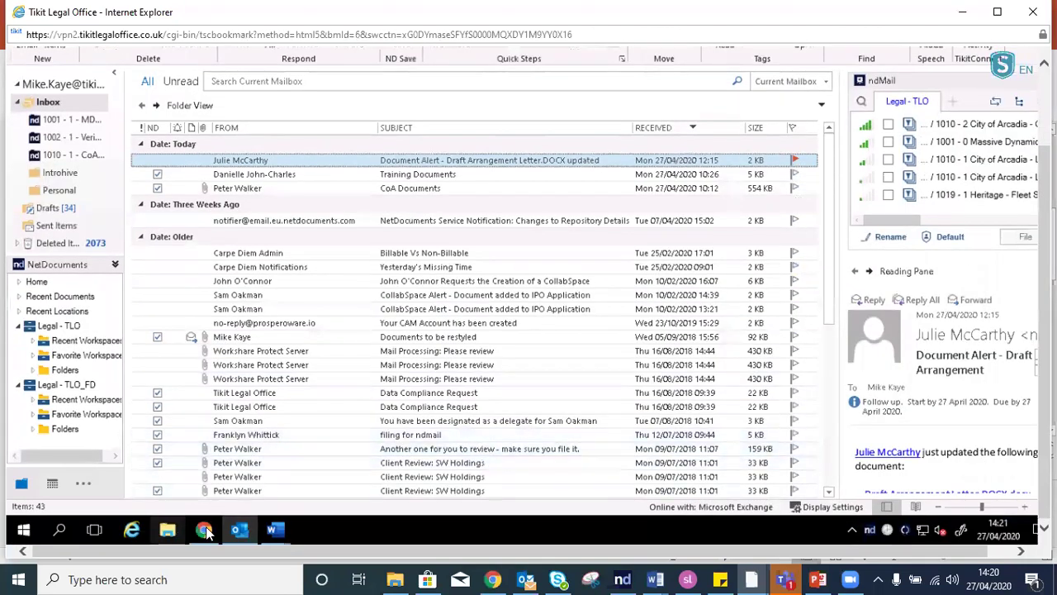
pyautogui.moveTo(206, 533)
pyautogui.click(222, 483)
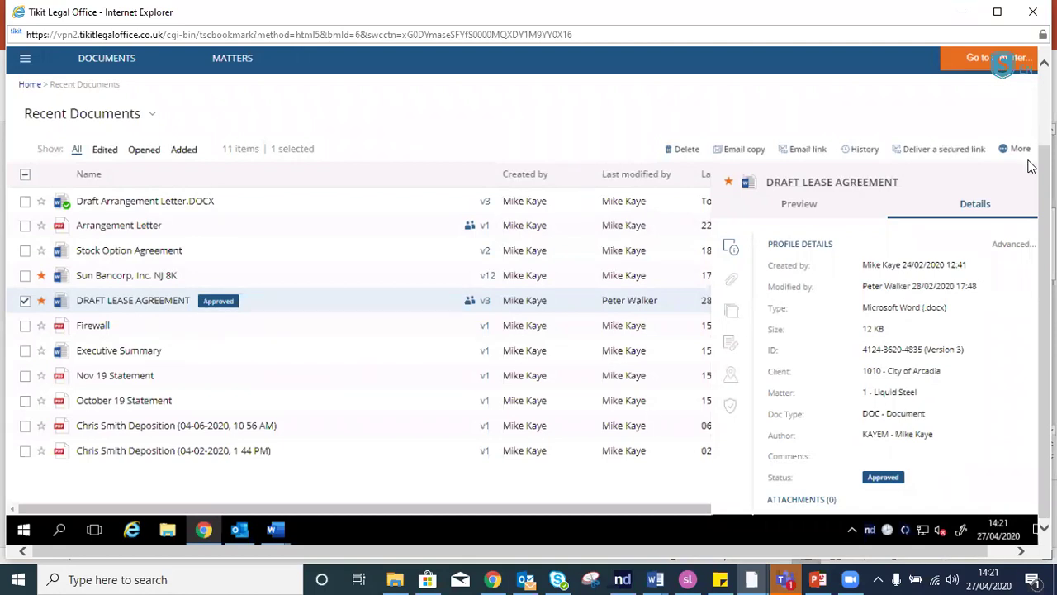
# Close the details pane of DRAFT LEASE AGREEMENT in the recent documents list.
pyautogui.click(759, 552)
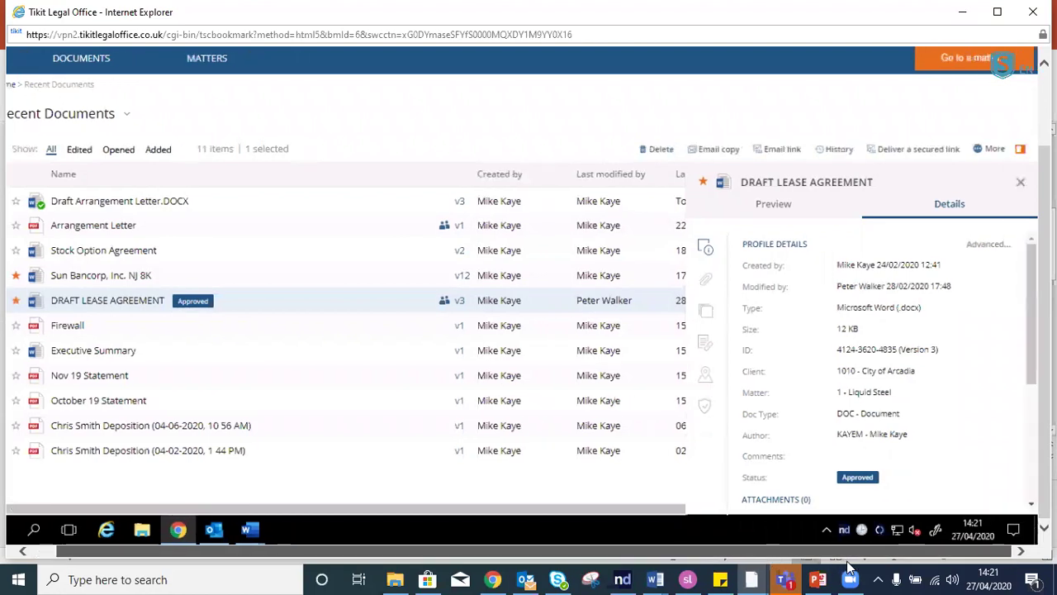
pyautogui.click(1021, 181)
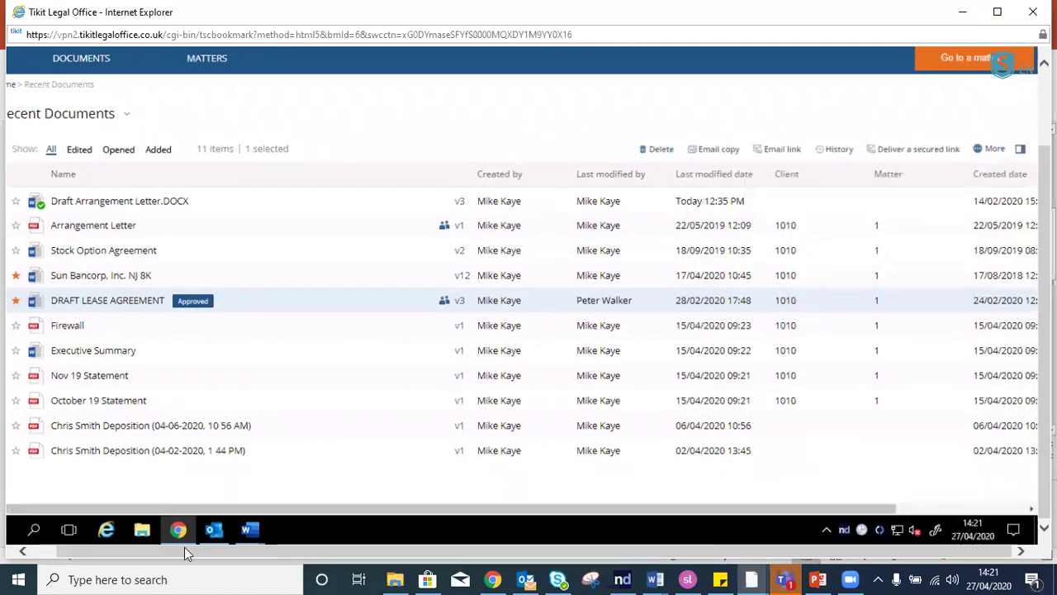
pyautogui.click(27, 552)
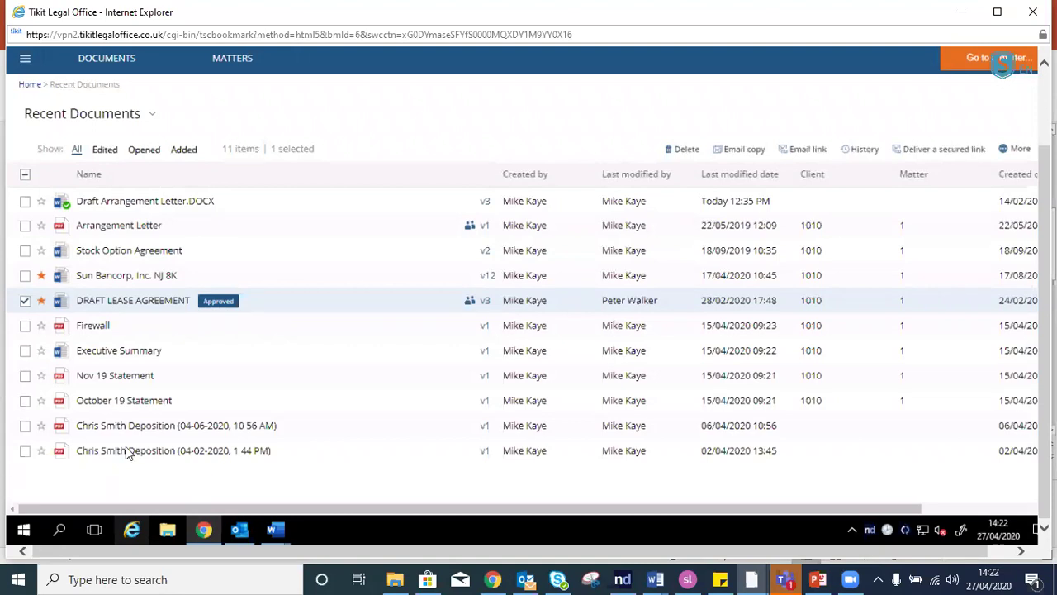
# Check out only the Executive Summary document with the Download and Check out option, saving Executive Summary.docx to the Desktop.
pyautogui.click(25, 301)
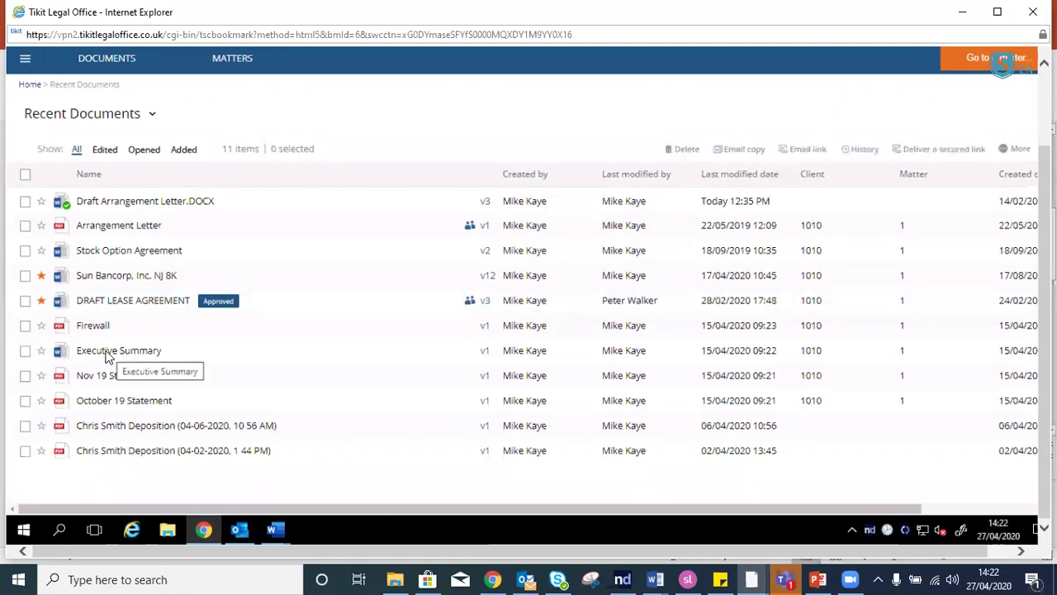
pyautogui.click(24, 352)
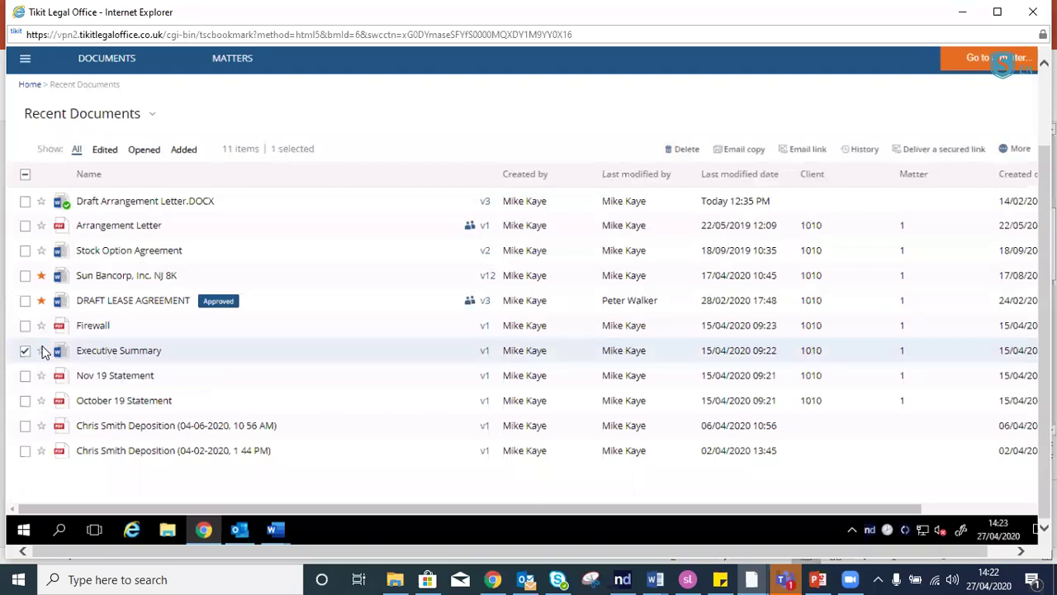
pyautogui.click(1015, 150)
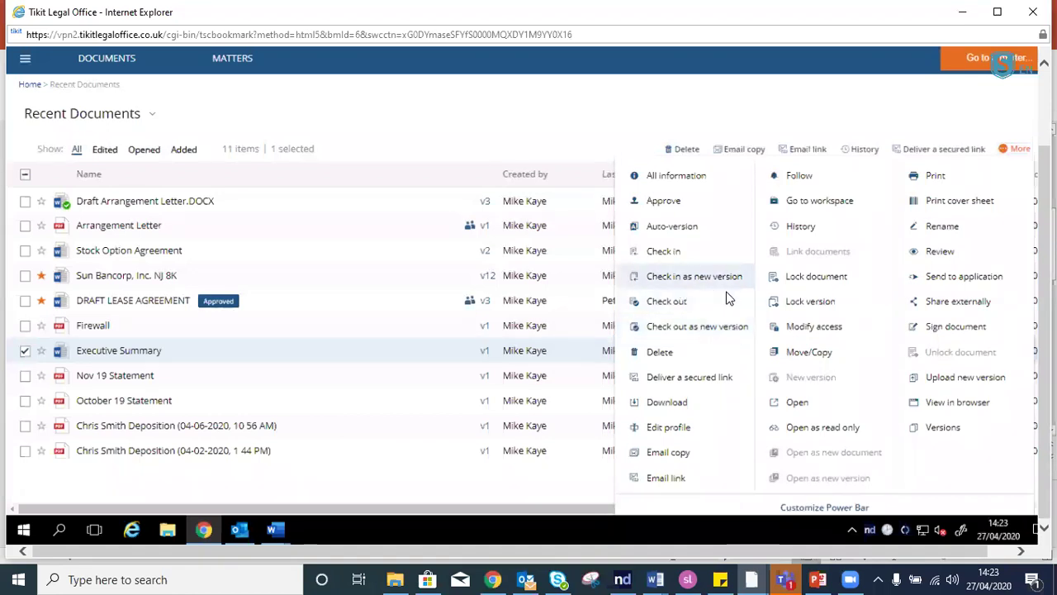
pyautogui.click(679, 303)
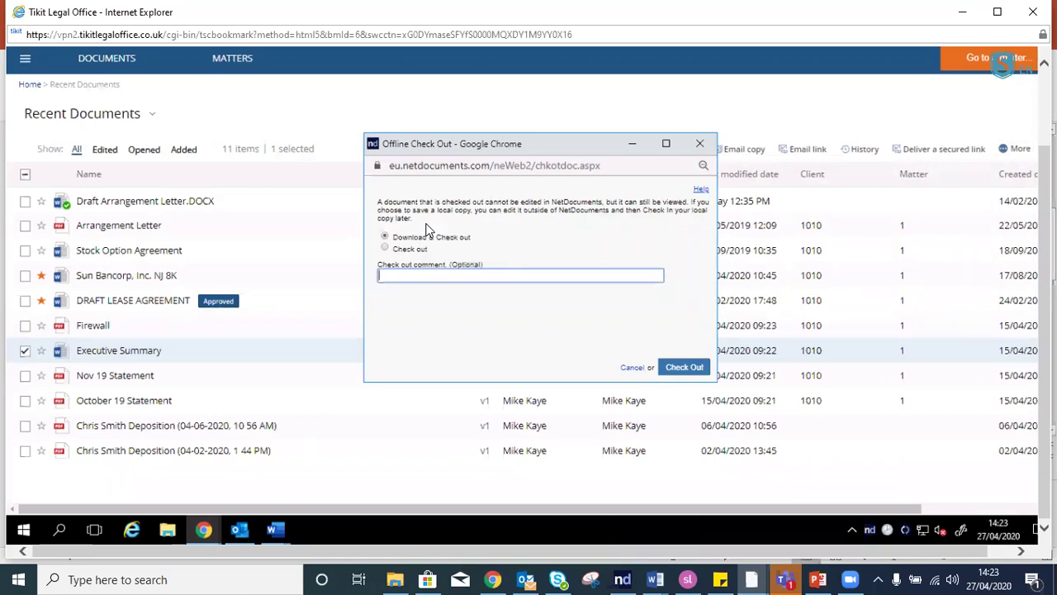
pyautogui.click(696, 368)
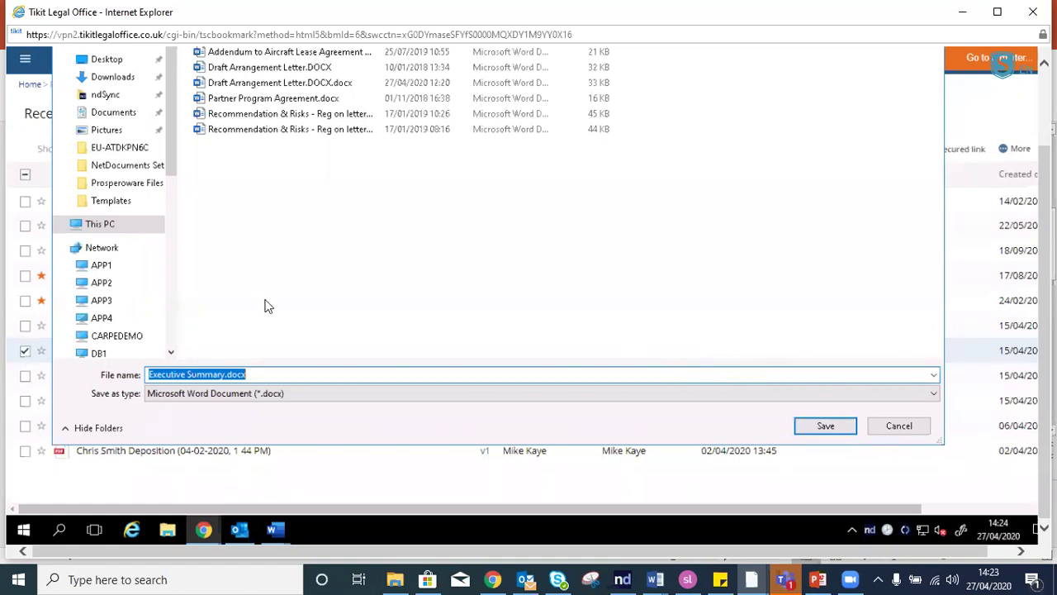
pyautogui.click(111, 59)
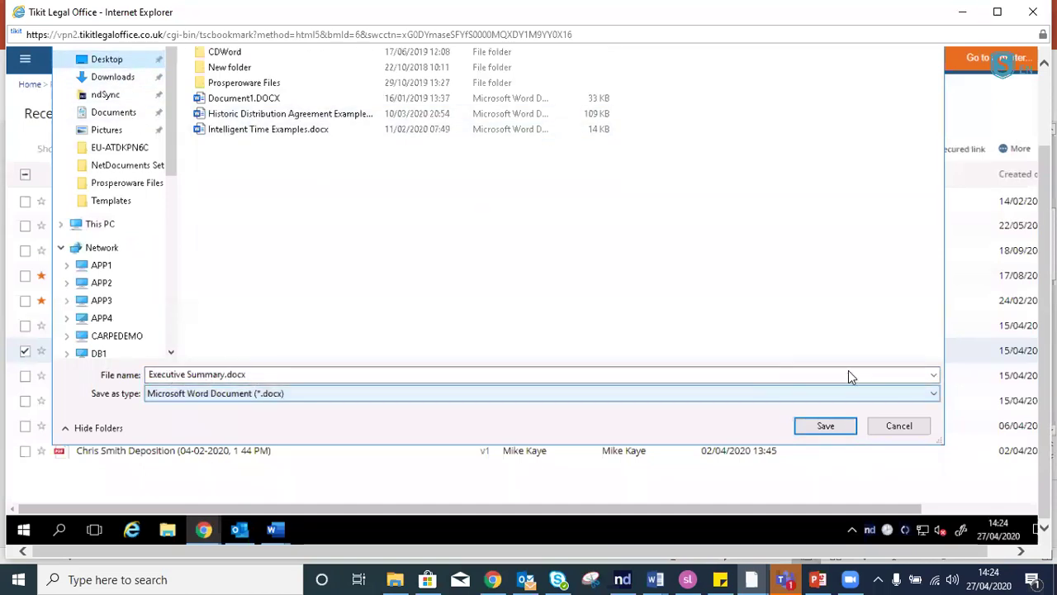
pyautogui.scroll(2, 529, 298)
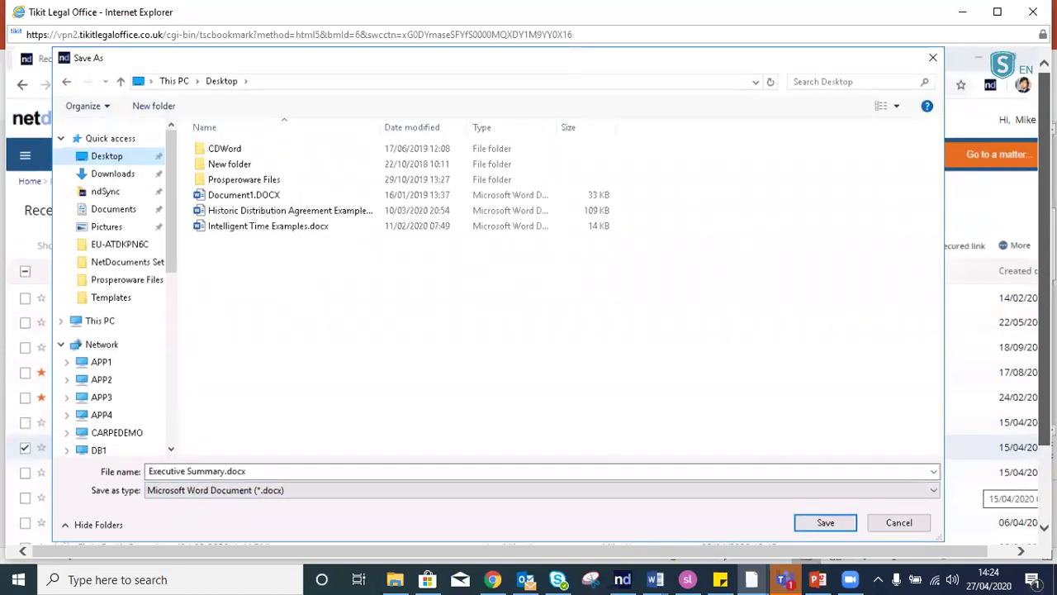
pyautogui.click(825, 488)
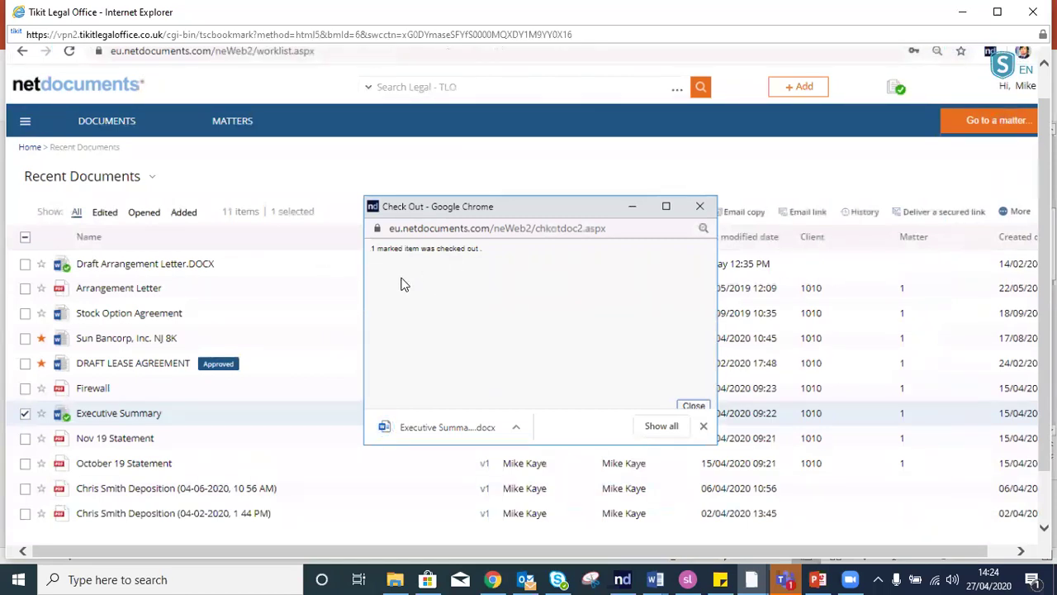
# Open the downloaded Executive Summary.docx in Word, and switch back to NetDocuments in Chrome to examine the document's status.
pyautogui.click(455, 427)
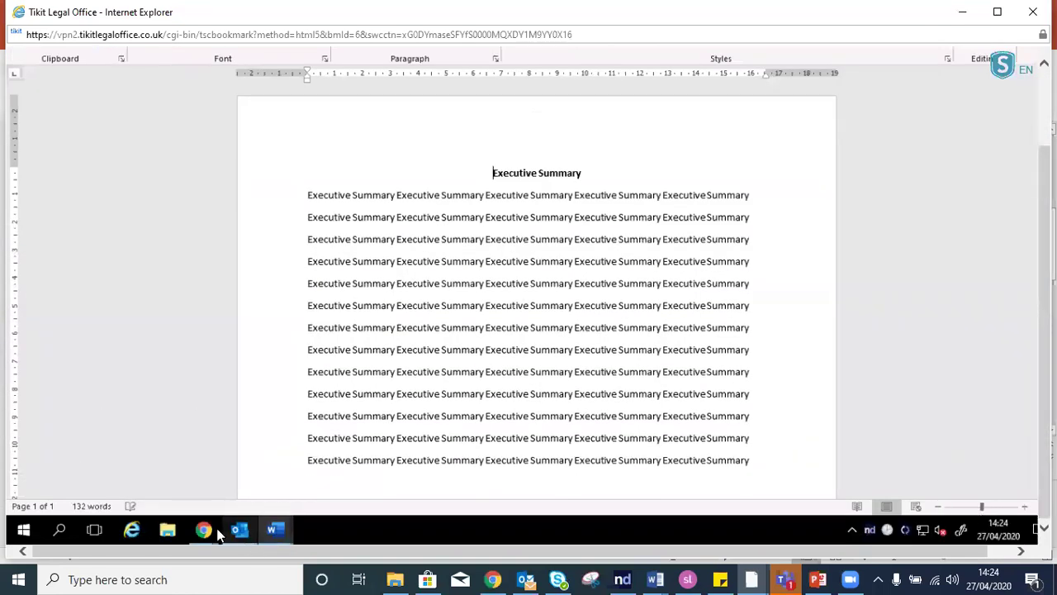
pyautogui.moveTo(214, 531)
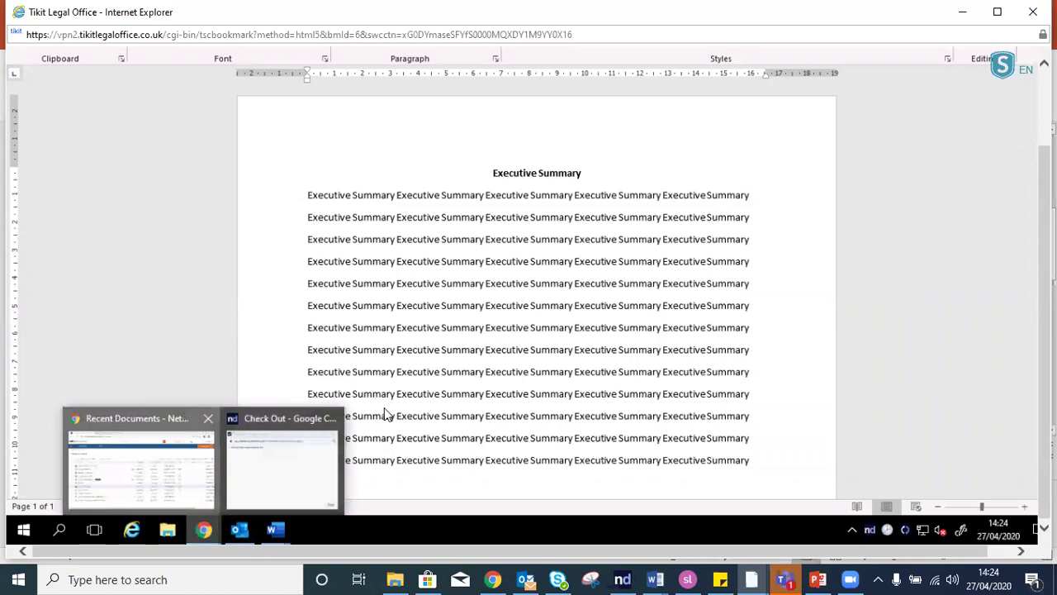
pyautogui.click(165, 450)
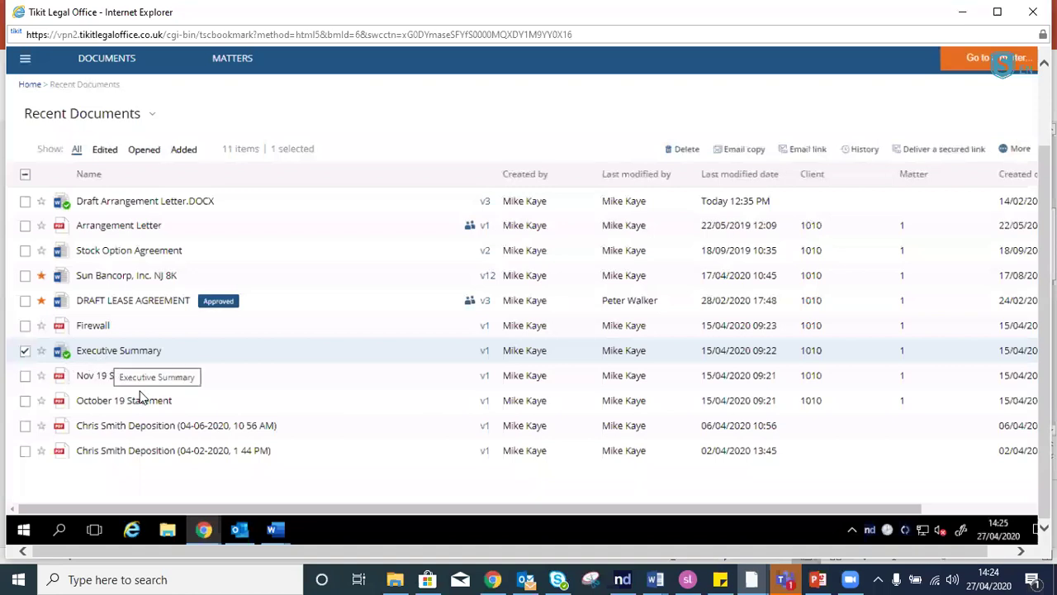
# Switch to Executive Summary.docx in Word and insert the text "gfgsgg" inside the third "Summary" of the fifth body line.
pyautogui.moveTo(279, 534)
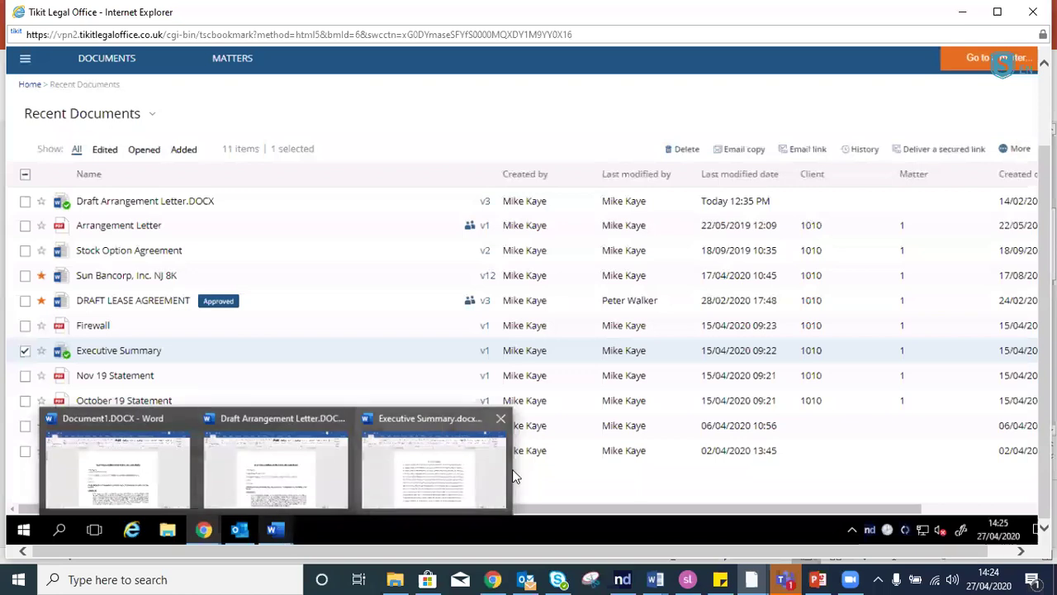
pyautogui.click(429, 441)
pyautogui.click(537, 295)
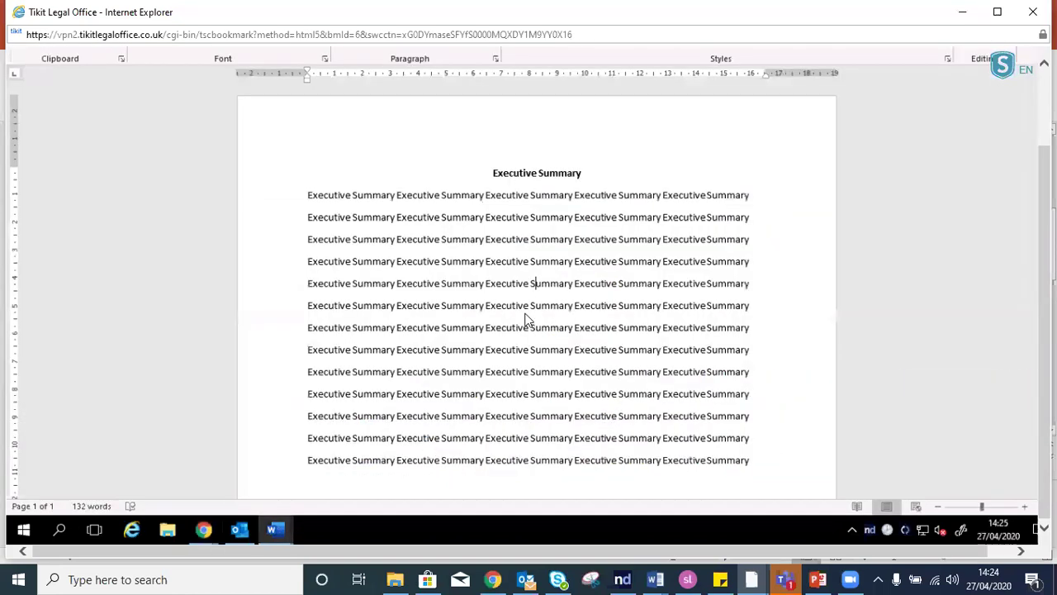
pyautogui.write('gfgsgg')
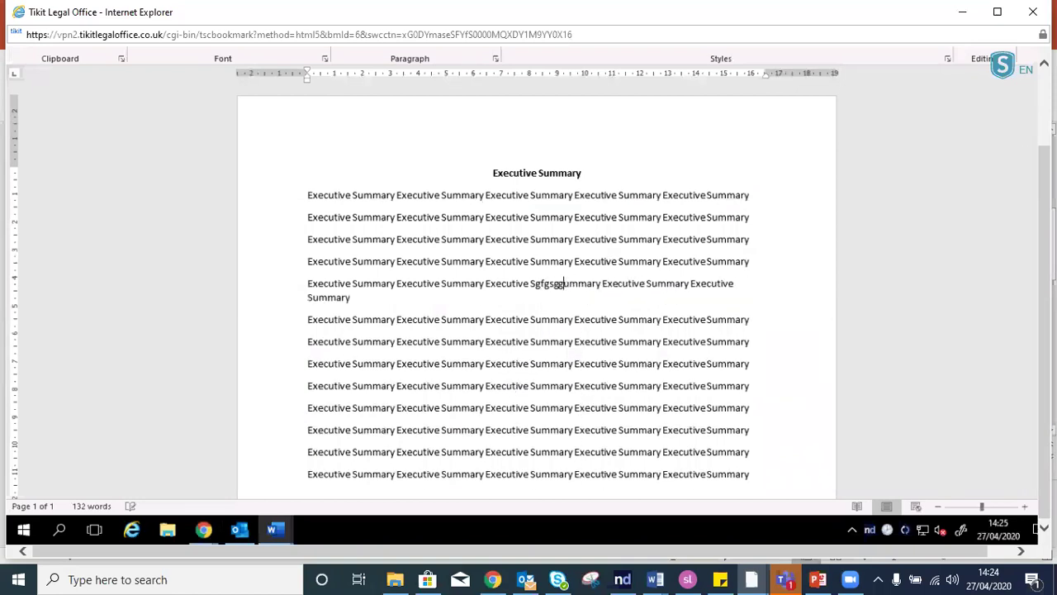
# Close Executive Summary.docx and save the changes made to it.
pyautogui.moveTo(1044, 206); pyautogui.dragTo(1044, 134)
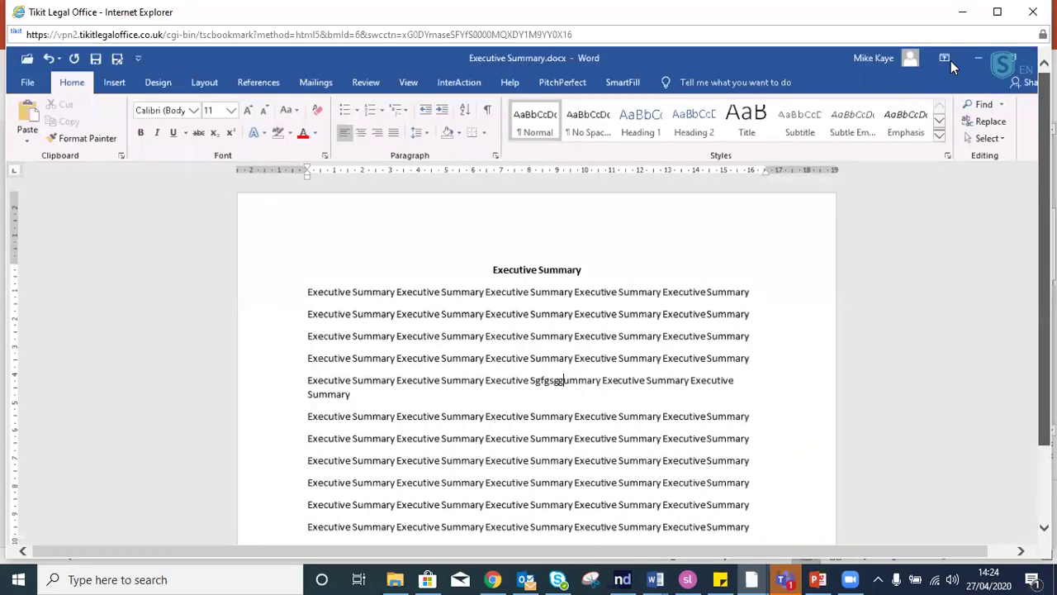
pyautogui.click(28, 82)
pyautogui.click(57, 427)
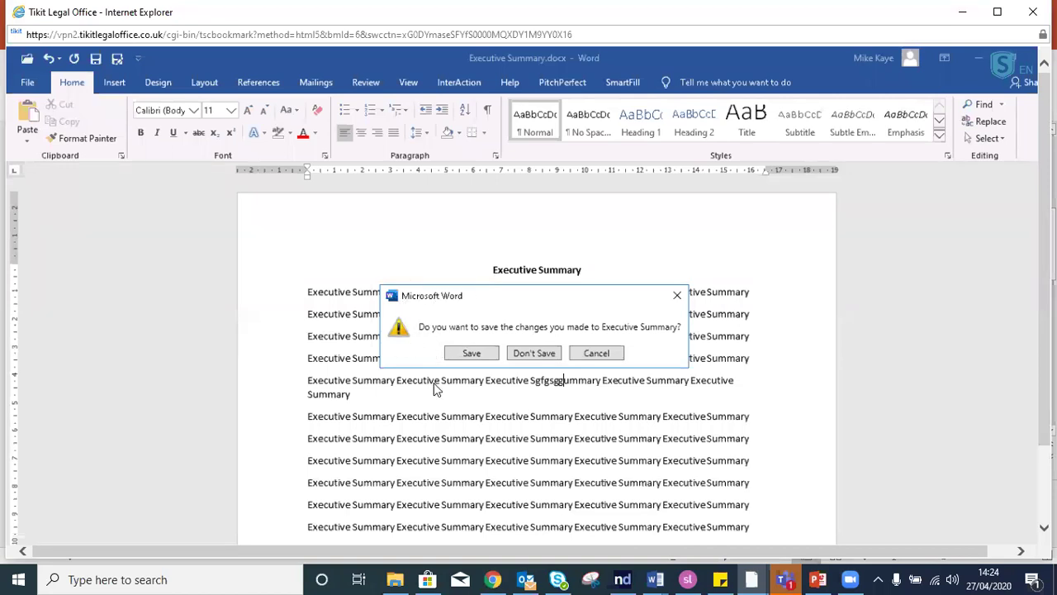
pyautogui.click(455, 354)
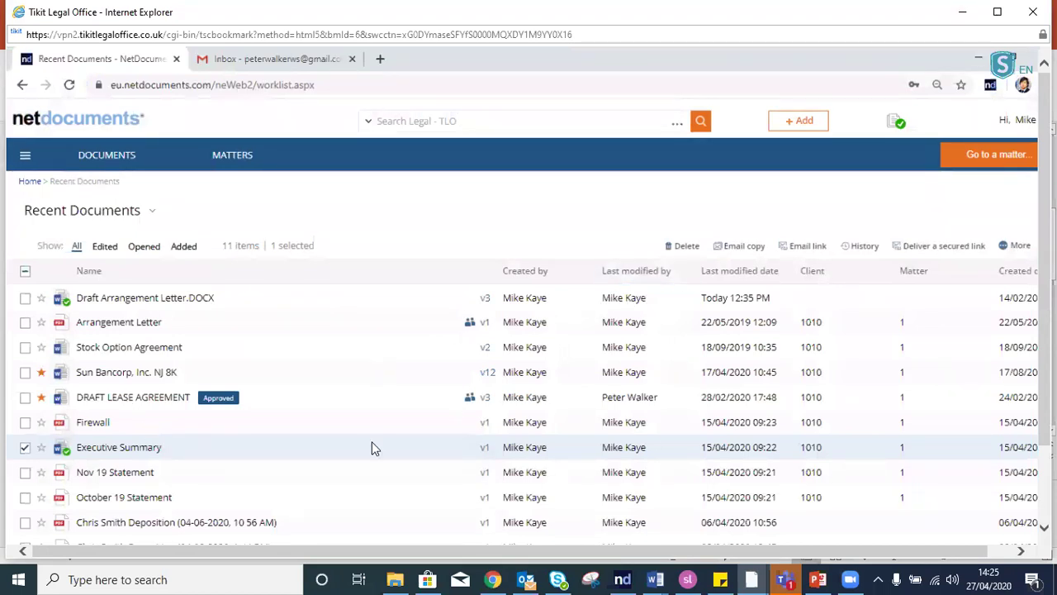
# Start checking in the selected Executive Summary document in NetDocuments, dismissing the notification that covers the commands.
pyautogui.moveTo(1045, 207); pyautogui.dragTo(1045, 281)
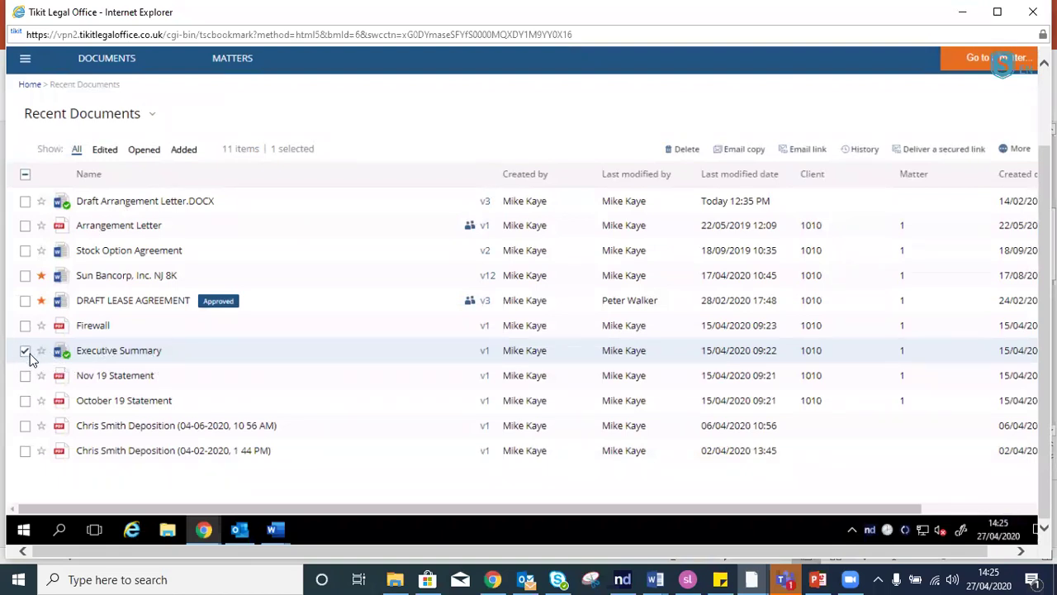
pyautogui.click(1008, 149)
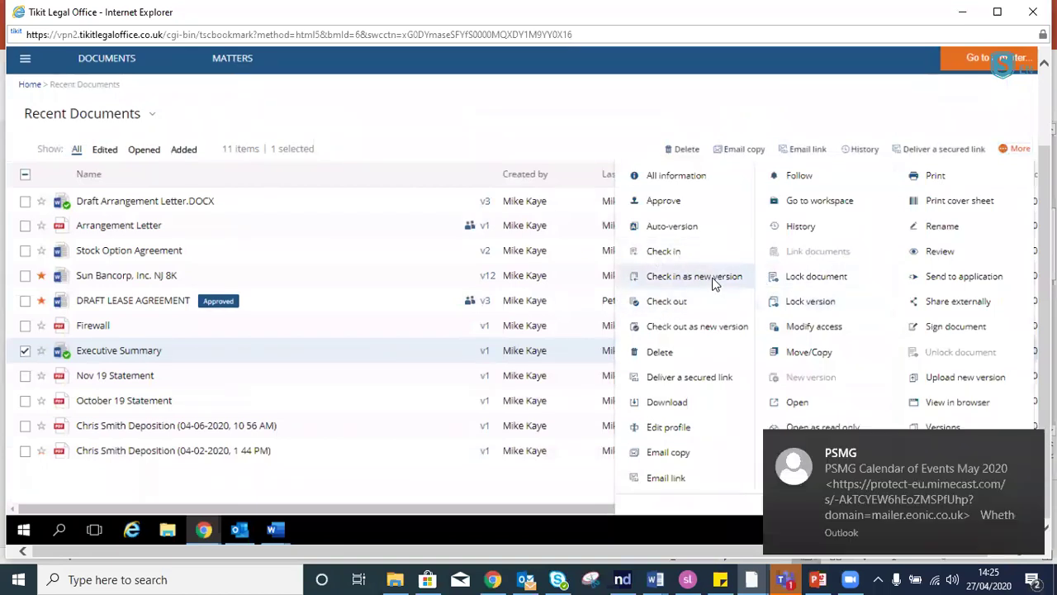
pyautogui.click(1028, 447)
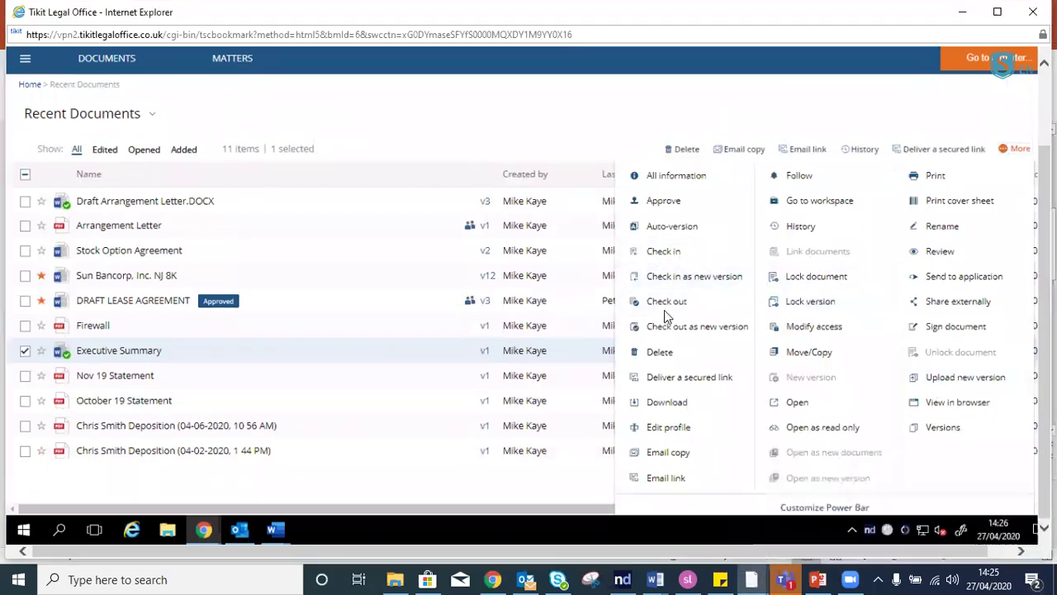
pyautogui.click(681, 253)
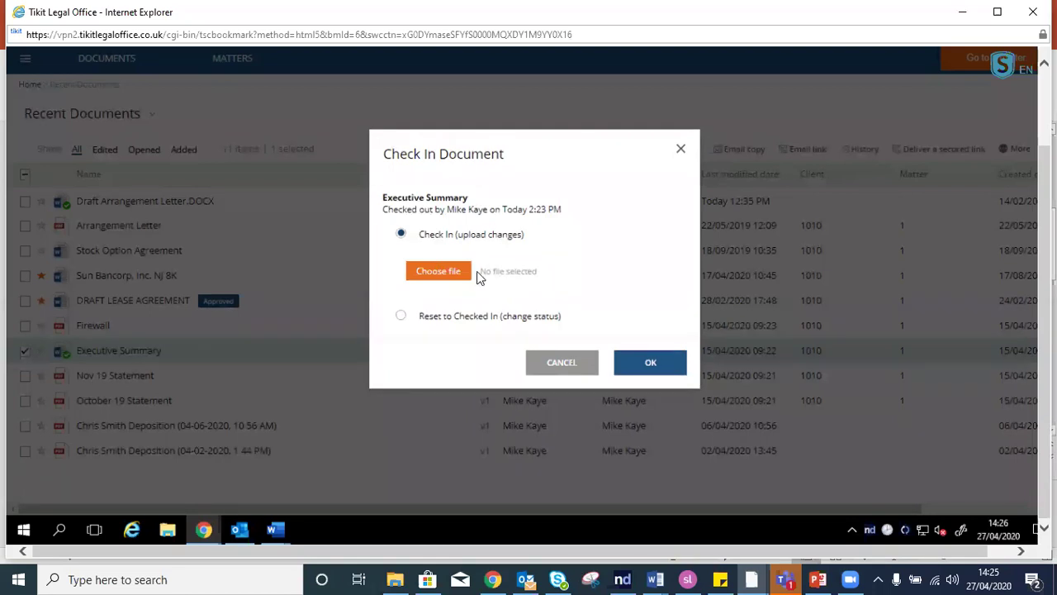
# Choose Executive Summary.docx from the Desktop as the file with the uploaded changes and complete the check-in.
pyautogui.click(426, 271)
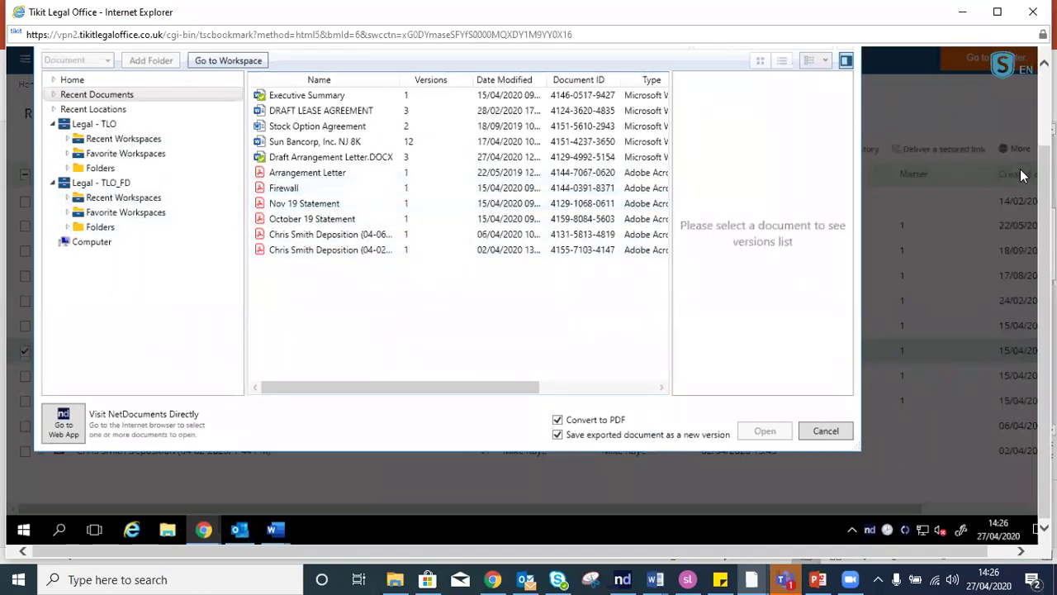
pyautogui.moveTo(1045, 314); pyautogui.dragTo(1045, 265)
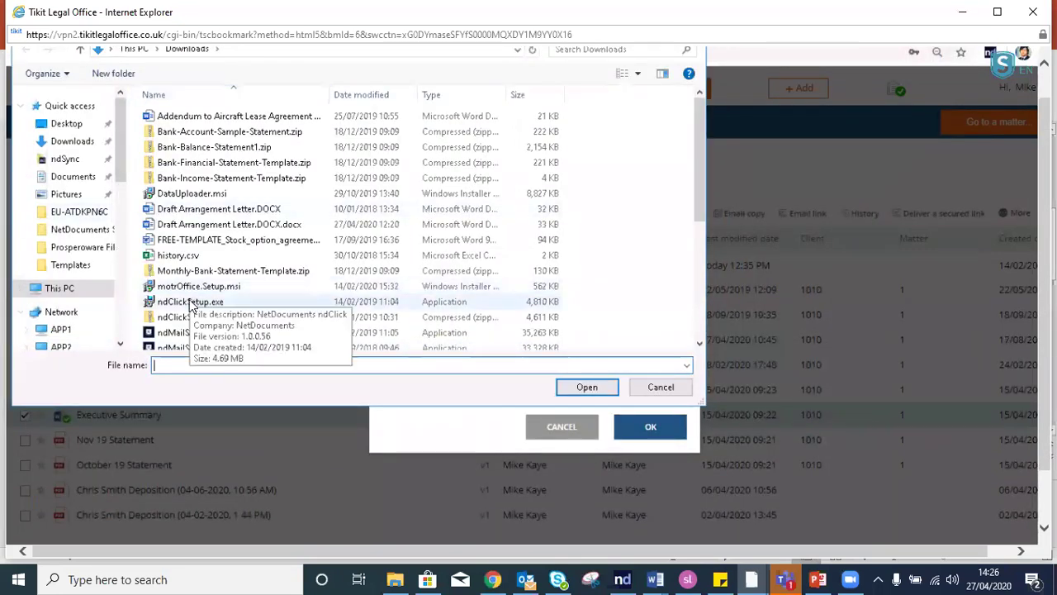
pyautogui.click(76, 126)
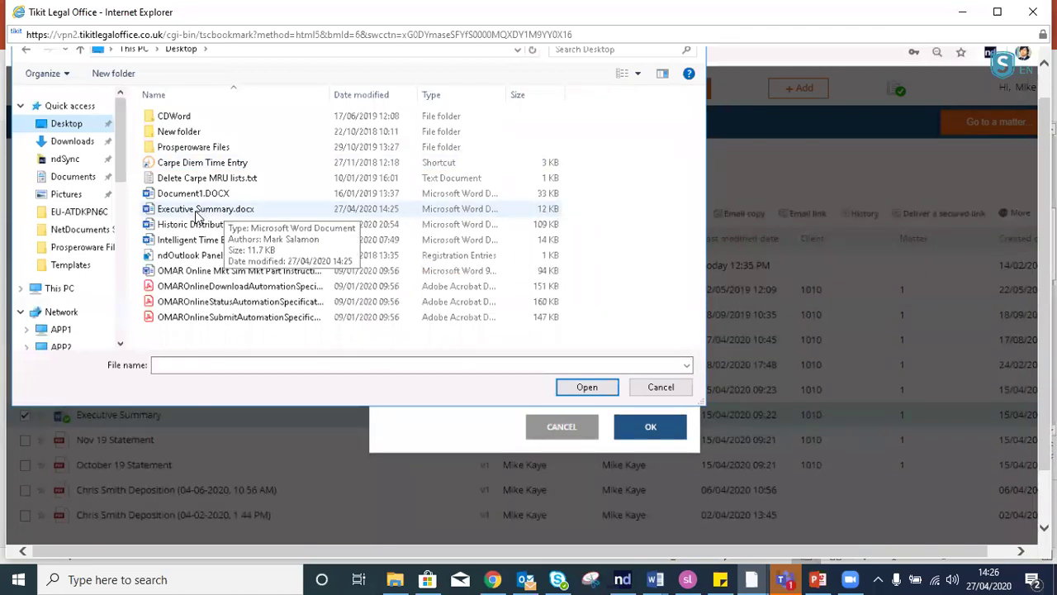
pyautogui.click(236, 209)
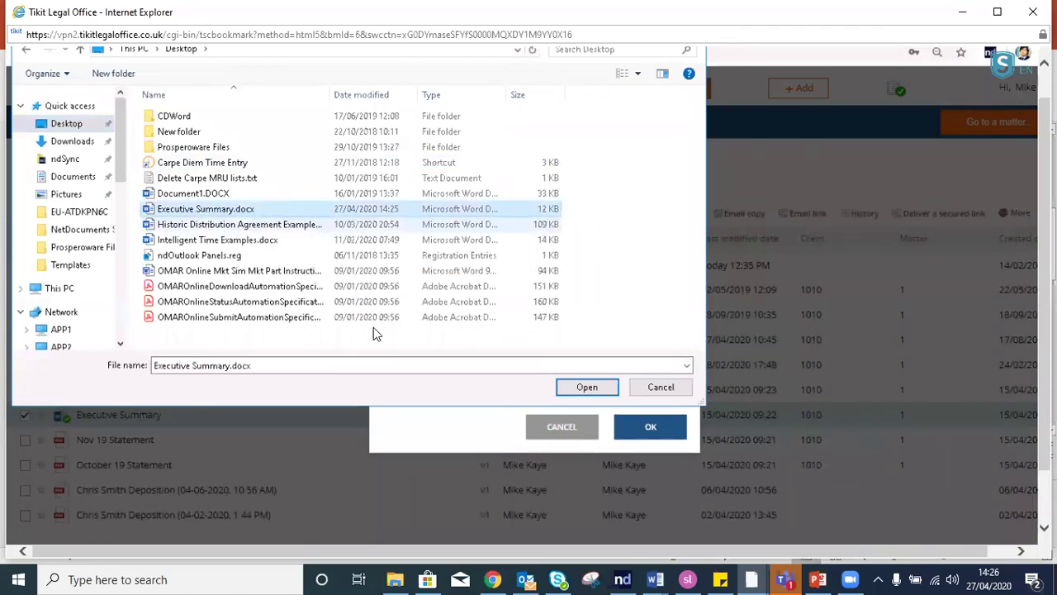
pyautogui.click(579, 387)
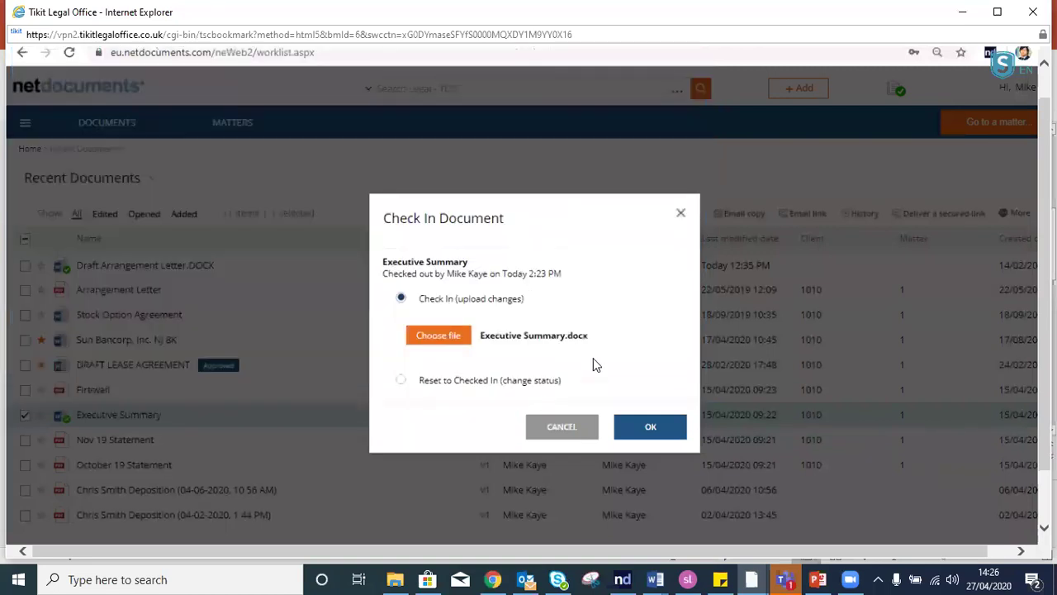
pyautogui.click(658, 428)
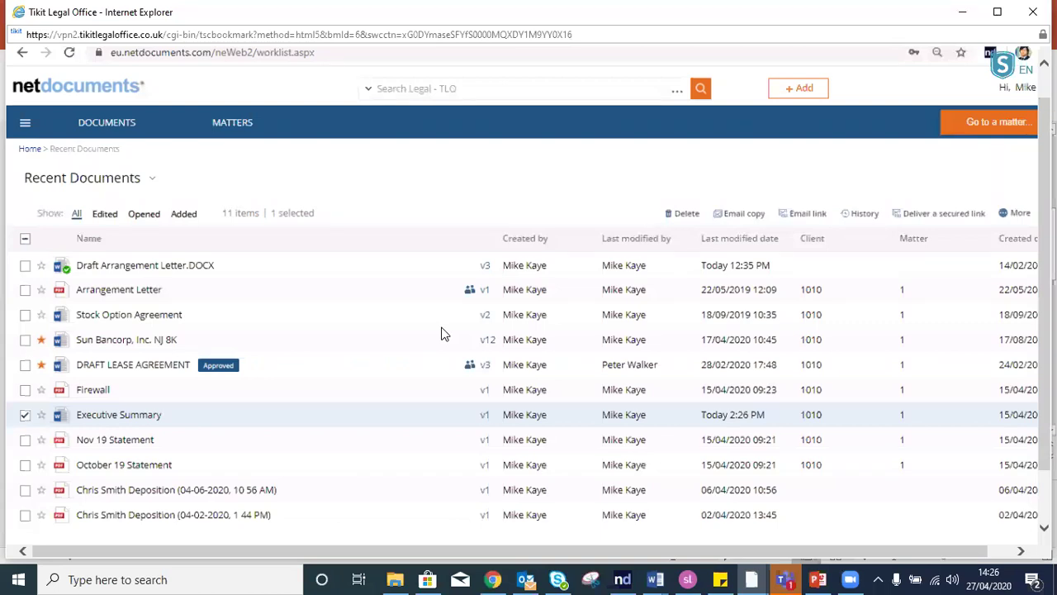
# Reselect the Executive Summary document and open the Power Bar customization.
pyautogui.click(24, 415)
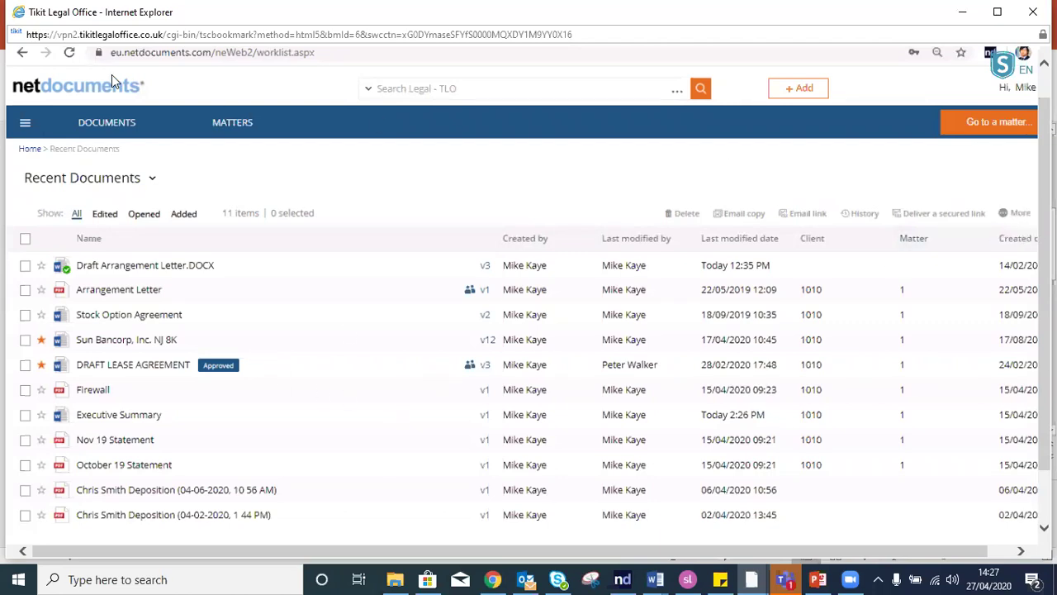
pyautogui.click(25, 415)
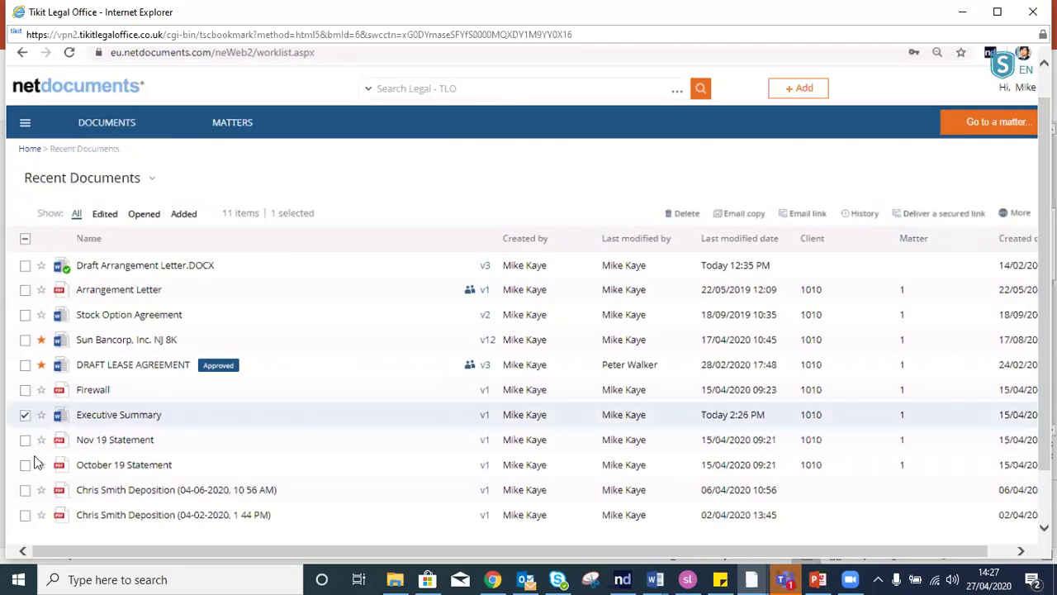
pyautogui.click(1021, 216)
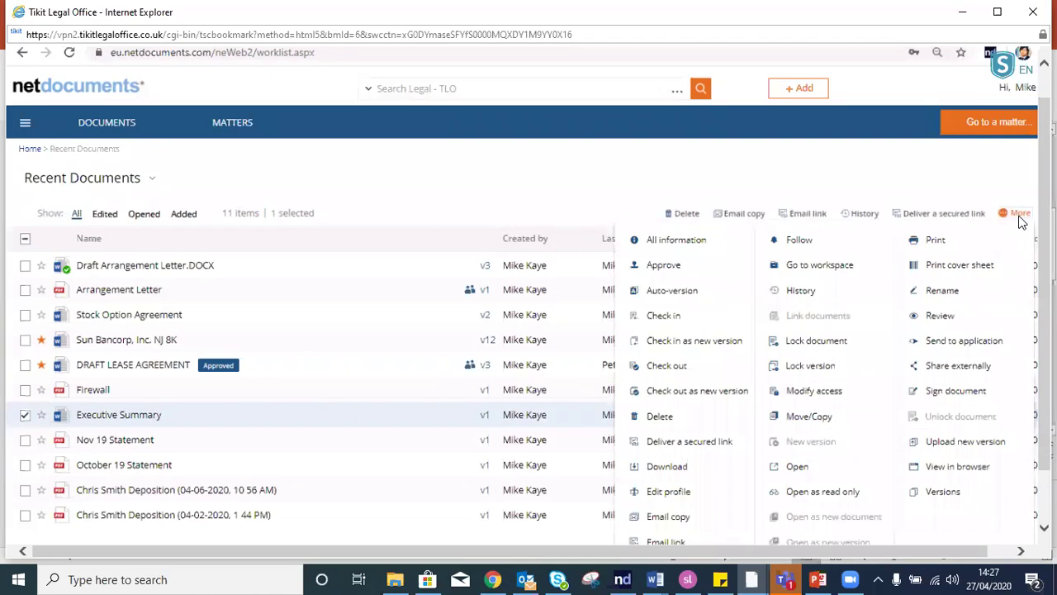
pyautogui.scroll(-2, 872, 516)
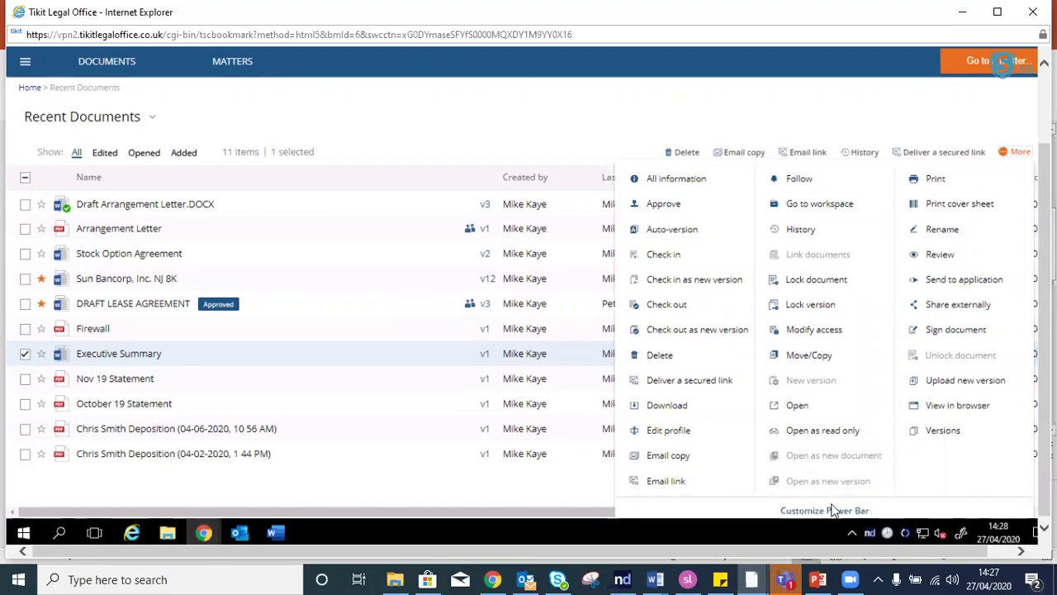
pyautogui.click(874, 511)
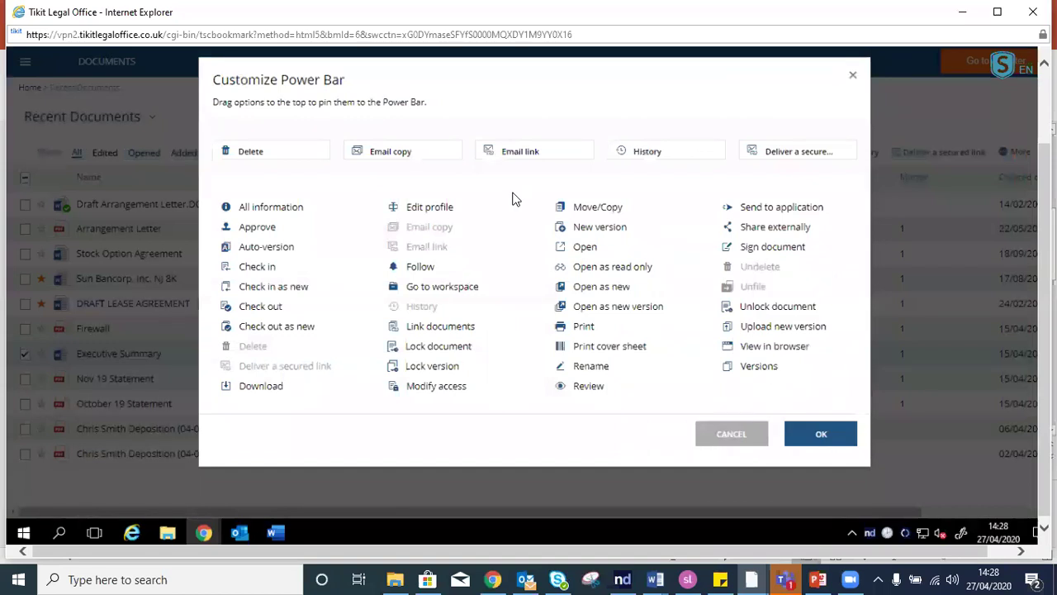
# Remove Delete and History from the Power Bar, pin Approve and Follow in their place, and save the customization.
pyautogui.moveTo(290, 154)
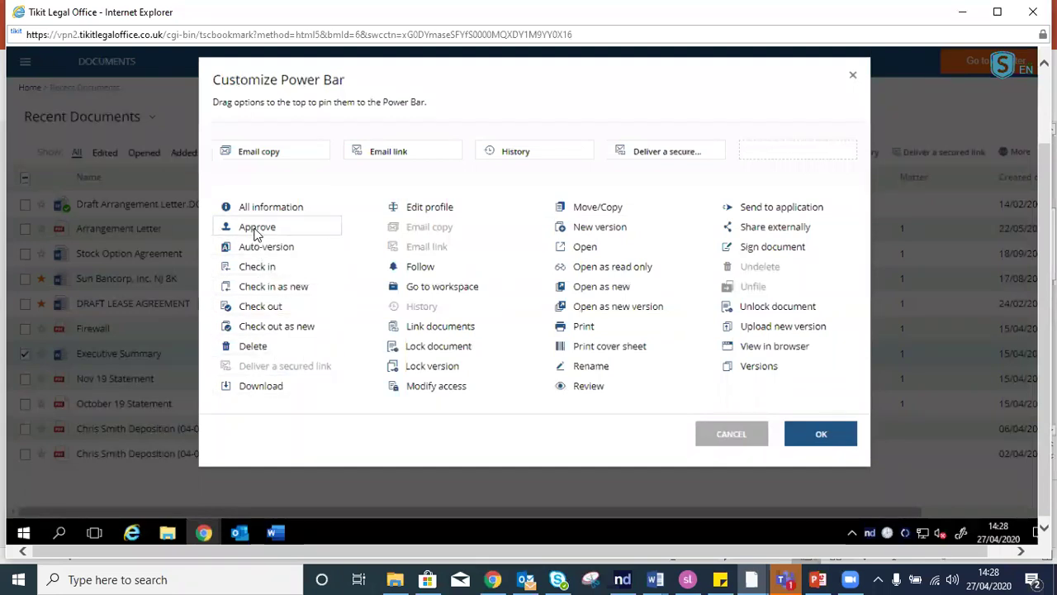
pyautogui.moveTo(256, 235); pyautogui.dragTo(780, 152)
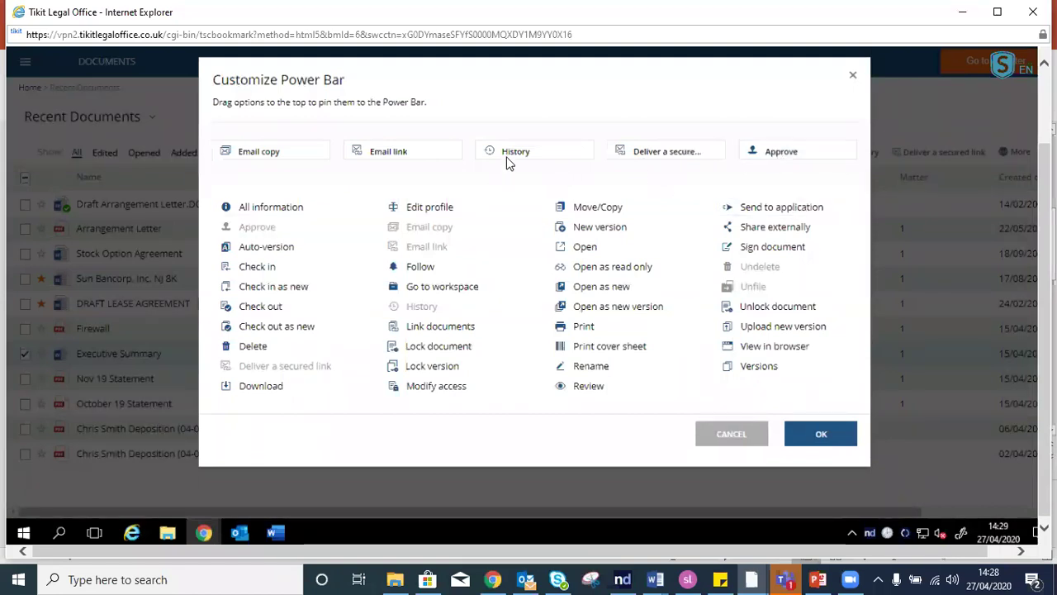
pyautogui.click(583, 152)
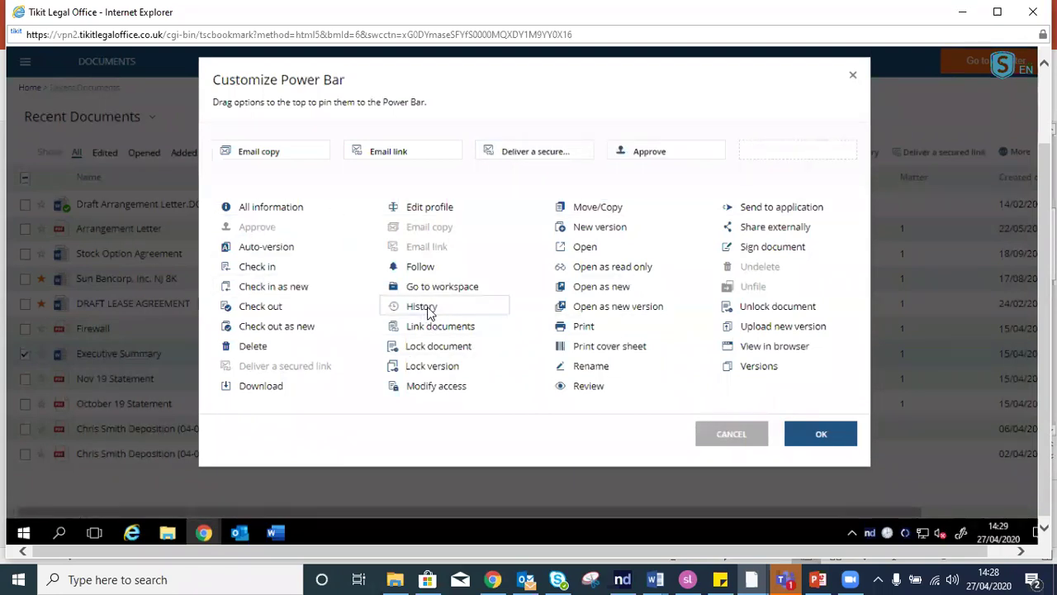
pyautogui.moveTo(422, 268); pyautogui.dragTo(764, 145)
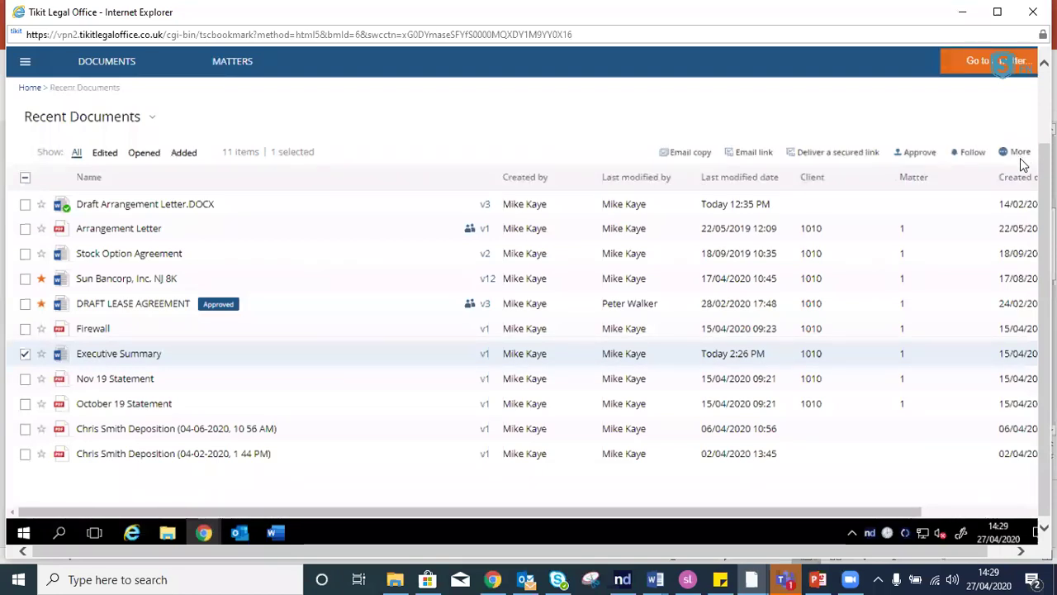
# Try to customize the context menu from the Executive Summary row, and close the leftover Check Out window that blocks it.
pyautogui.scroll(1, 598, 229)
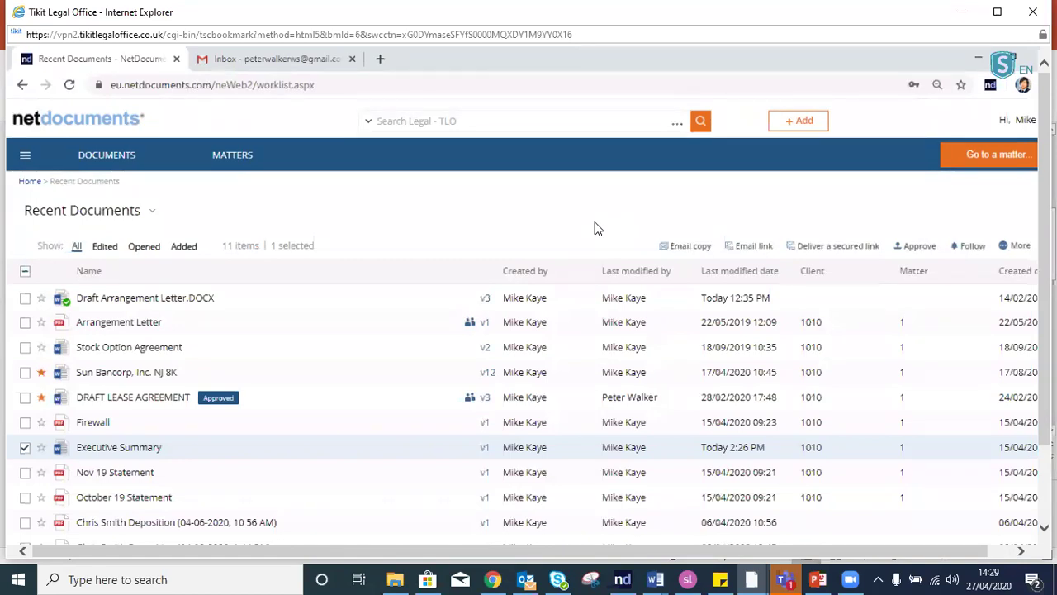
pyautogui.rightClick(863, 448)
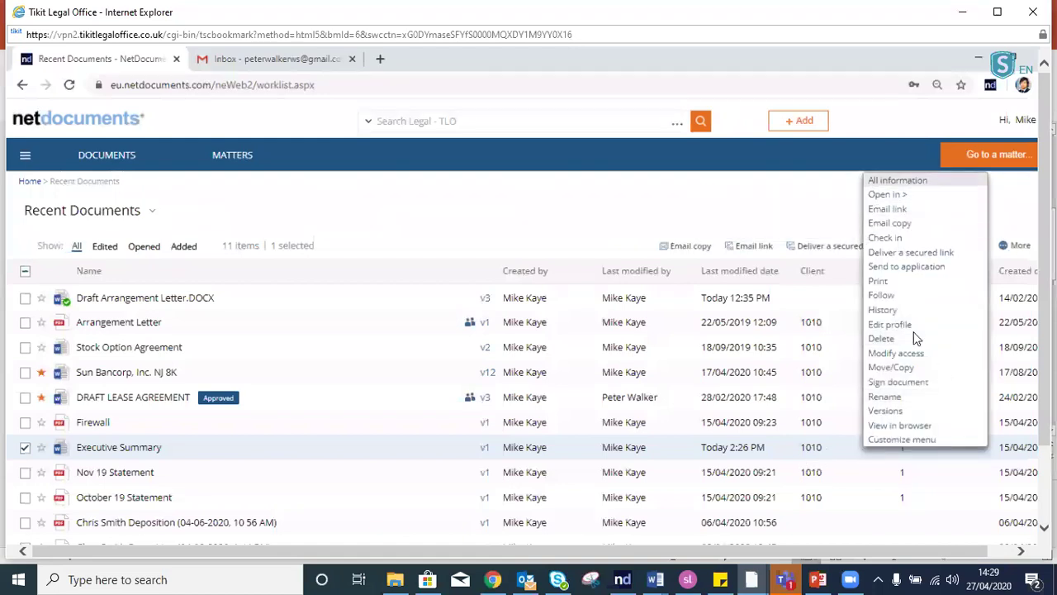
pyautogui.click(928, 441)
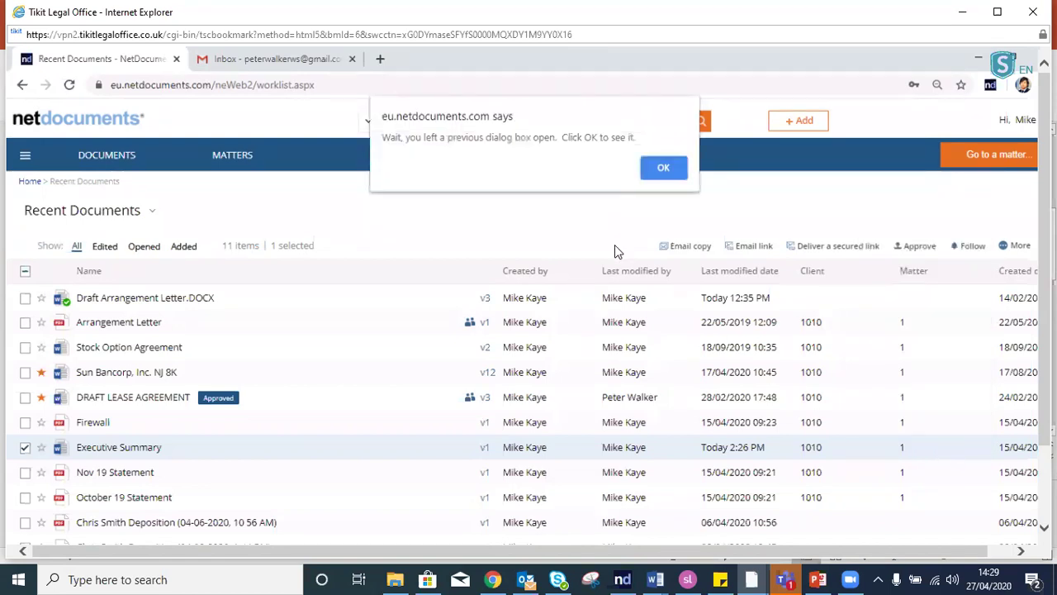
pyautogui.click(664, 169)
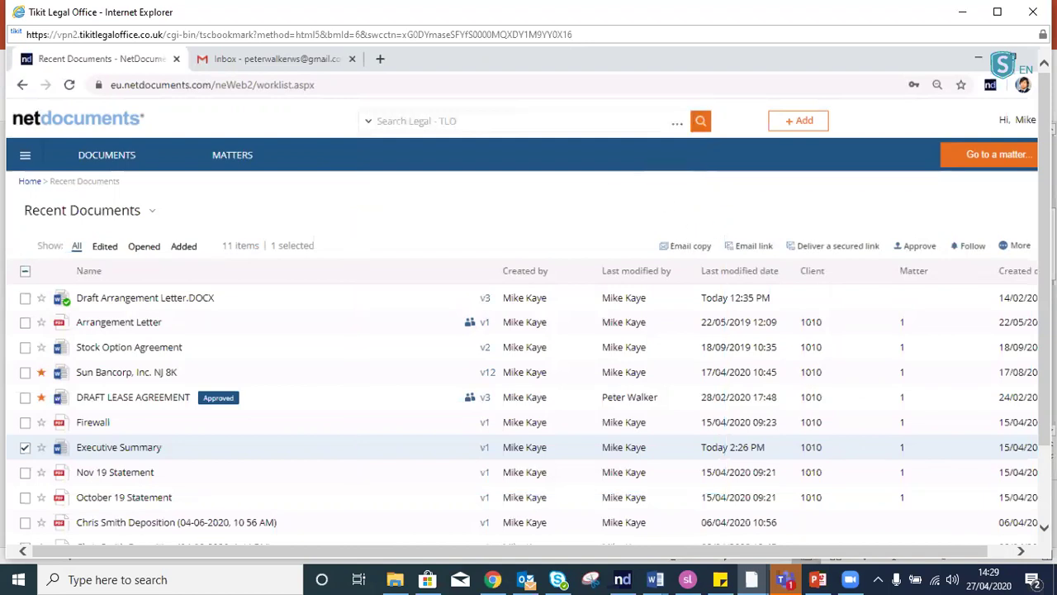
pyautogui.scroll(-1, 529, 330)
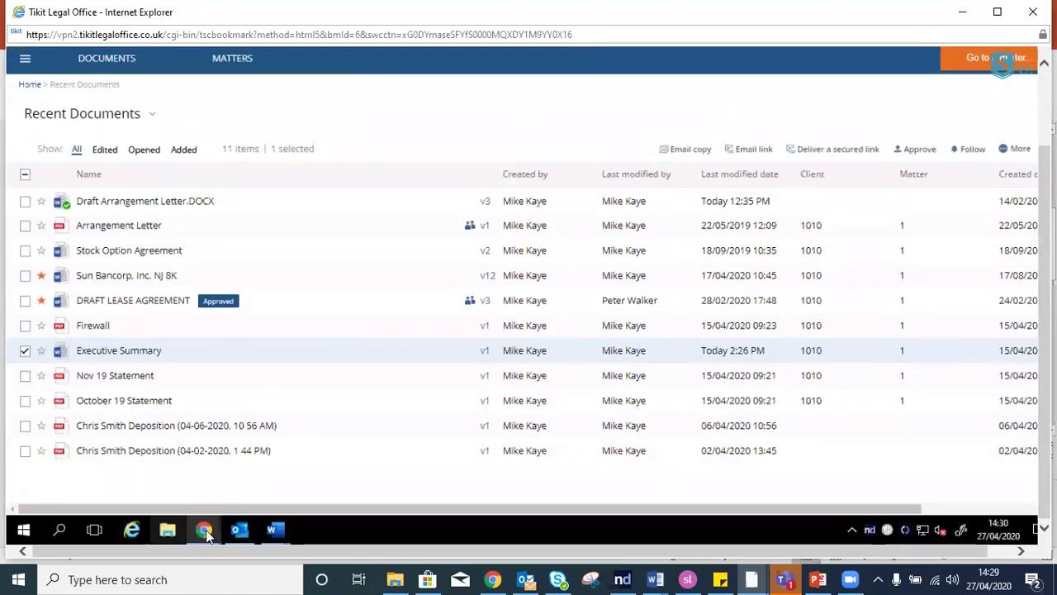
pyautogui.moveTo(208, 529)
pyautogui.click(281, 463)
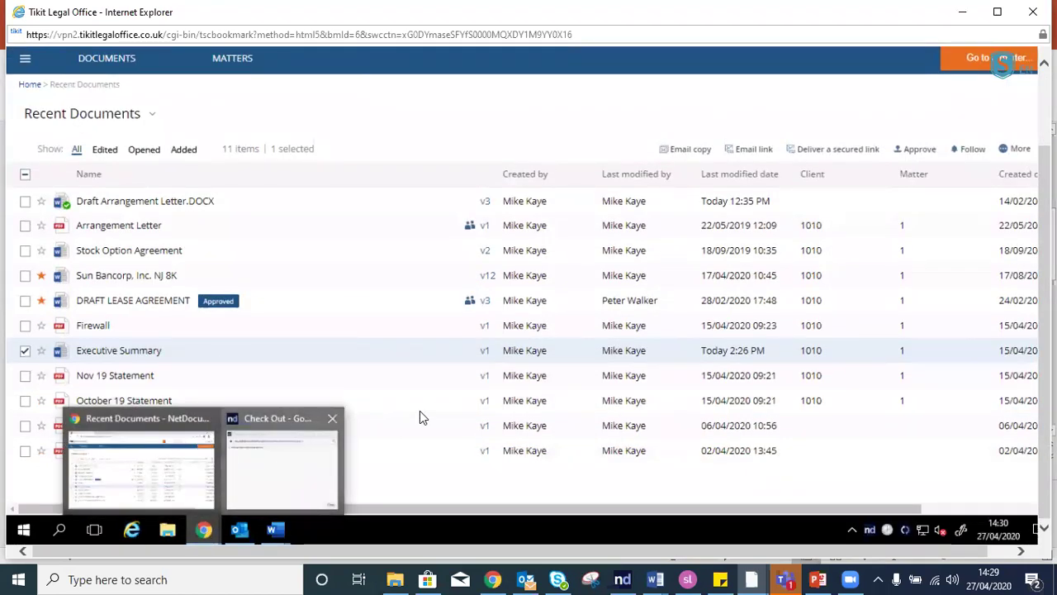
pyautogui.click(694, 367)
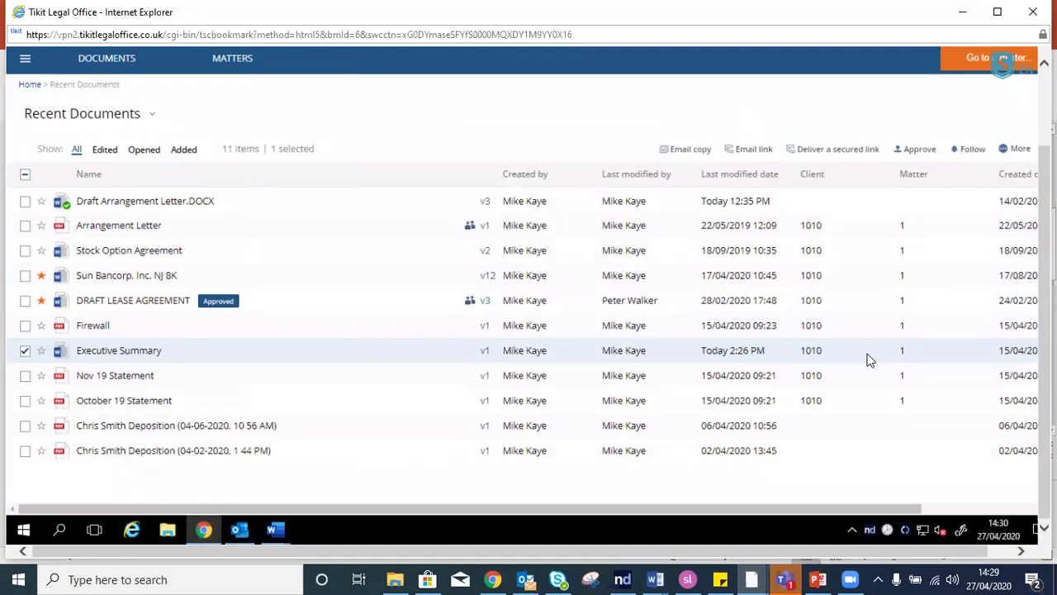
# Customize the context menu by adding Check in as new version below All information and removing Print and Send to application.
pyautogui.rightClick(906, 354)
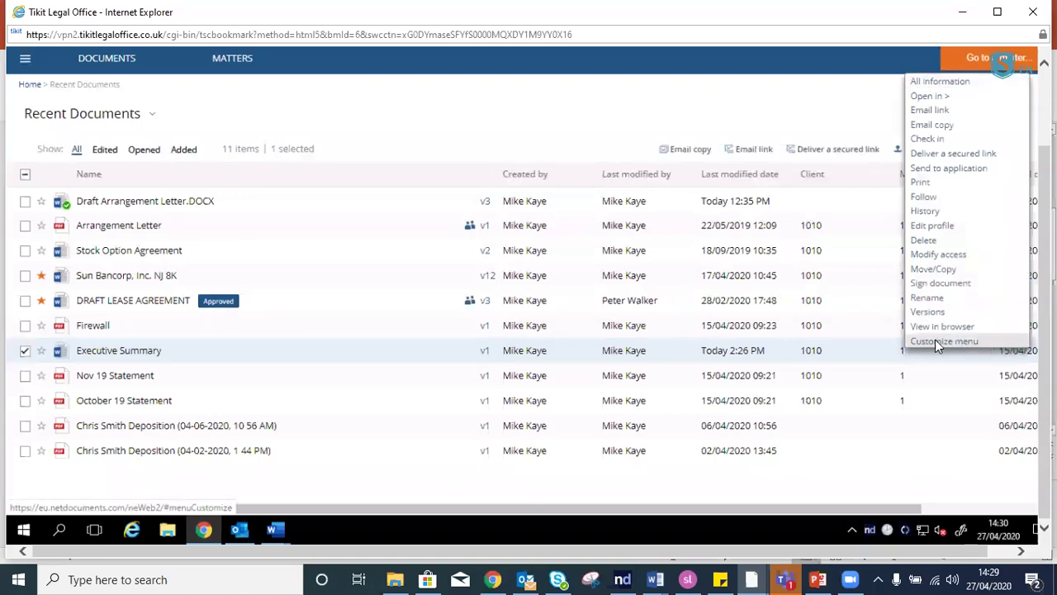
pyautogui.click(937, 341)
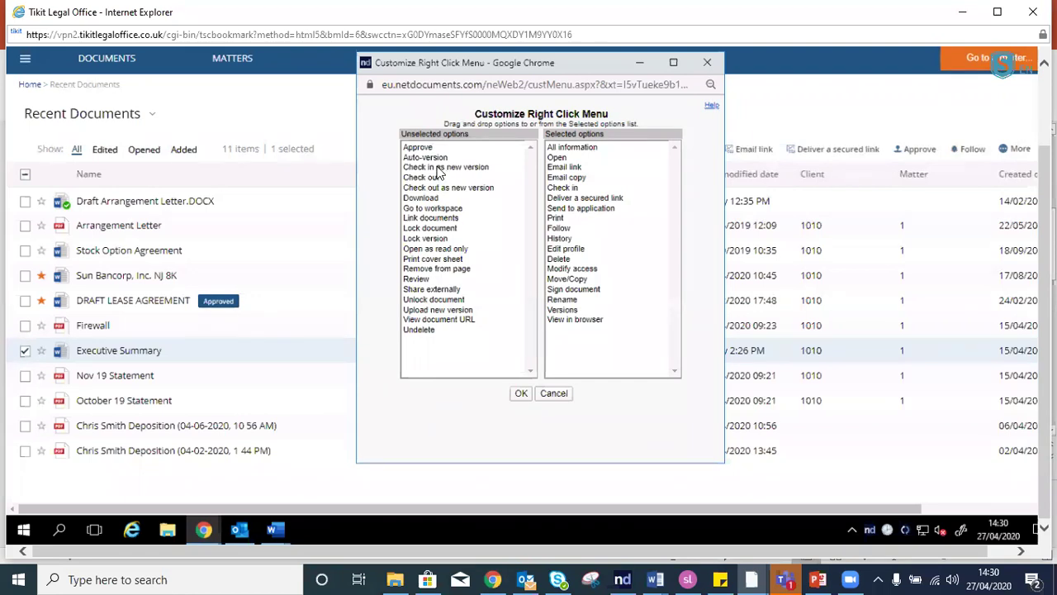
pyautogui.moveTo(440, 172); pyautogui.dragTo(598, 162)
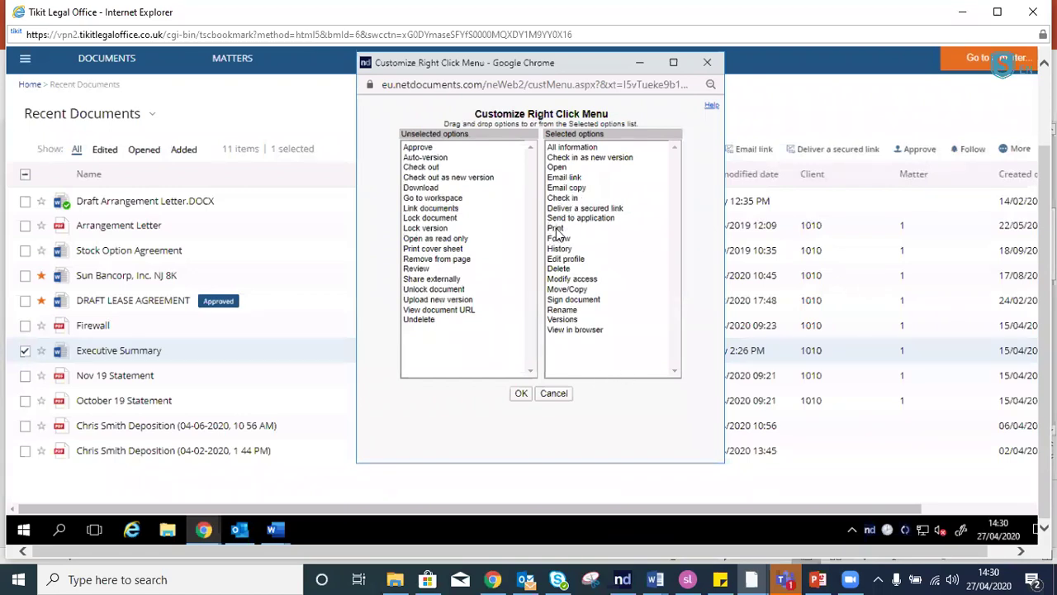
pyautogui.moveTo(557, 232); pyautogui.dragTo(410, 232)
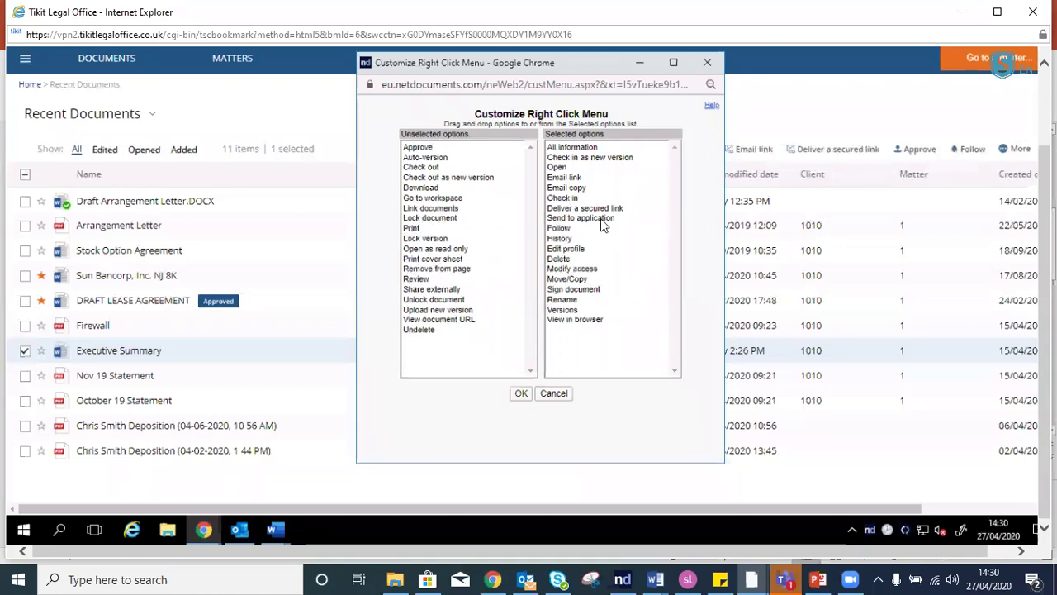
pyautogui.moveTo(606, 221); pyautogui.dragTo(456, 211)
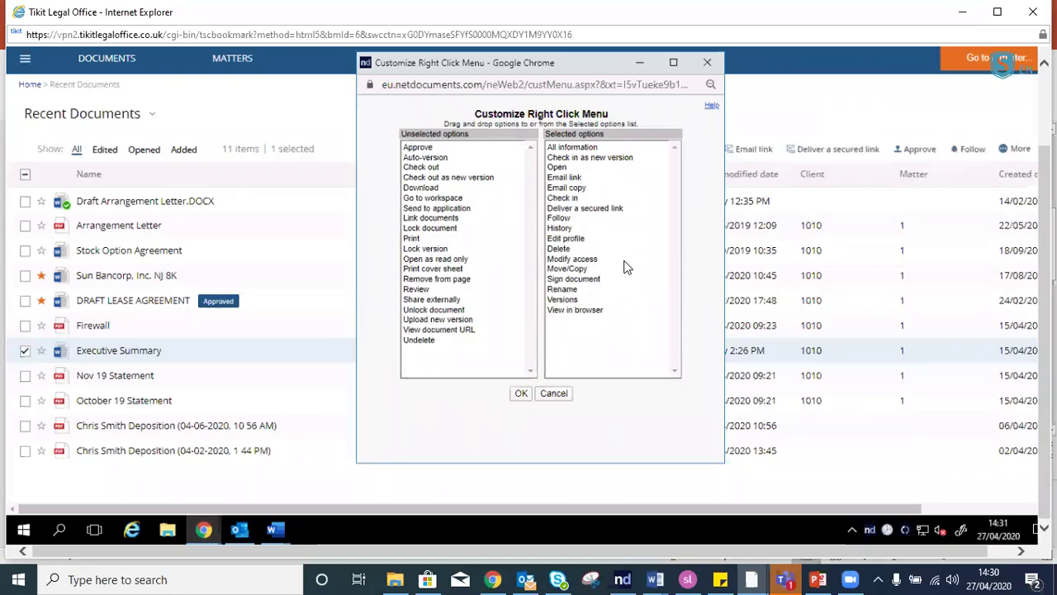
# Move Edit profile to the start of the selected options, save the context menu, and view it on the Executive Summary row.
pyautogui.moveTo(581, 242); pyautogui.dragTo(586, 150)
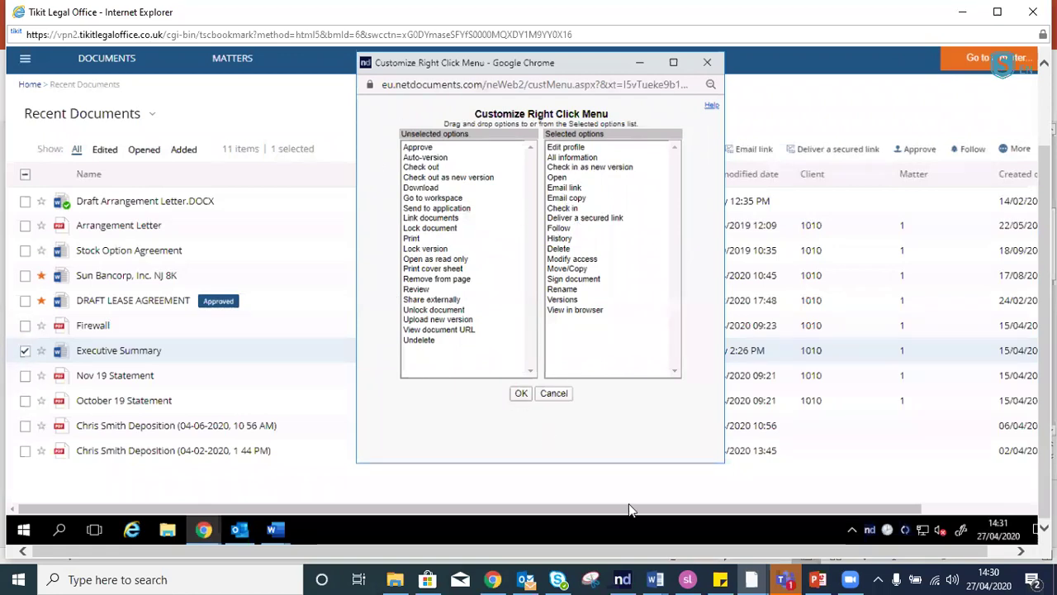
pyautogui.click(520, 393)
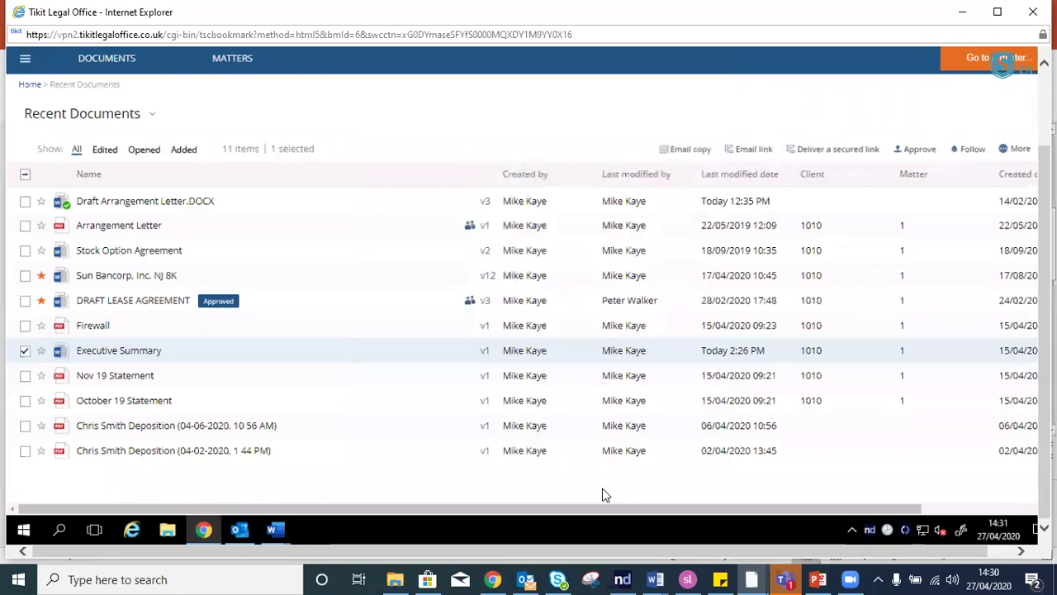
pyautogui.rightClick(673, 354)
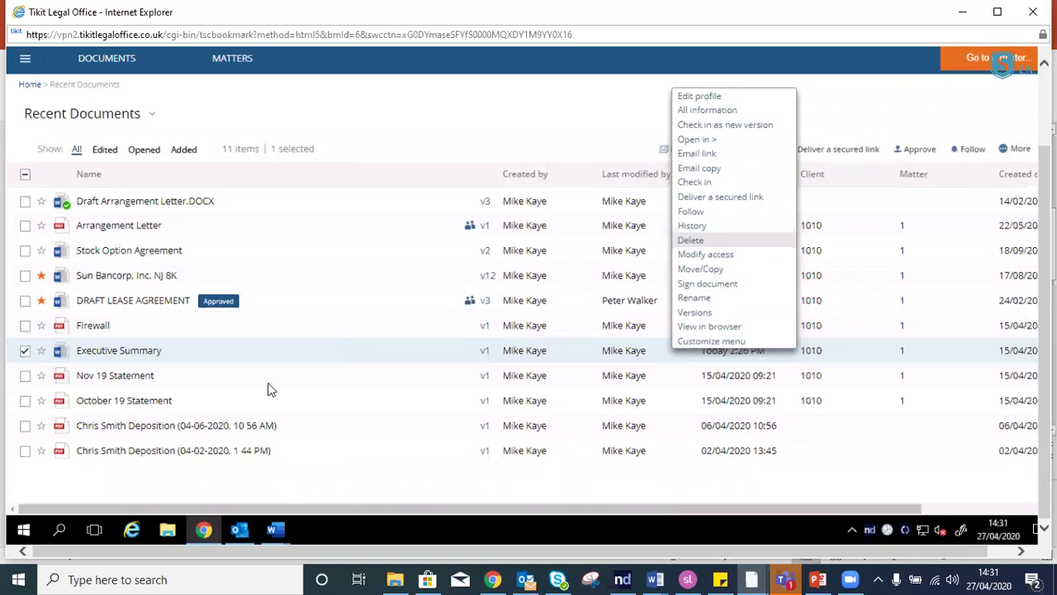
pyautogui.click(95, 438)
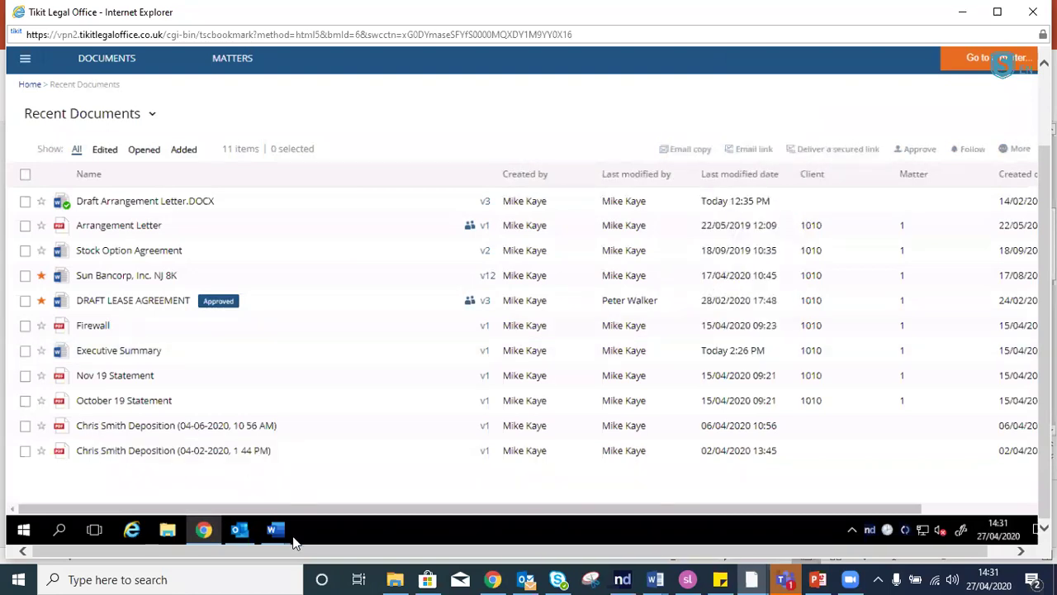
# Switch to Draft Arrangement Letter.DOCX in Word and open the ndOffice settings from the ndOffice activity list.
pyautogui.moveTo(278, 535)
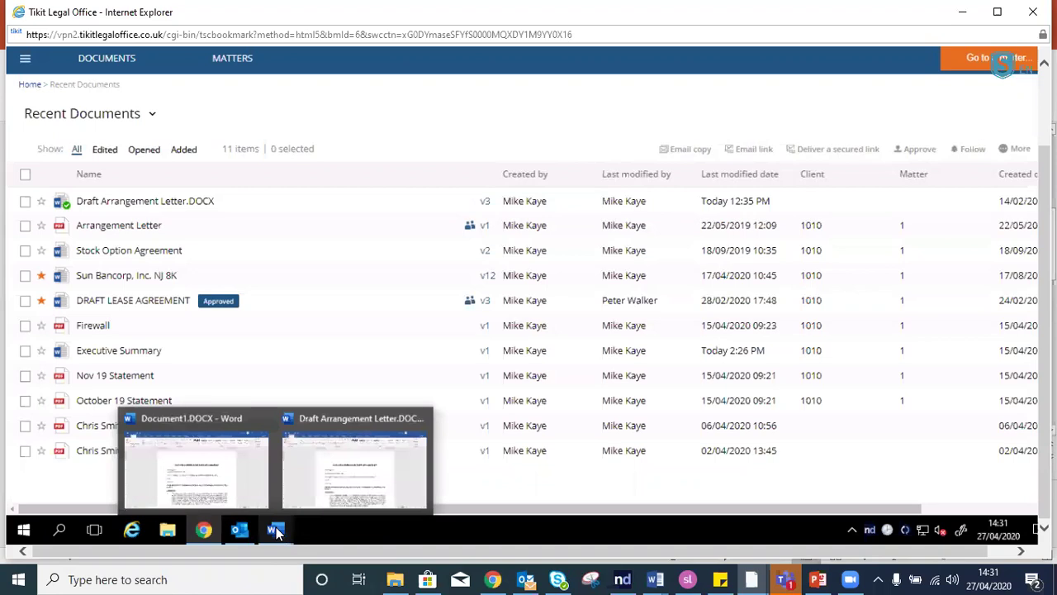
pyautogui.click(348, 478)
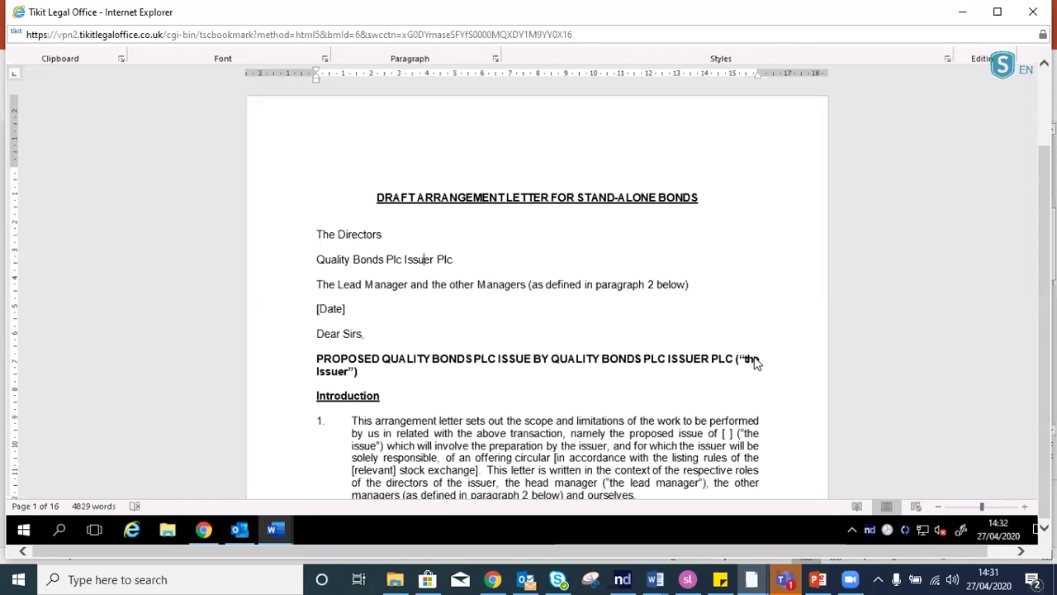
pyautogui.click(872, 537)
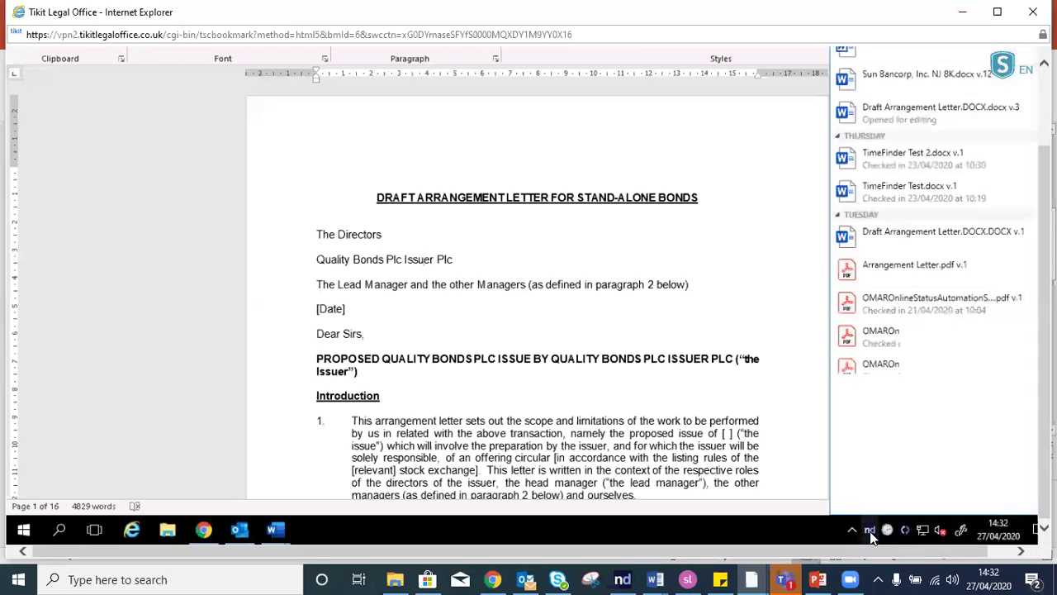
pyautogui.moveTo(1044, 191); pyautogui.dragTo(1044, 114)
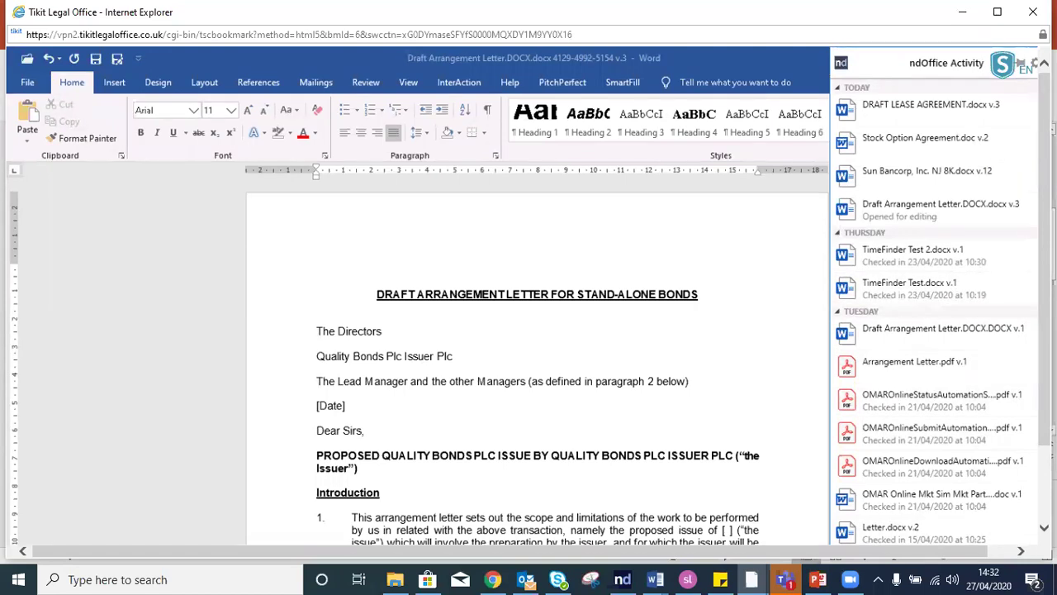
pyautogui.click(1033, 64)
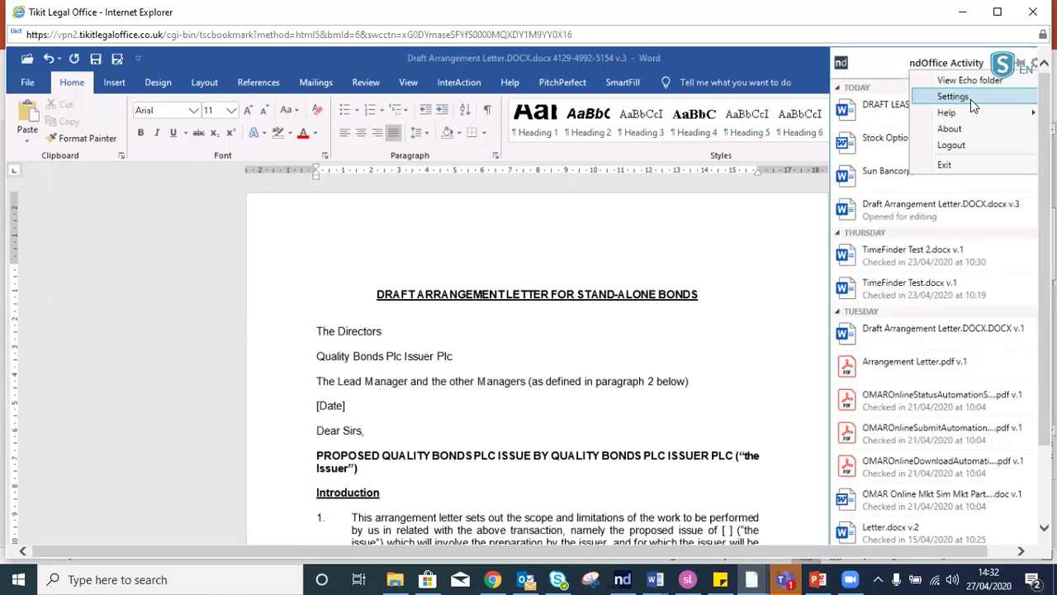
pyautogui.click(970, 97)
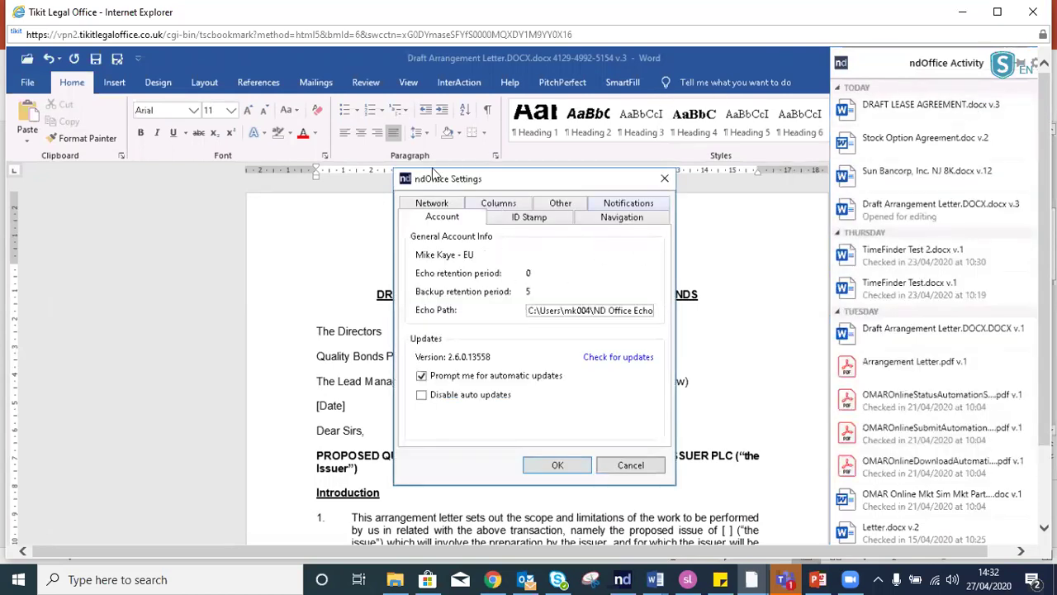
# Review the ID Stamp location options, pick "Footer every page, except first", and close the ndOffice settings.
pyautogui.click(528, 219)
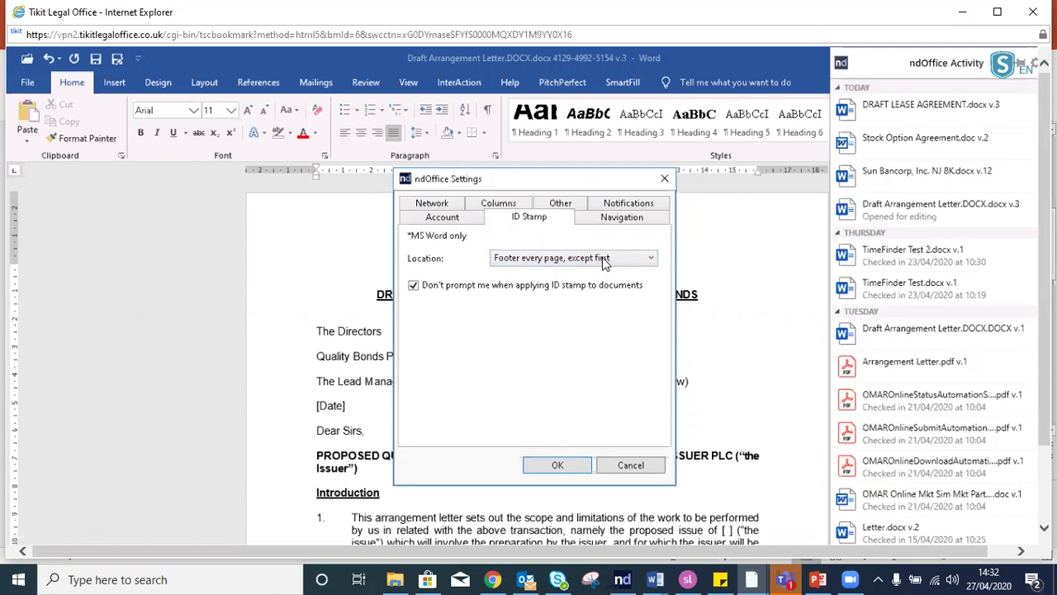
pyautogui.click(654, 263)
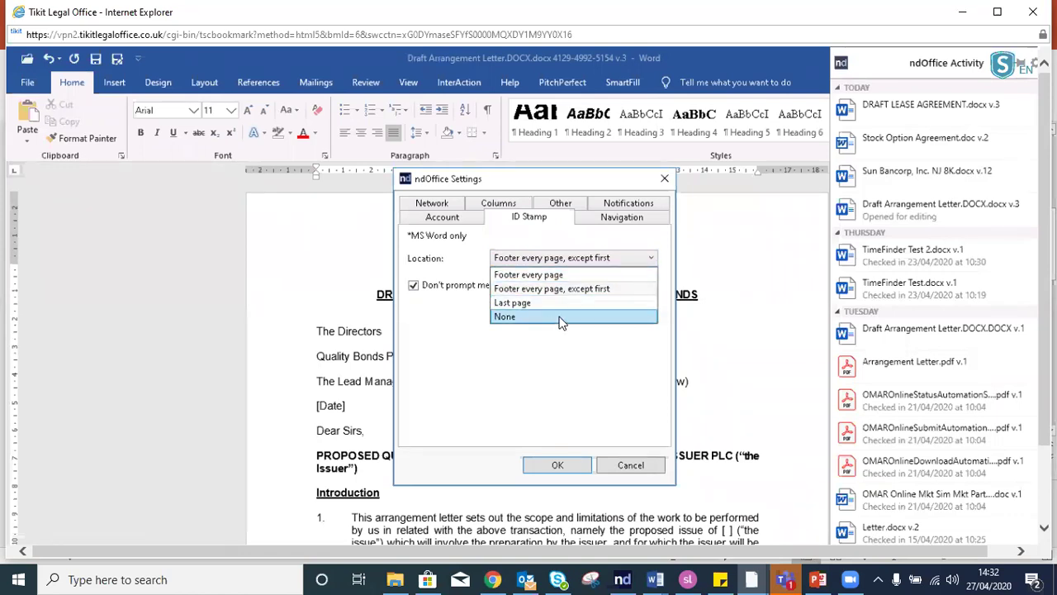
pyautogui.click(604, 288)
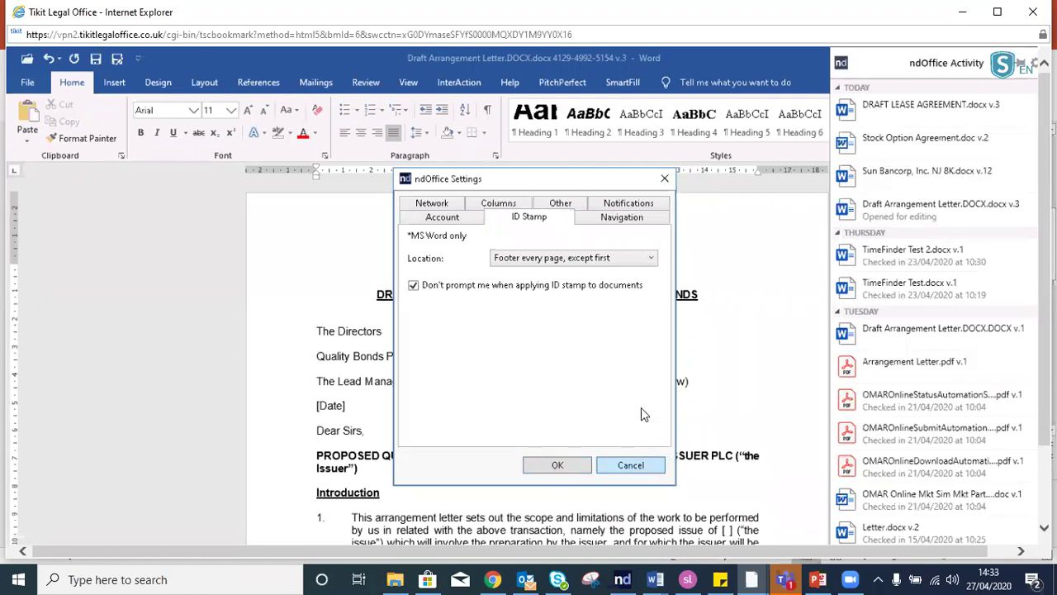
pyautogui.press('Escape')
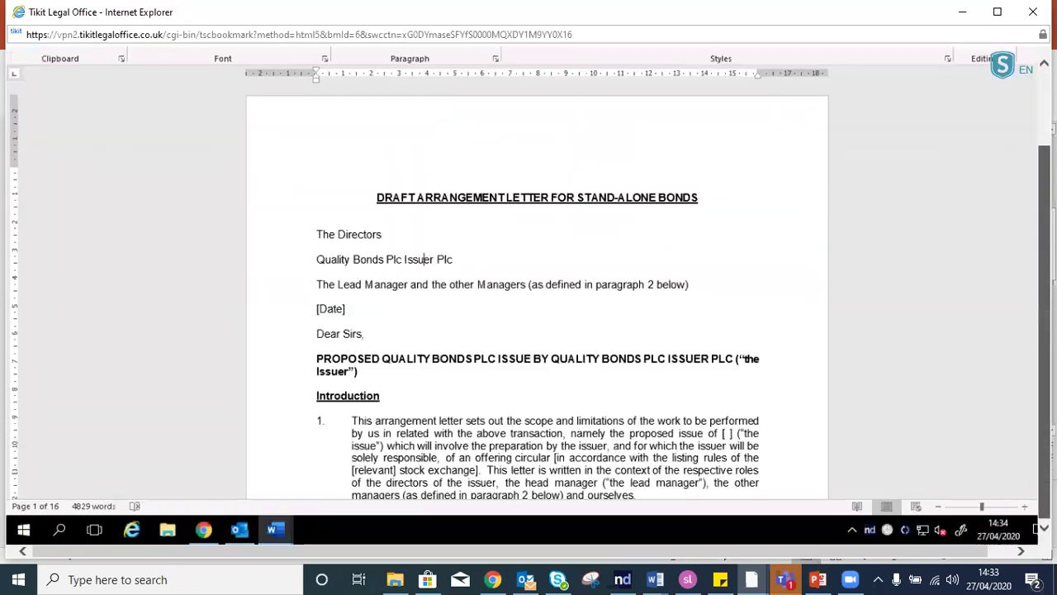
# Switch to Outlook, start a reply to the CoA Documents email, and open the ndMail settings.
pyautogui.click(250, 534)
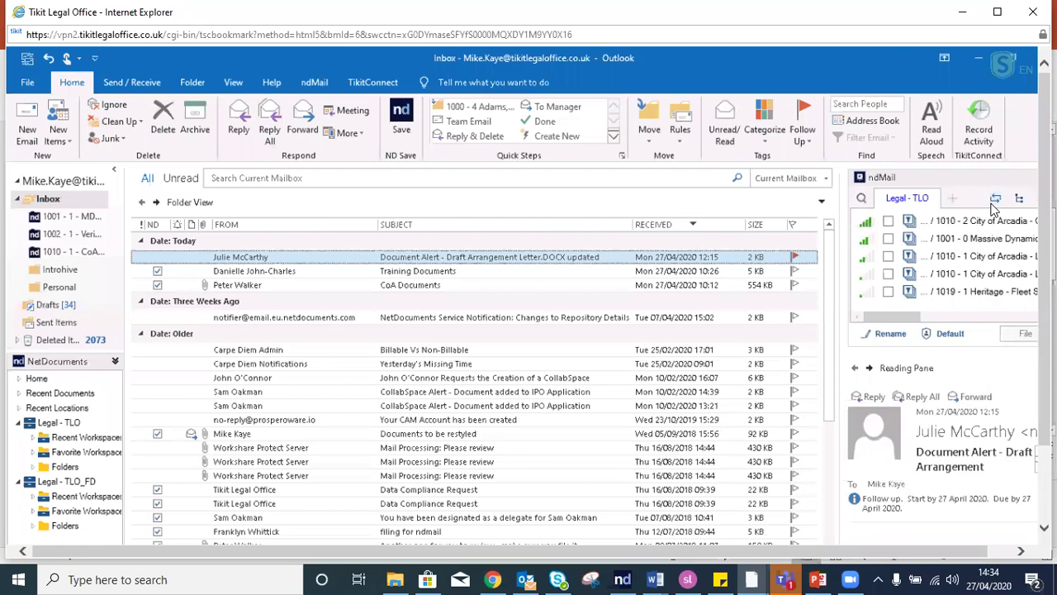
pyautogui.click(272, 284)
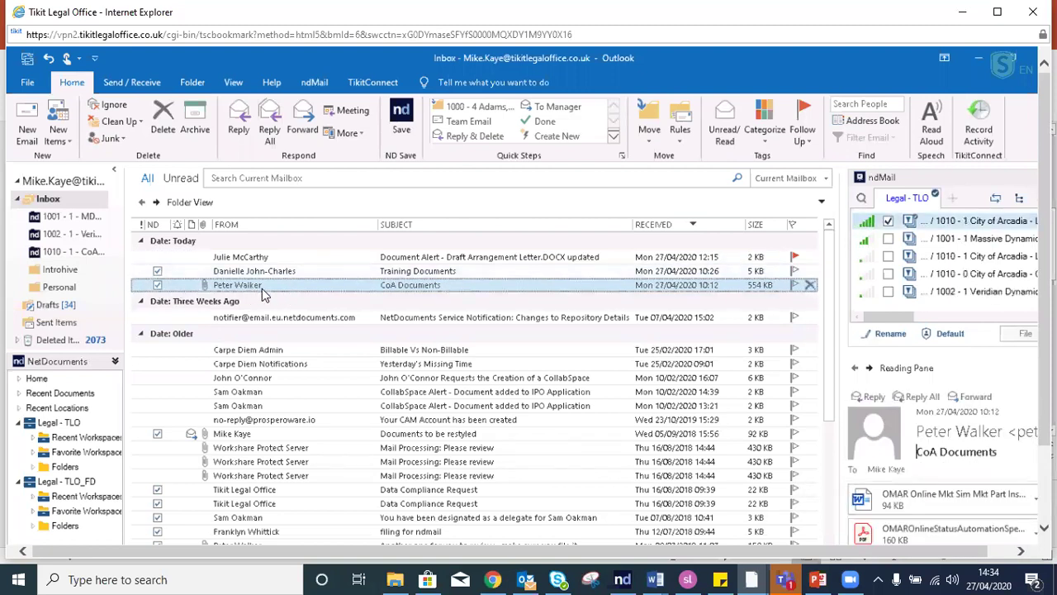
pyautogui.click(246, 115)
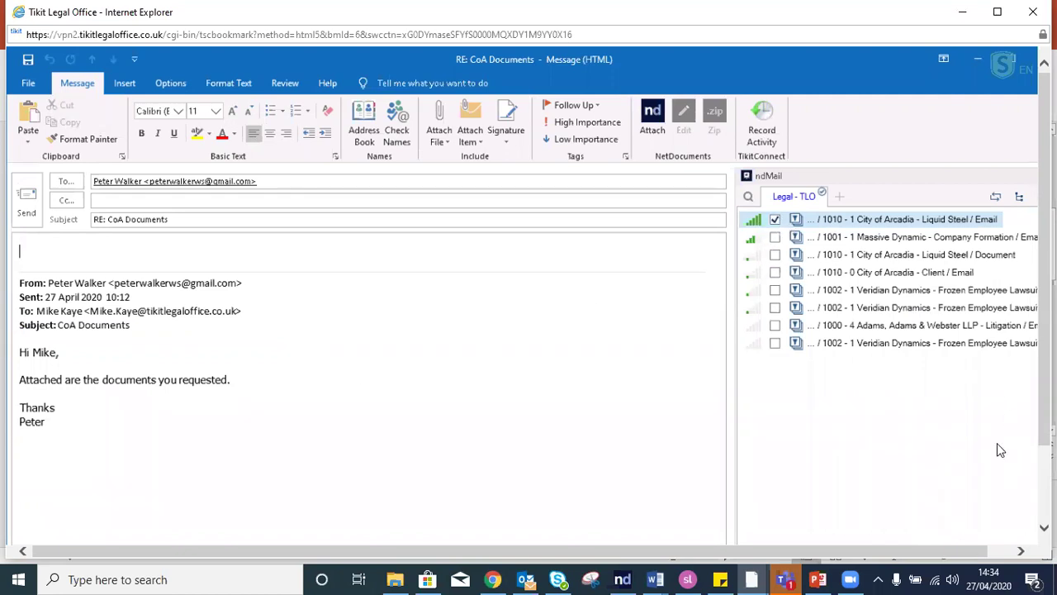
pyautogui.moveTo(737, 552); pyautogui.dragTo(868, 555)
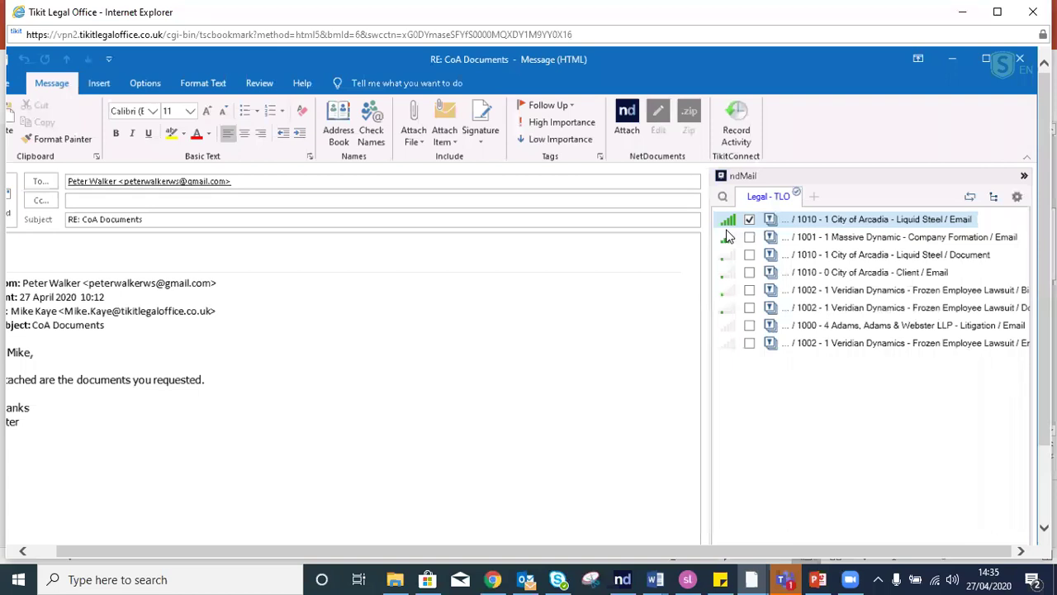
pyautogui.click(1019, 200)
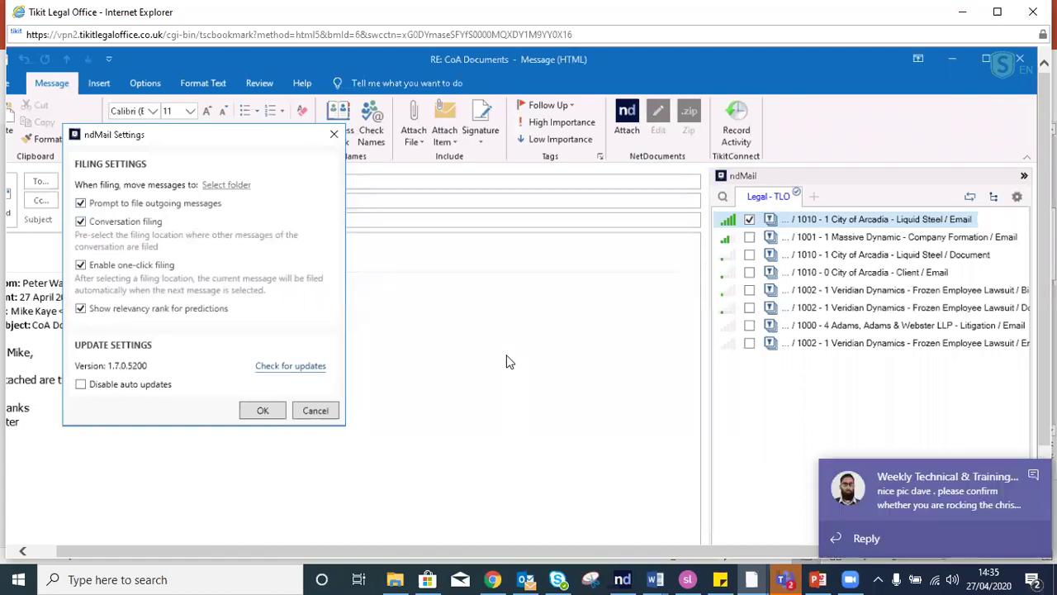
# Dismiss the chat notification and close the Microsoft Teams window.
pyautogui.click(1033, 479)
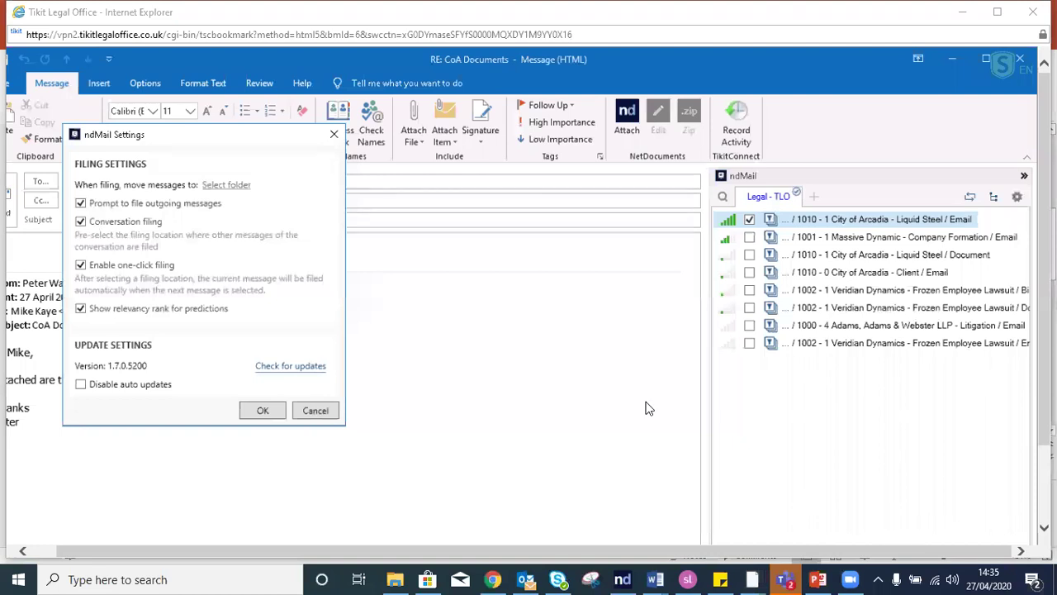
pyautogui.moveTo(779, 577)
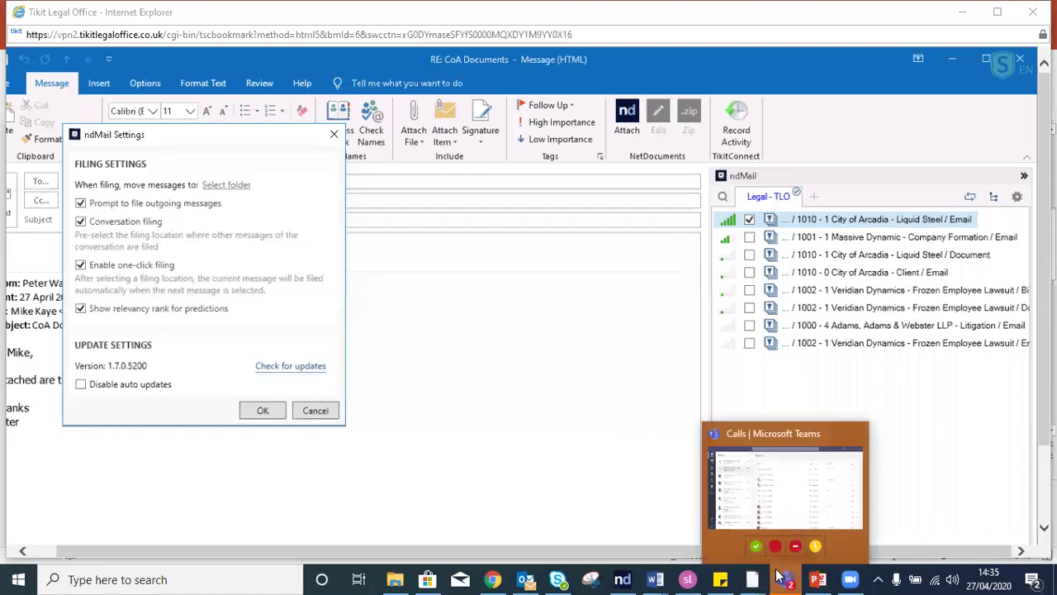
pyautogui.click(861, 432)
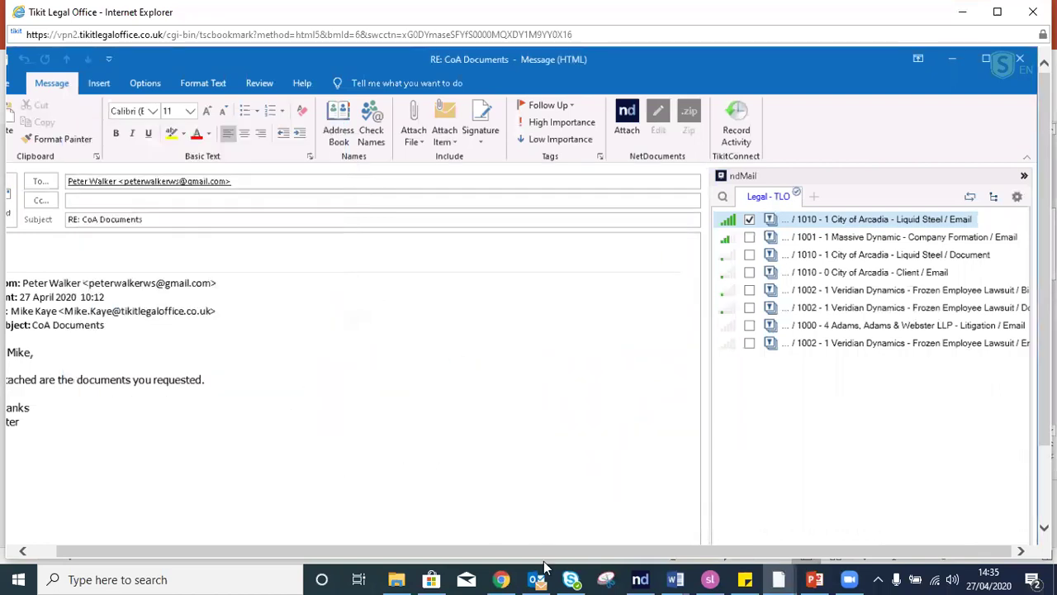
# Close the RE: CoA Documents reply without sending it, and open the original CoA Documents message in its own window.
pyautogui.moveTo(717, 551); pyautogui.dragTo(565, 551)
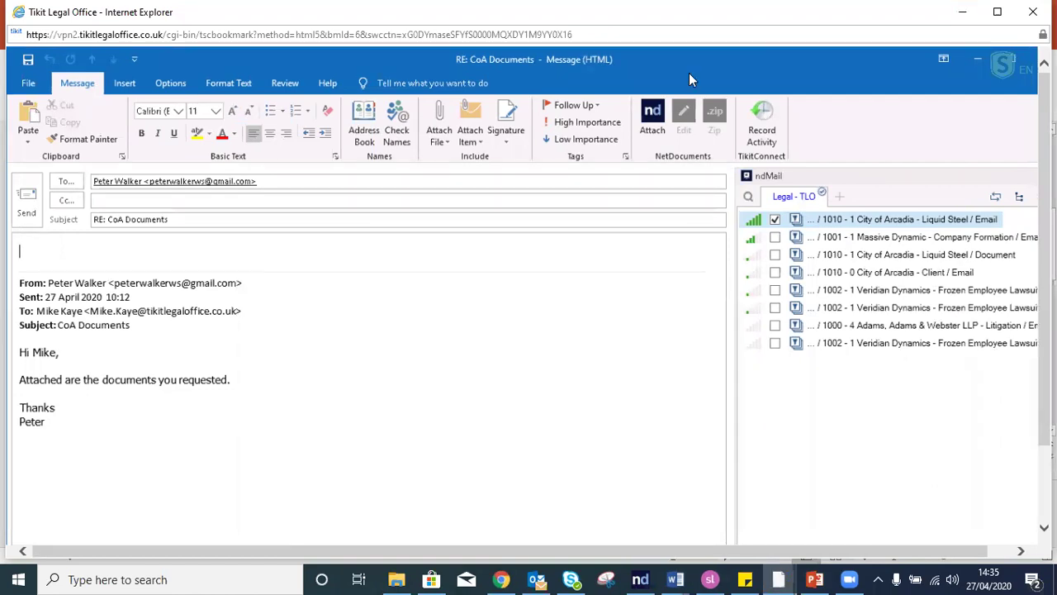
pyautogui.hotkey('alt', 'f')
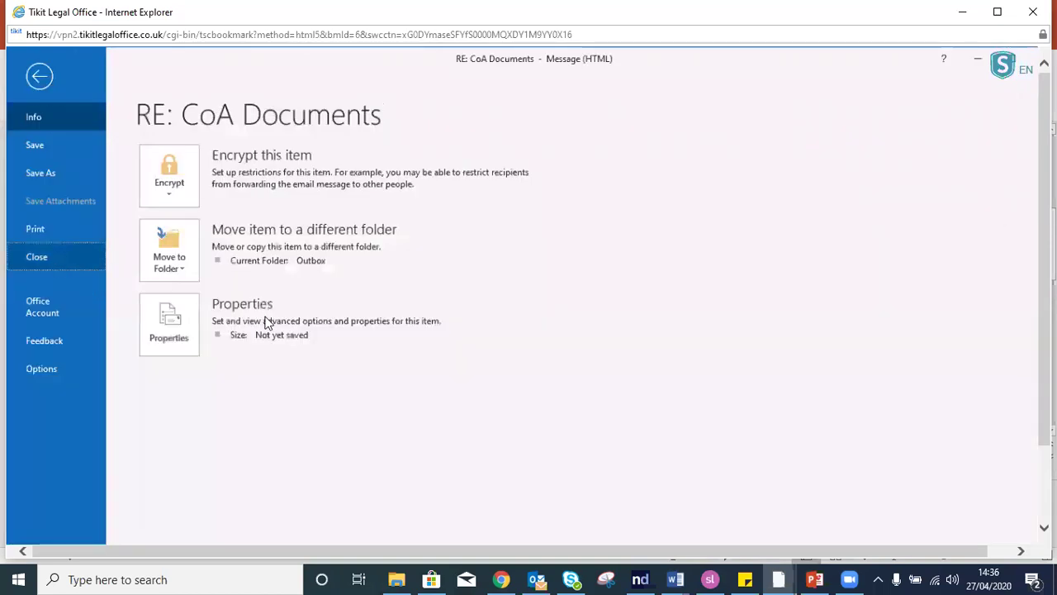
pyautogui.press('Escape')
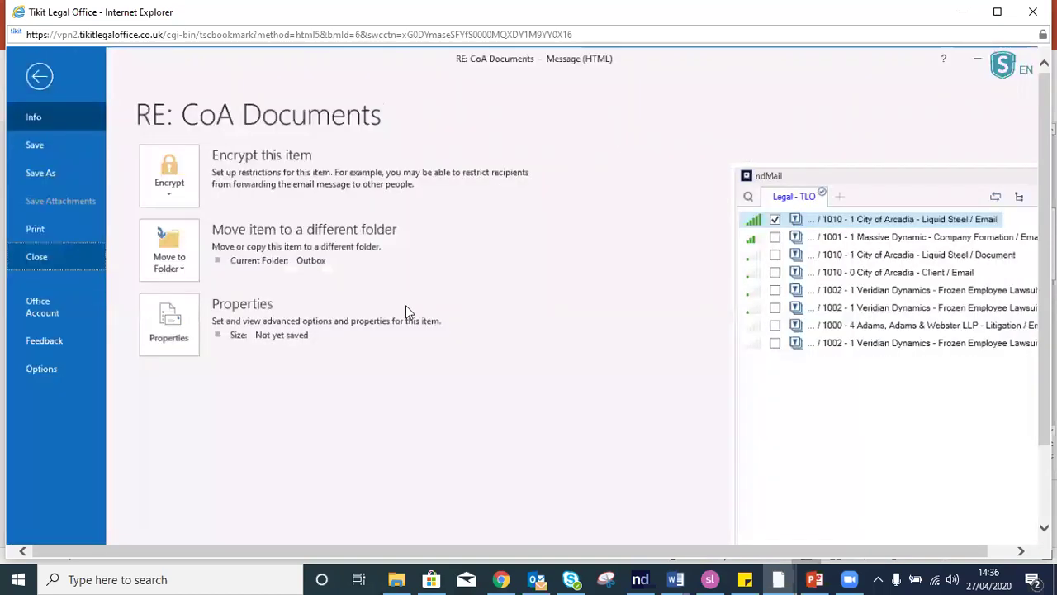
pyautogui.press('Escape')
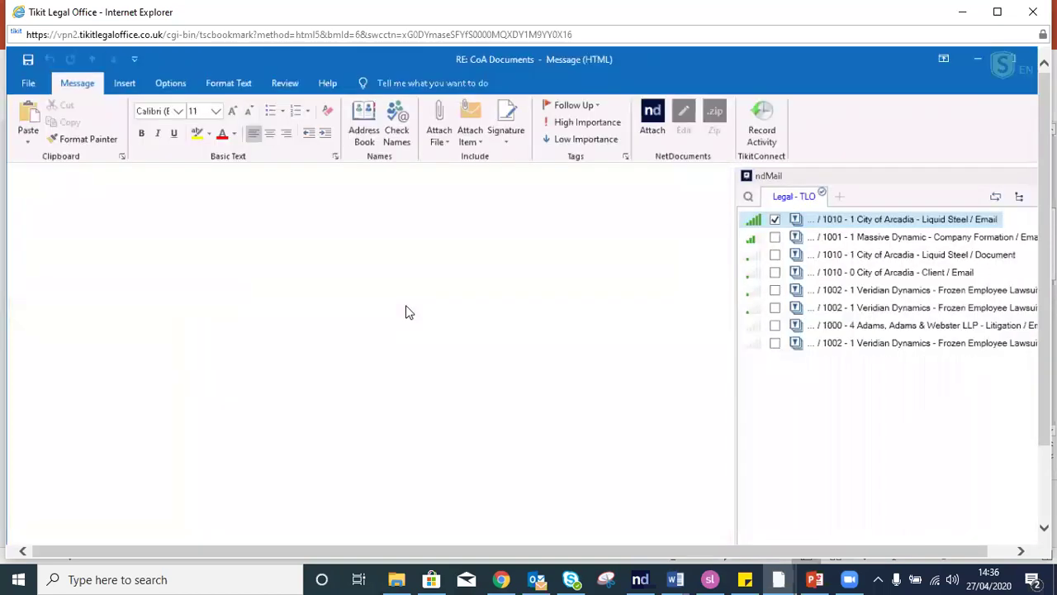
pyautogui.press('Escape')
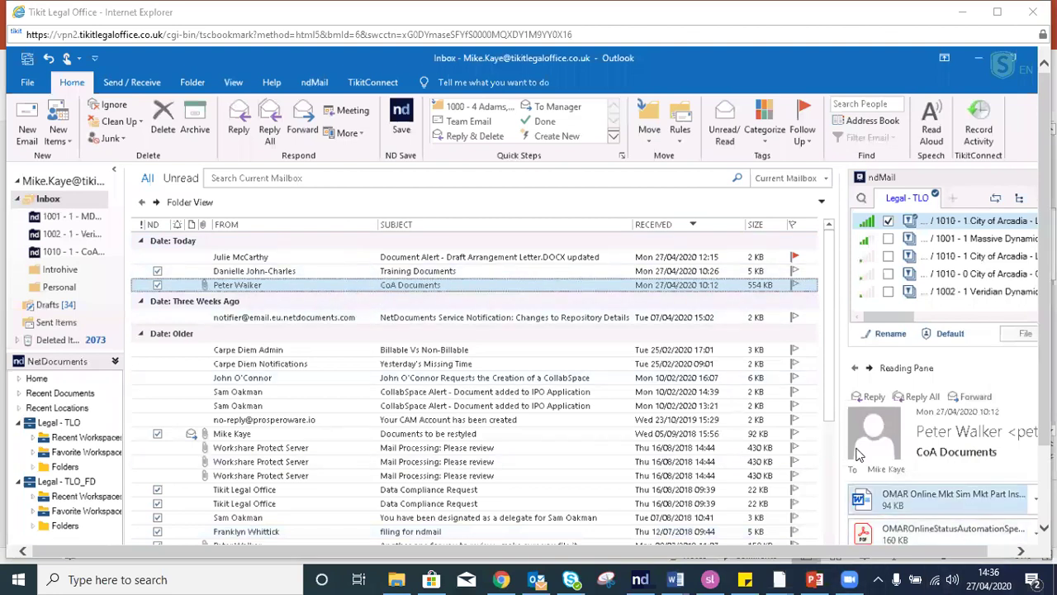
pyautogui.doubleClick(433, 291)
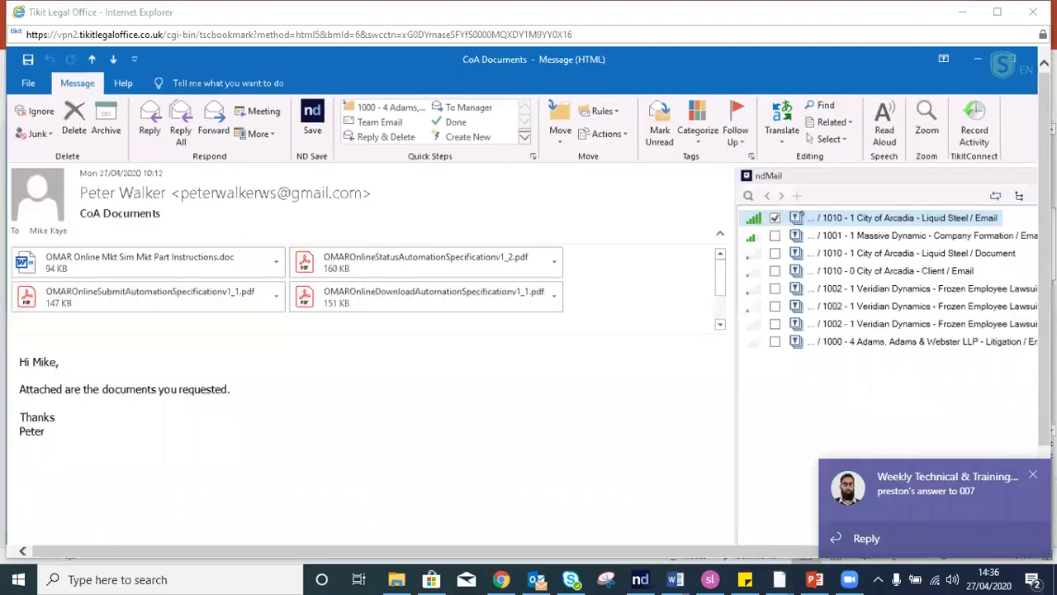
# Try to open the attachment OMAROnlineDownloadAutomationSpecificationv1_1.pdf in Acrobat Reader, and return to the CoA Documents message in Outlook.
pyautogui.click(433, 291)
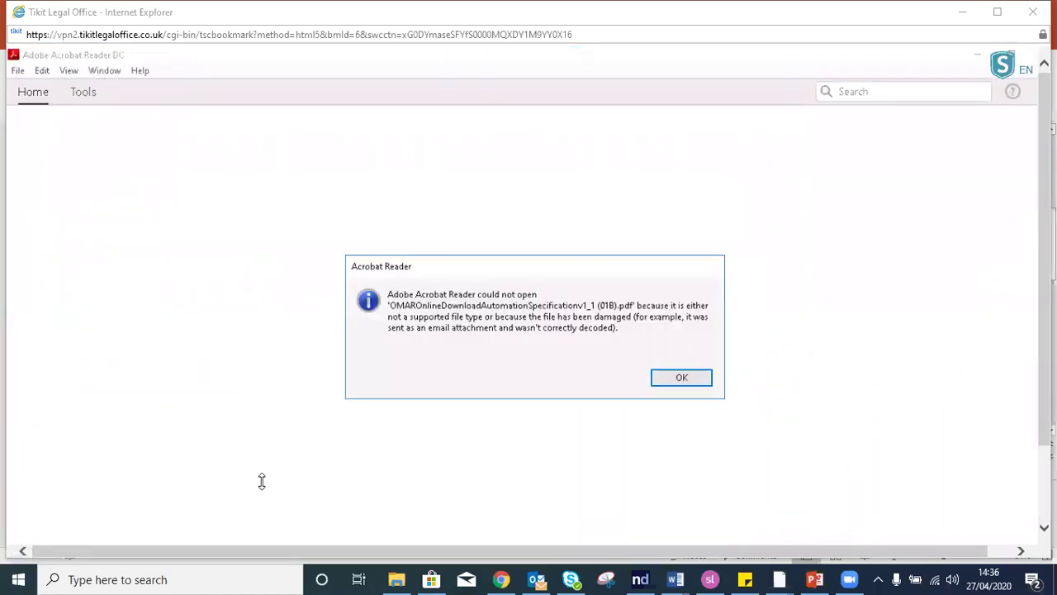
pyautogui.click(682, 378)
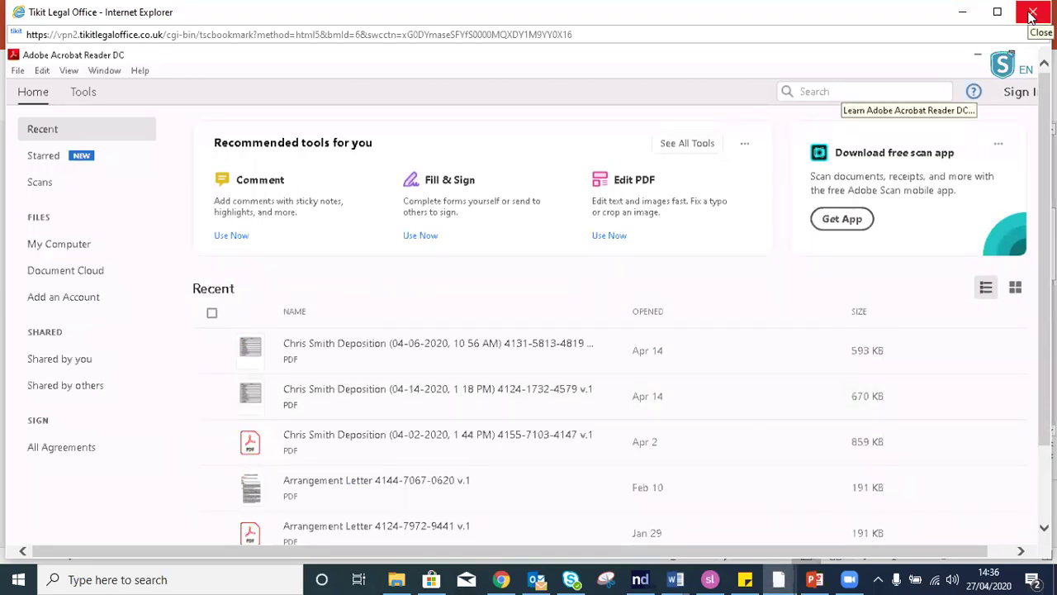
pyautogui.scroll(-2, 314, 457)
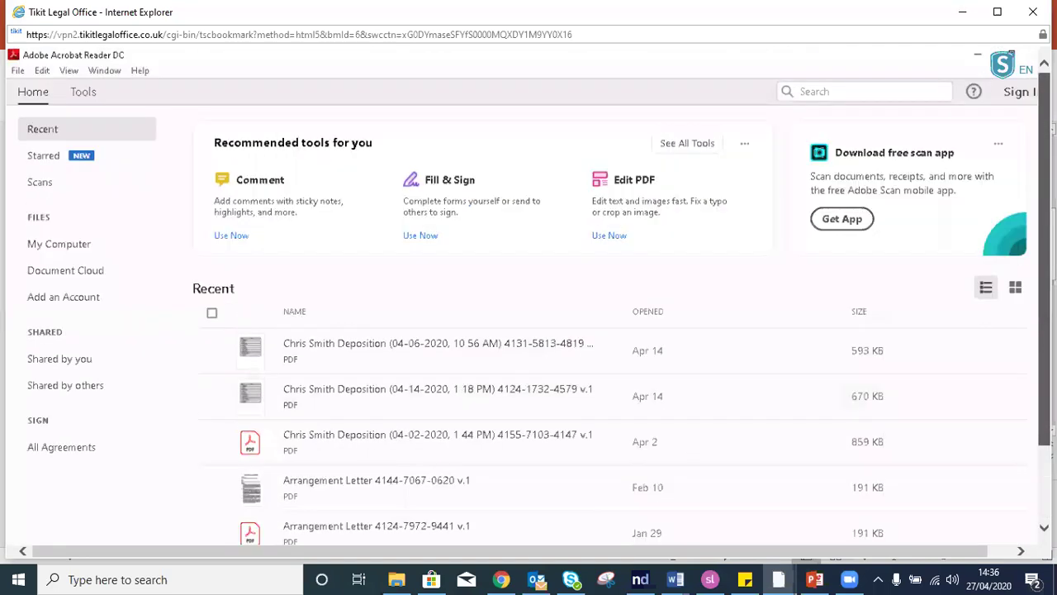
pyautogui.moveTo(239, 529)
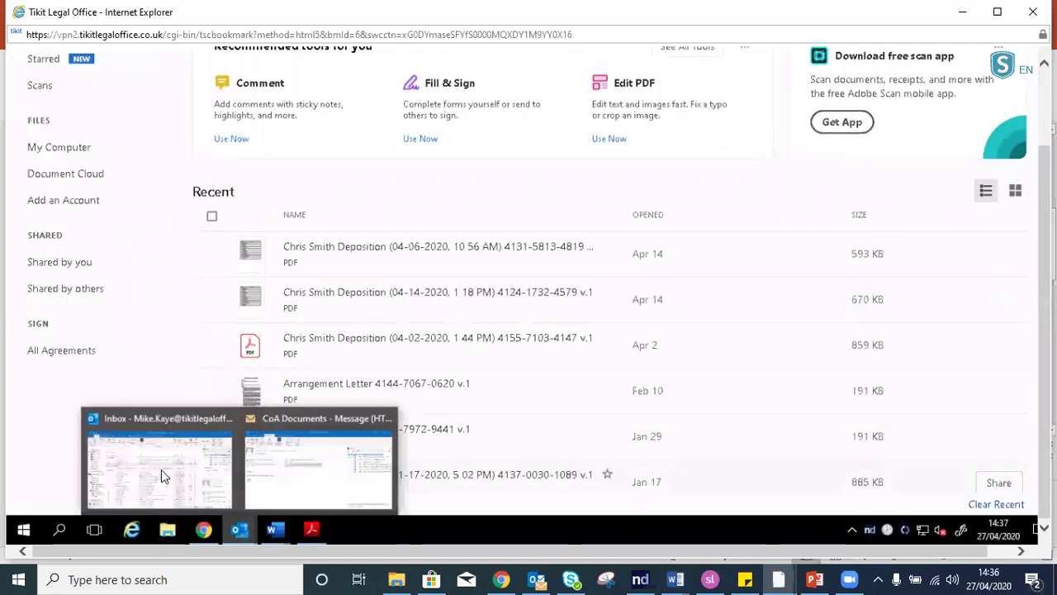
pyautogui.click(163, 469)
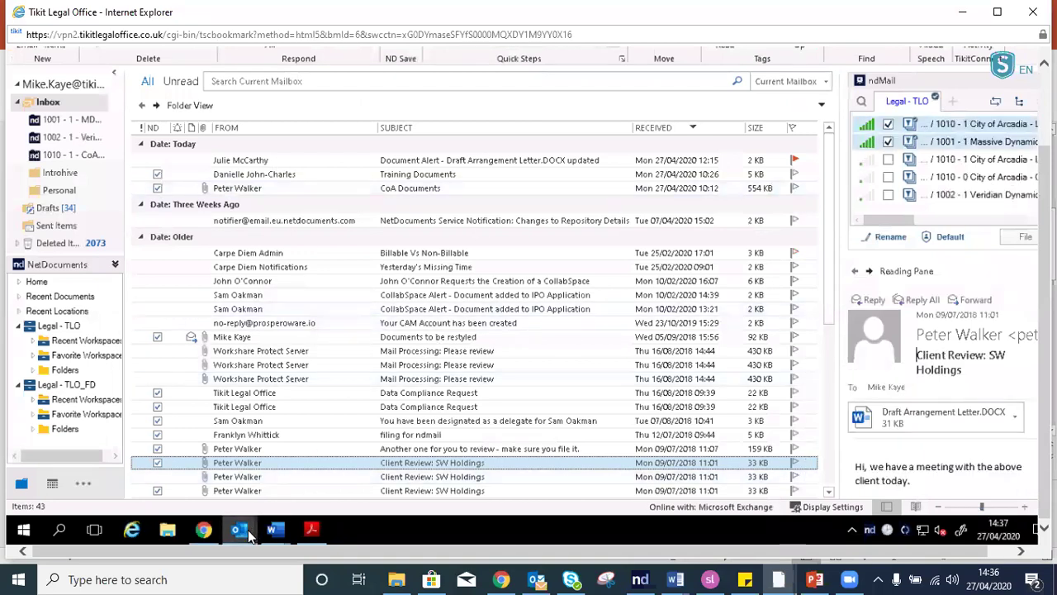
pyautogui.moveTo(248, 535)
pyautogui.click(294, 494)
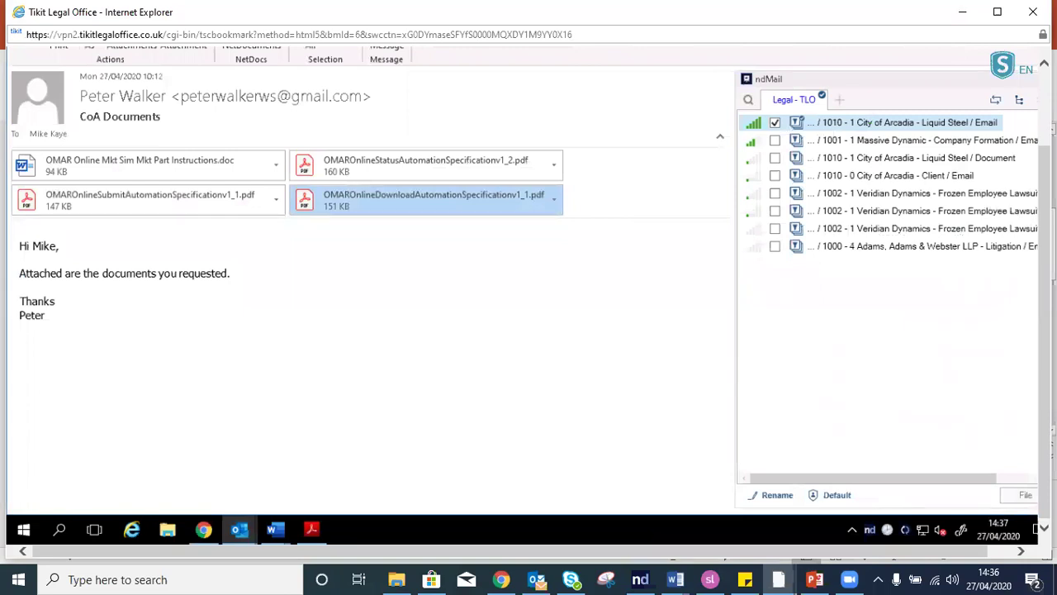
# Save the attachment OMAR Online Mkt Sim Mkt Part Instructions.doc to NetDocuments as a new official version of DRAFT LEASE AGREEMENT named "Client comment version".
pyautogui.scroll(2, 152, 243)
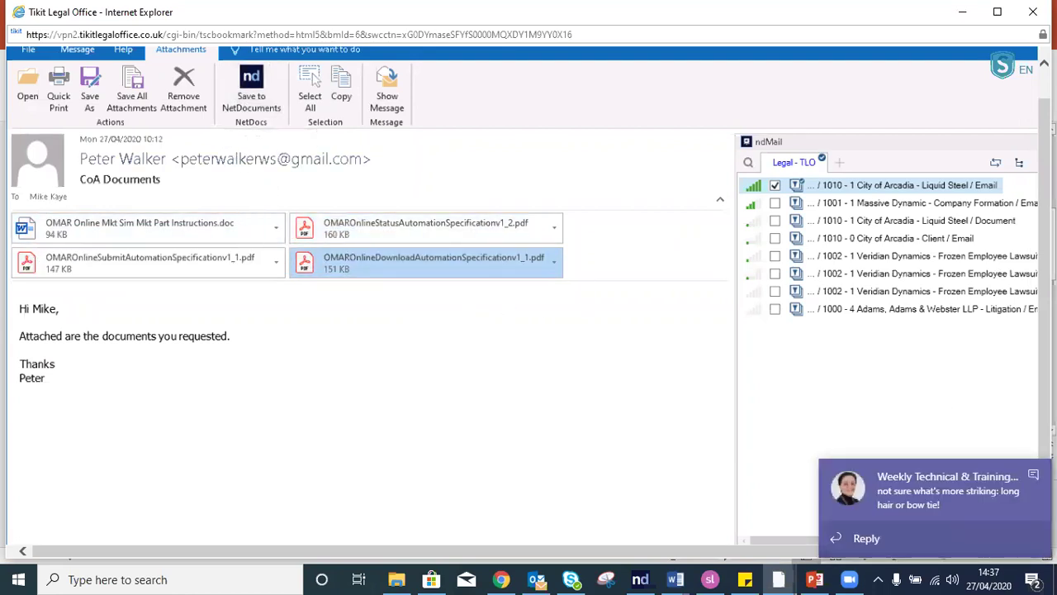
pyautogui.click(274, 233)
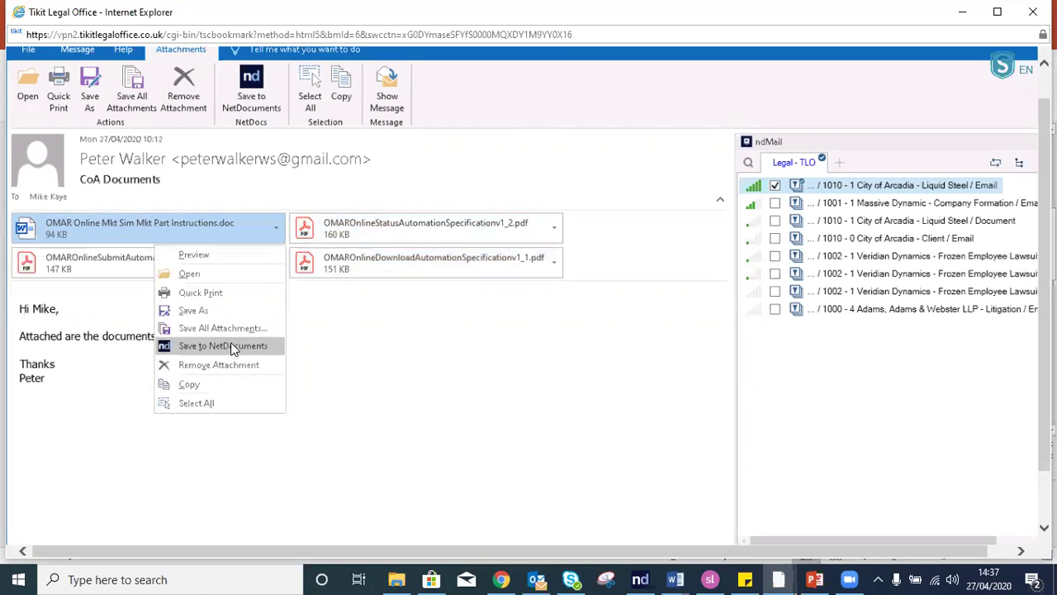
pyautogui.click(231, 346)
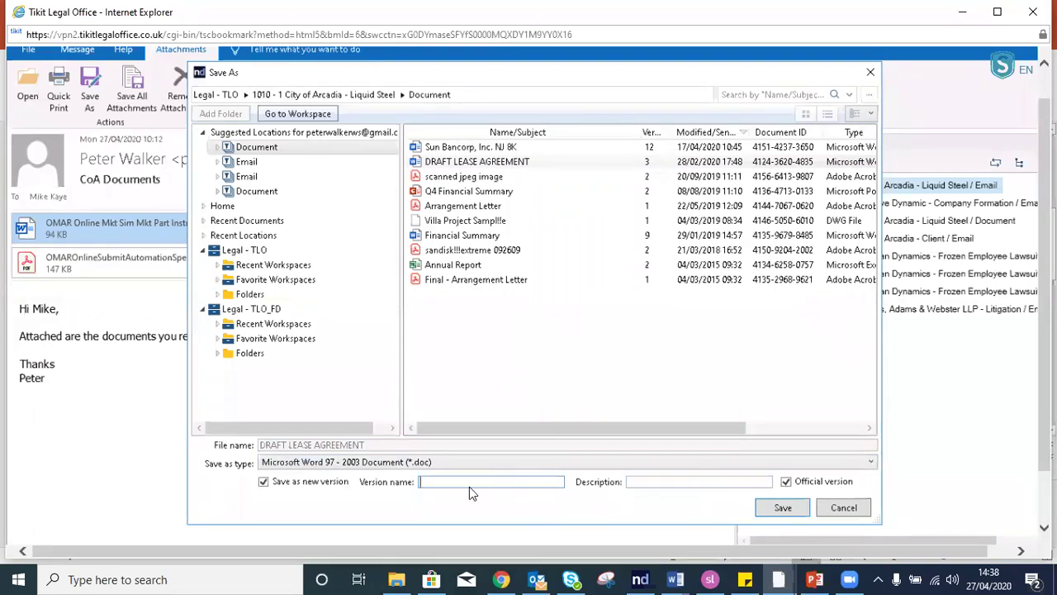
pyautogui.write('Clirny')
pyautogui.press('BackSpace')
pyautogui.press('BackSpace')
pyautogui.press('BackSpace')
pyautogui.write('ent comment version')
pyautogui.click(652, 483)
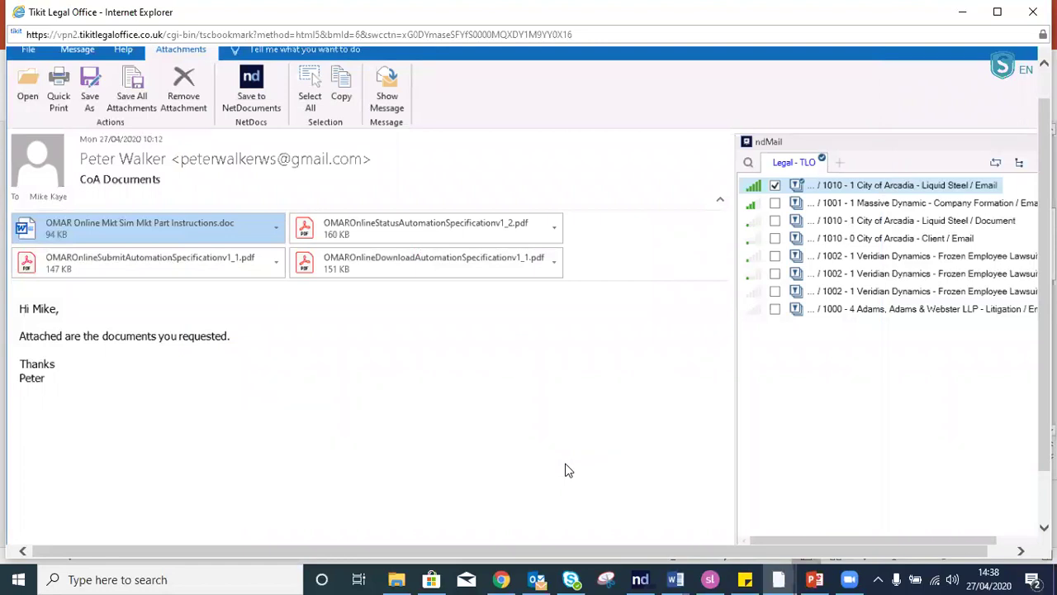
# Switch to NetDocuments in Chrome and check the version of DRAFT LEASE AGREEMENT in Recent Documents.
pyautogui.click(1030, 480)
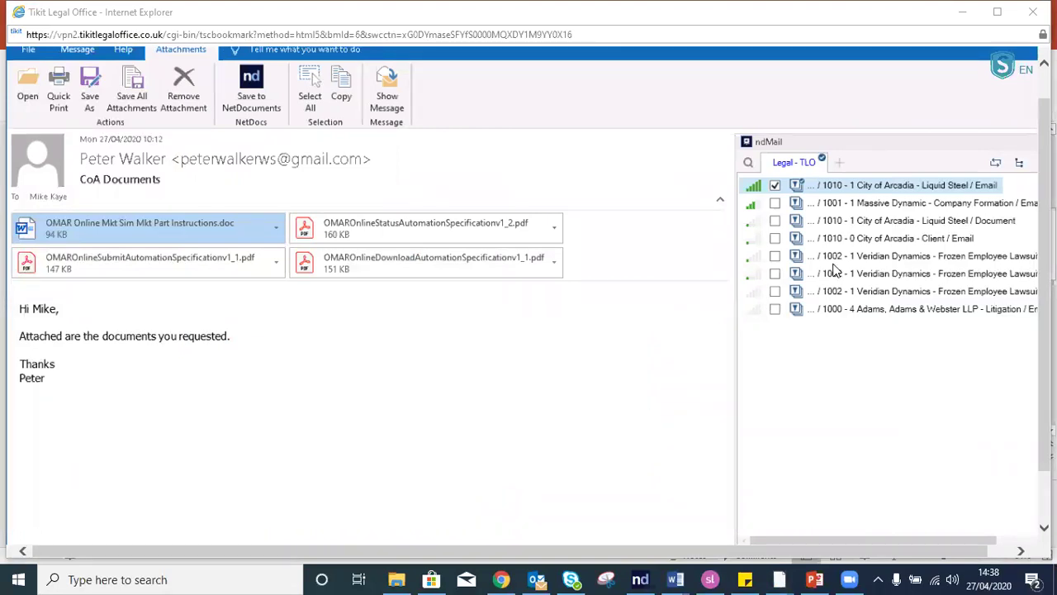
pyautogui.moveTo(1044, 240); pyautogui.dragTo(1045, 206)
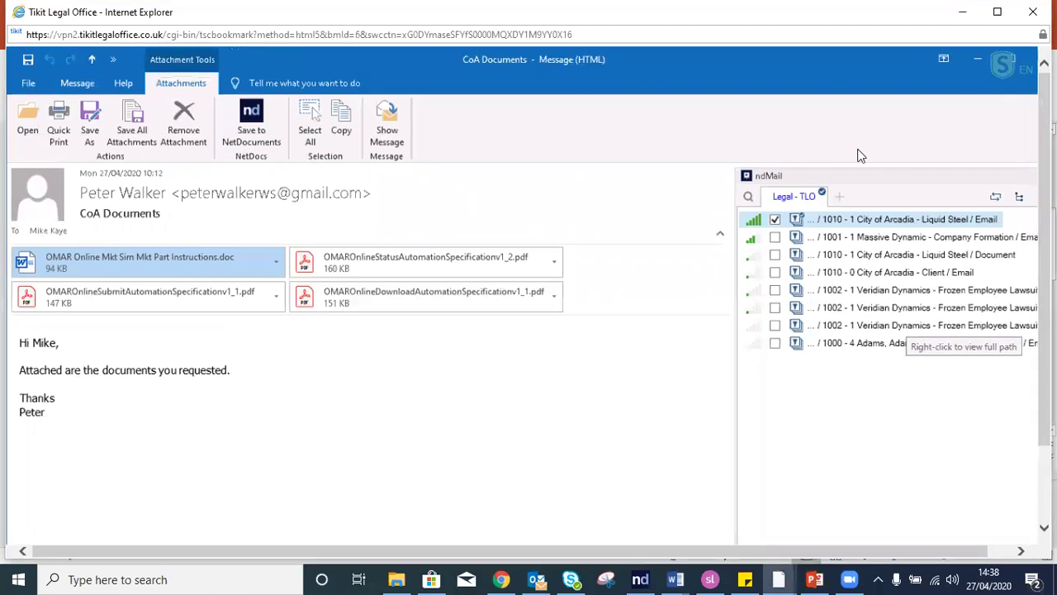
pyautogui.scroll(-2, 933, 256)
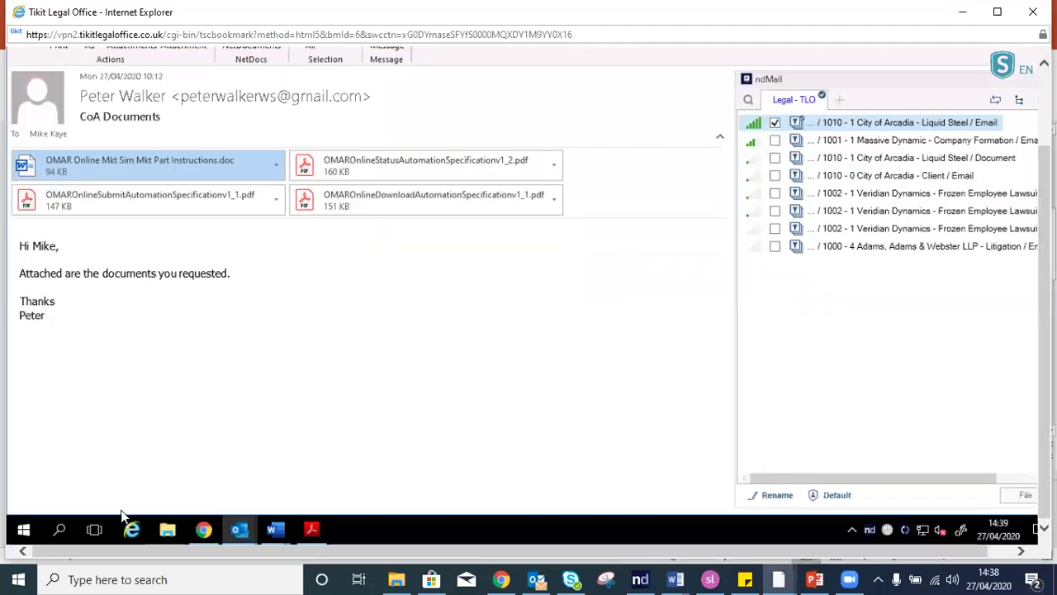
pyautogui.click(206, 532)
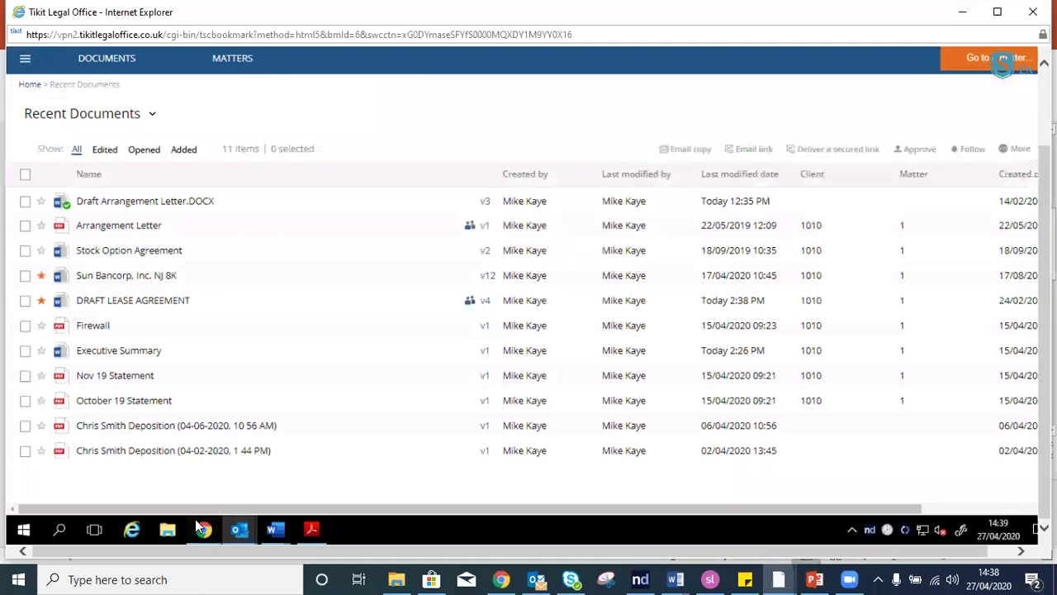
pyautogui.scroll(2, 122, 157)
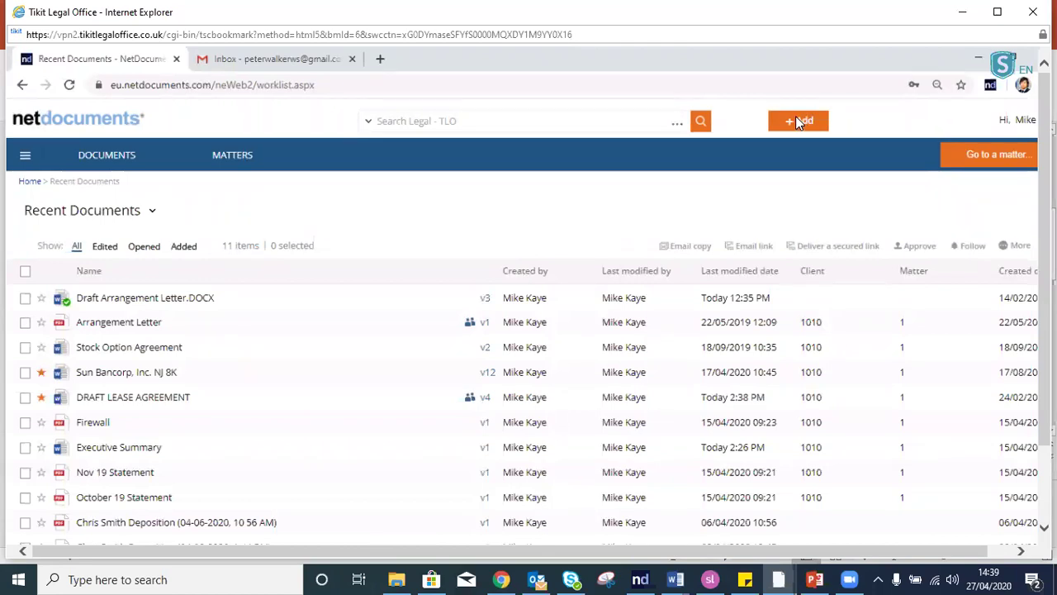
# Start a document upload in NetDocuments and select Executive Summary.docx from the Desktop.
pyautogui.click(798, 122)
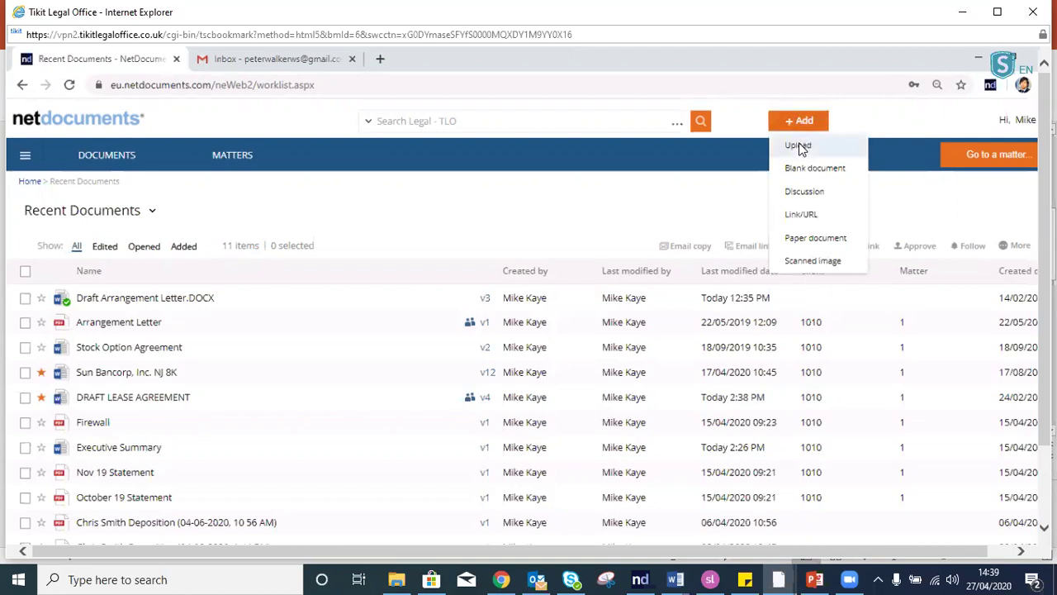
pyautogui.click(800, 147)
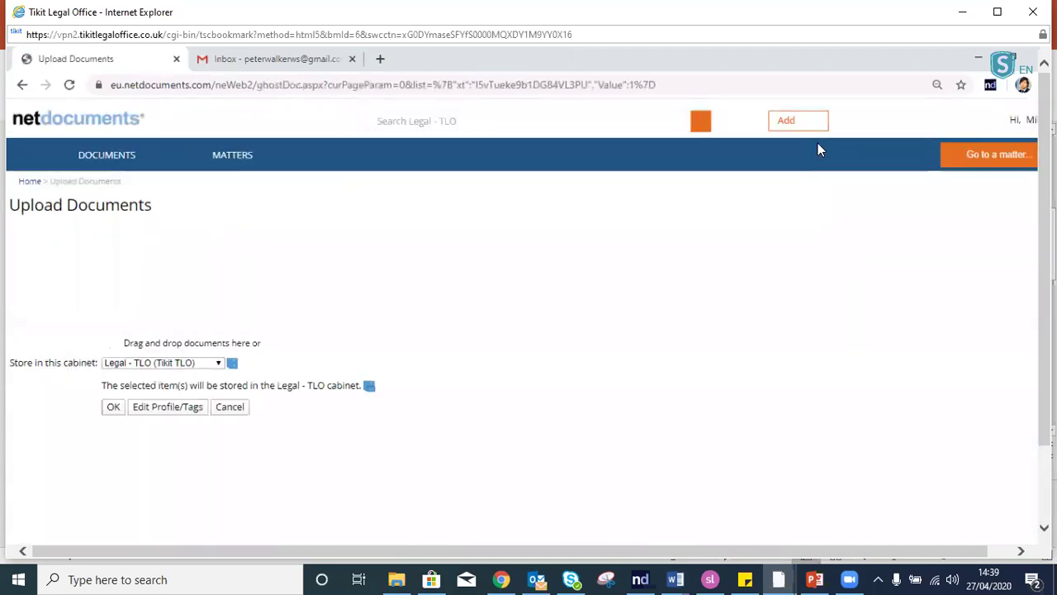
pyautogui.click(203, 255)
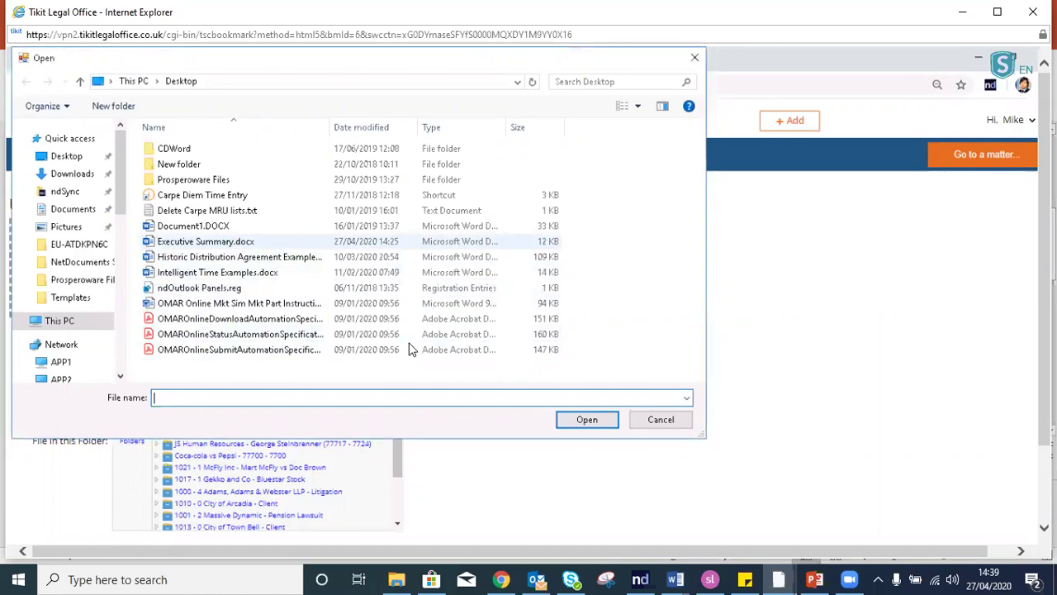
pyautogui.press('Return')
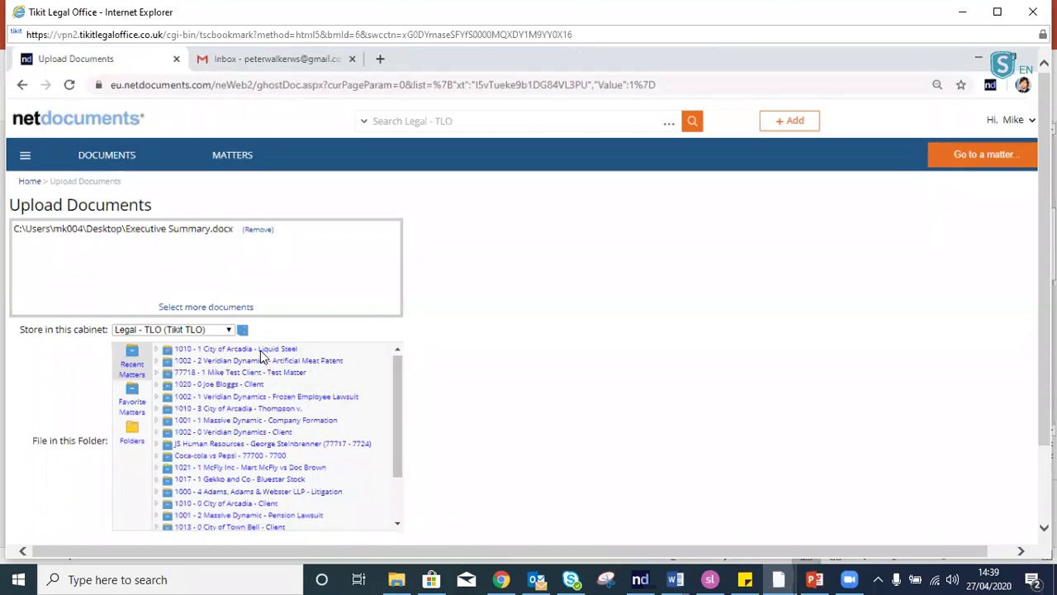
# File the upload in the Document folder of 1010 - 1 City of Arcadia - Liquid Steel, set the import mode to Copy, and submit it.
pyautogui.click(156, 349)
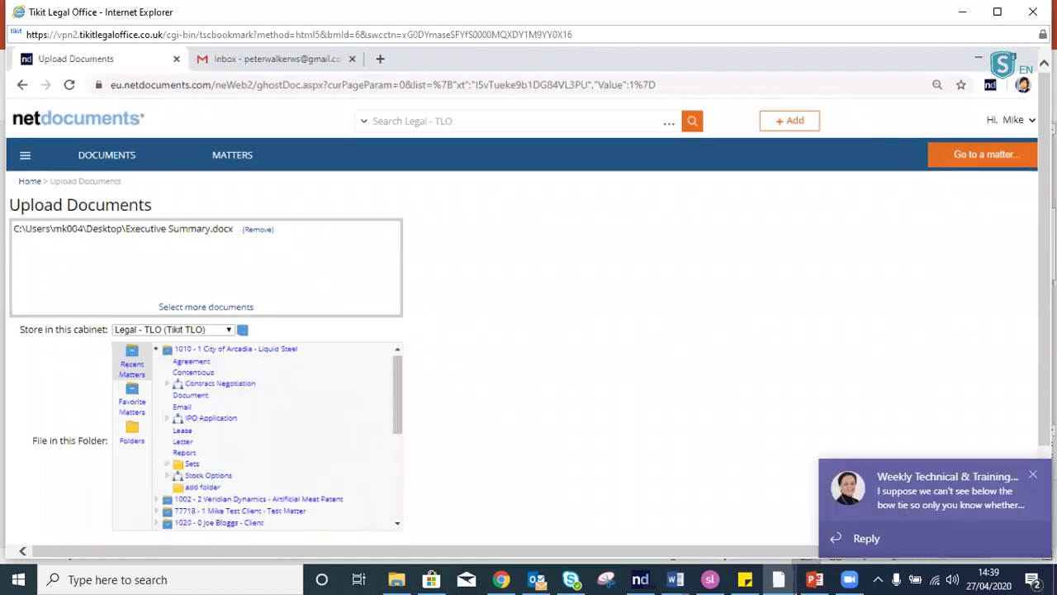
pyautogui.click(194, 396)
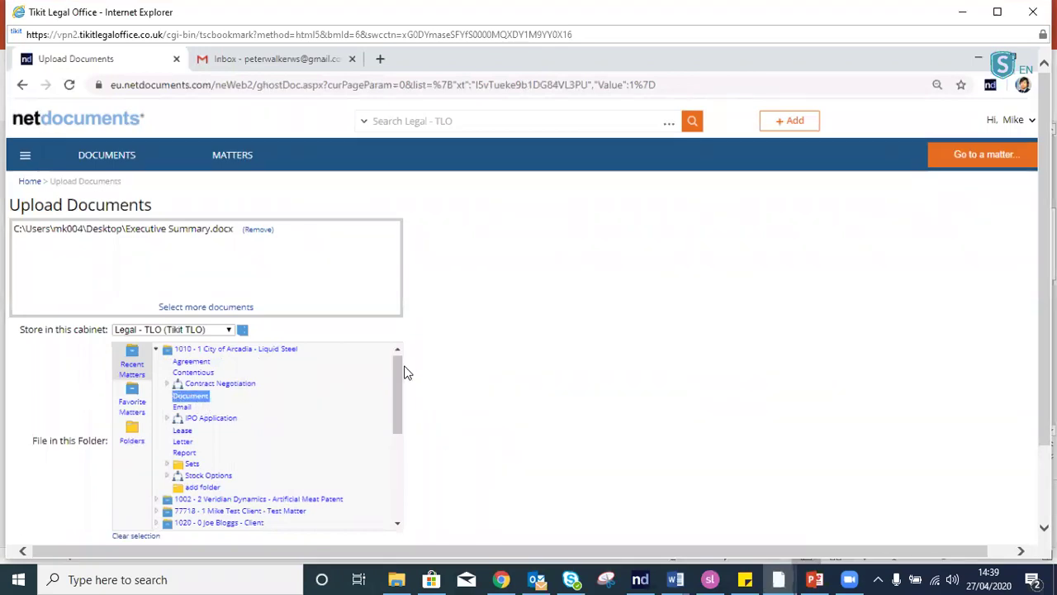
pyautogui.moveTo(399, 361); pyautogui.dragTo(399, 504)
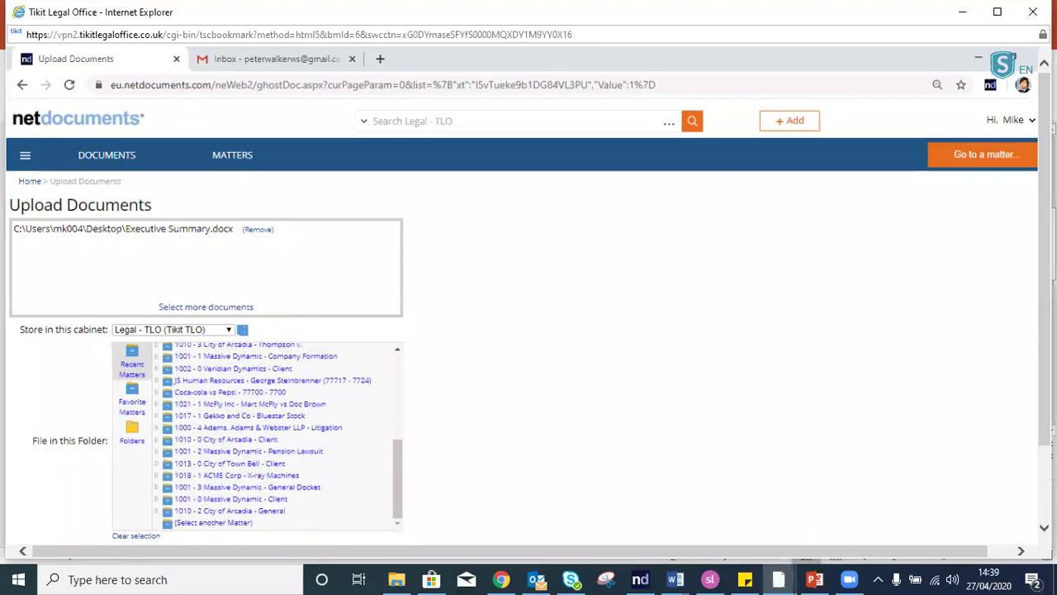
pyautogui.scroll(-3, 502, 269)
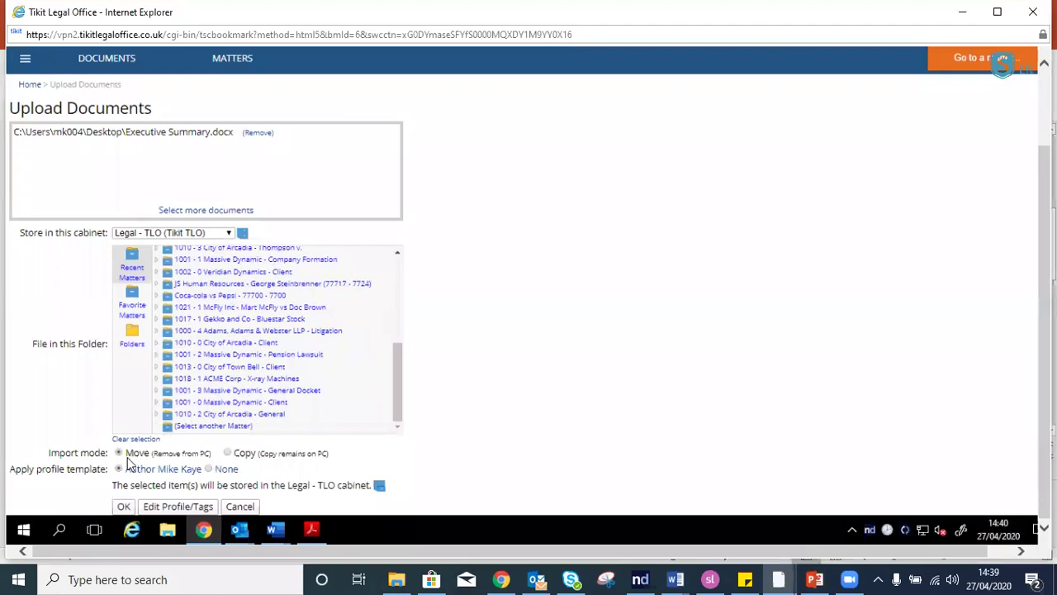
pyautogui.click(227, 453)
pyautogui.click(124, 506)
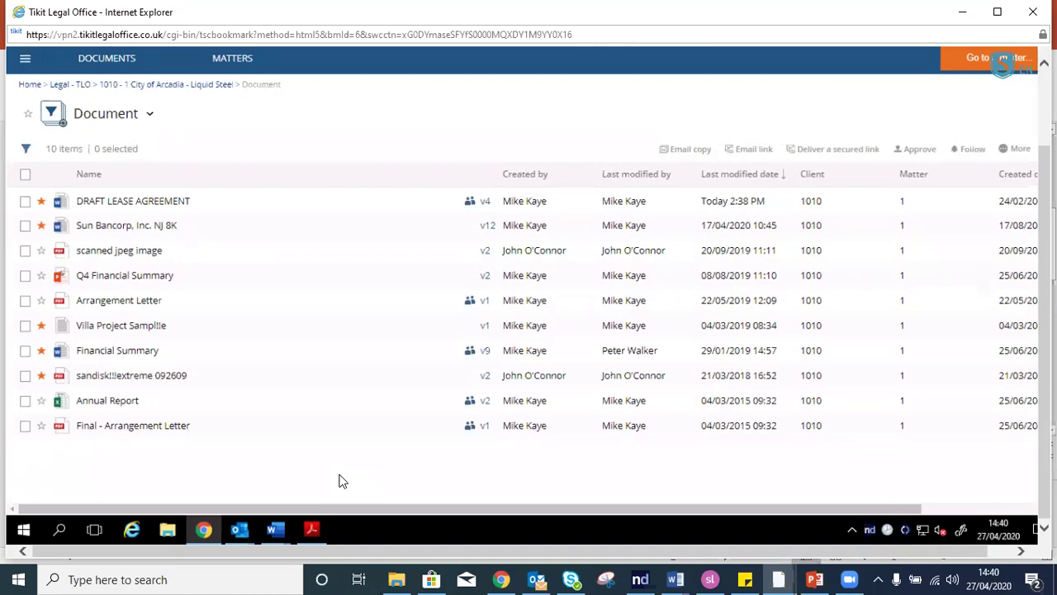
# Switch to the PowerPoint presentation and show slide 4 with the Tikit contact details.
pyautogui.click(814, 579)
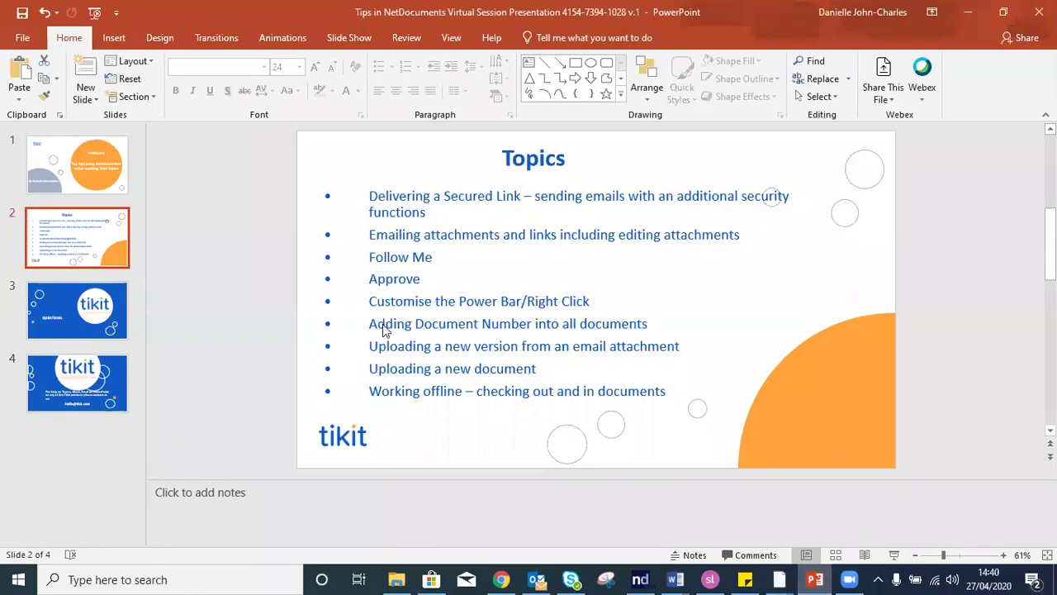
pyautogui.click(110, 395)
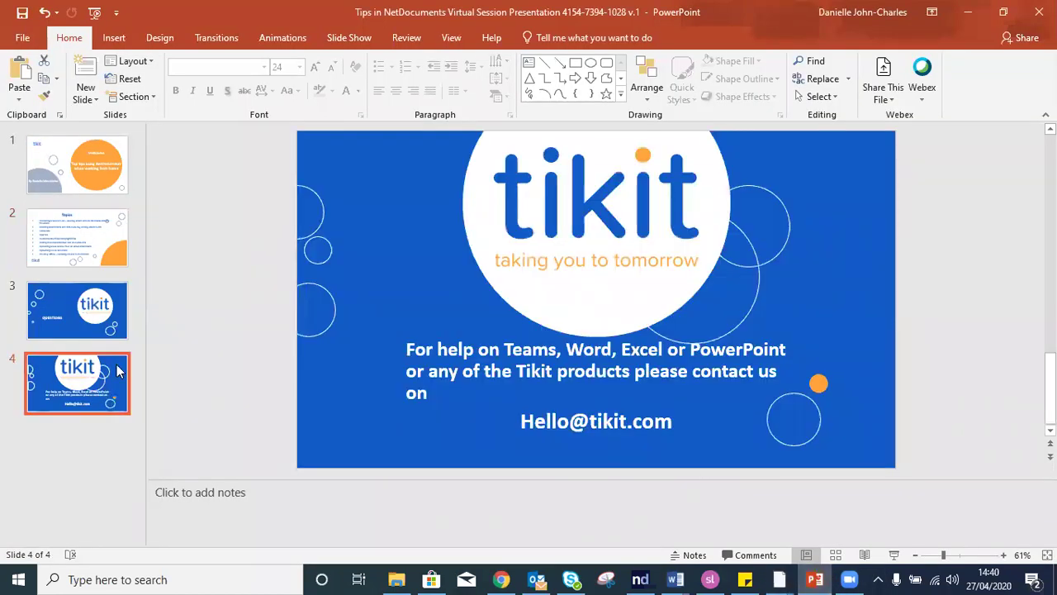